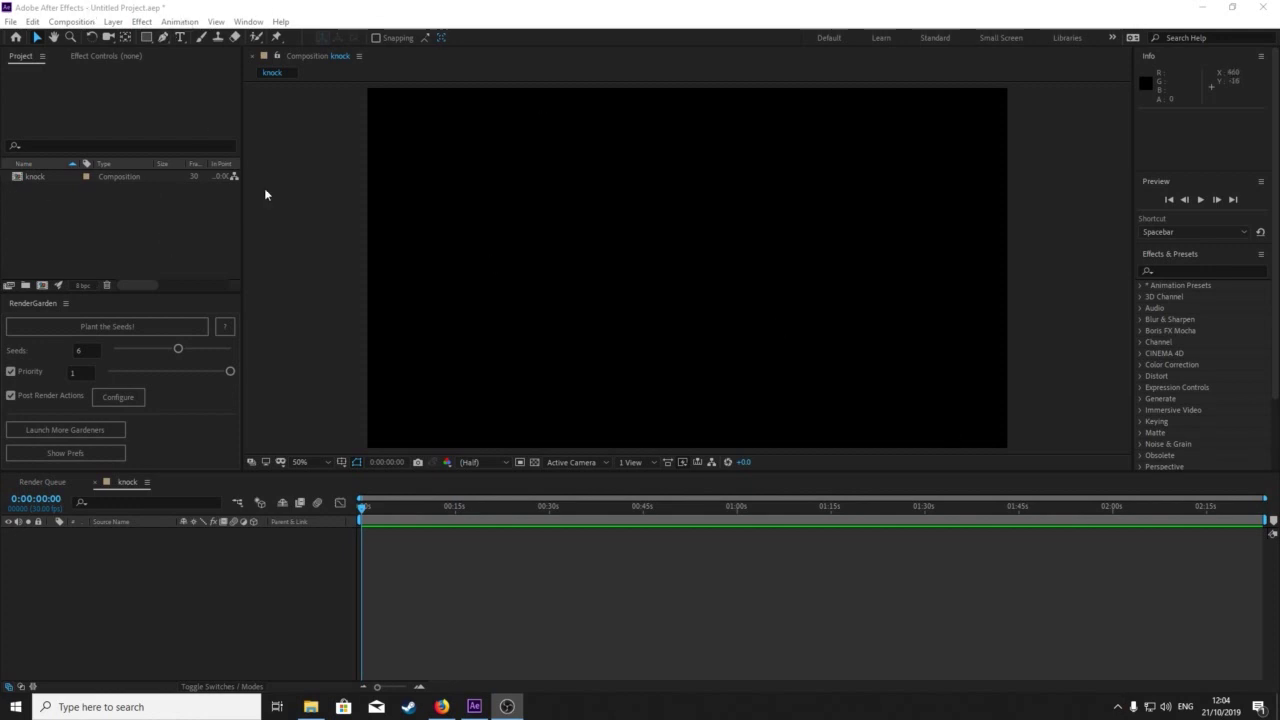
Check the track lengths in the 2019Comp folder and the end of the knock composition's timeline.
left_click(311, 706)
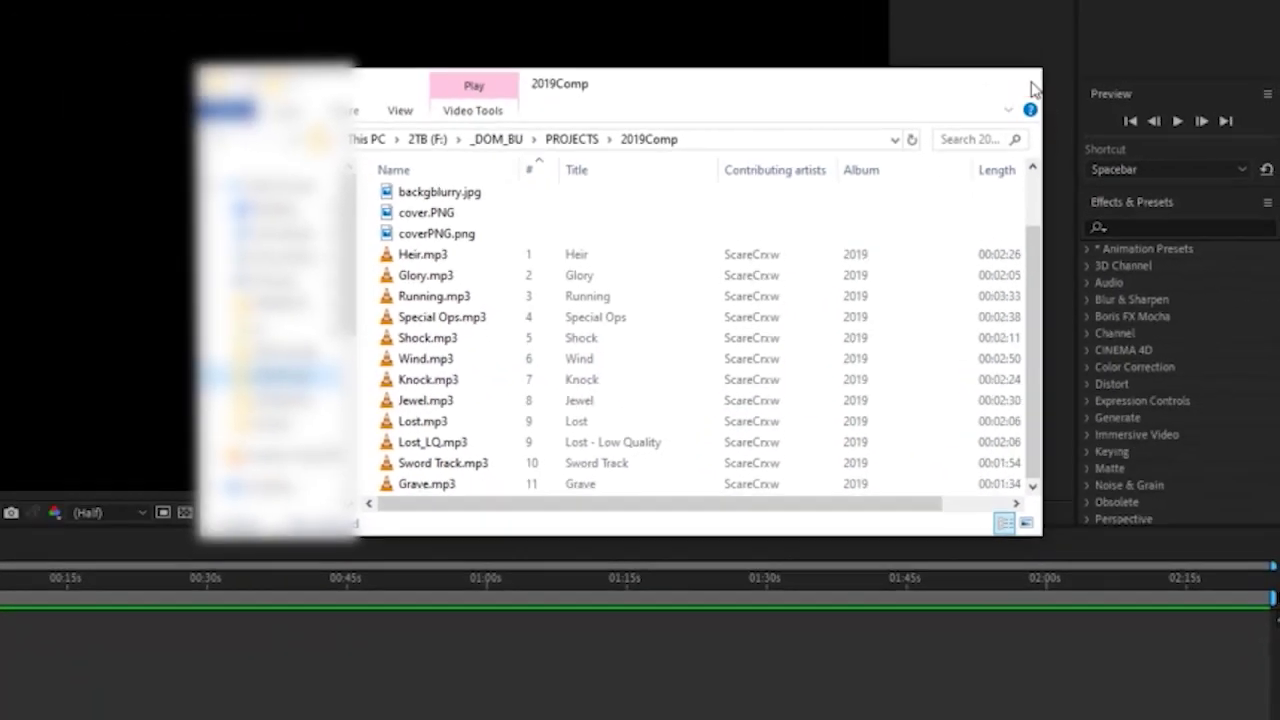
left_click(1034, 88)
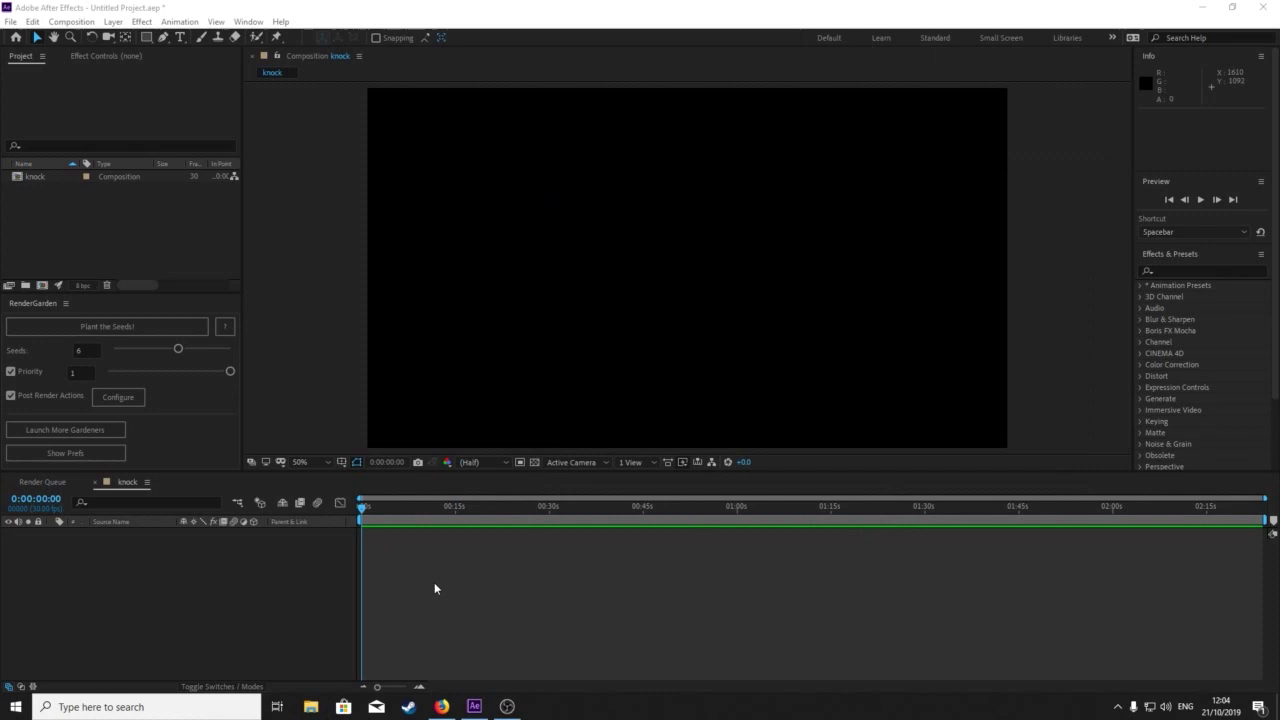
left_click(1265, 509)
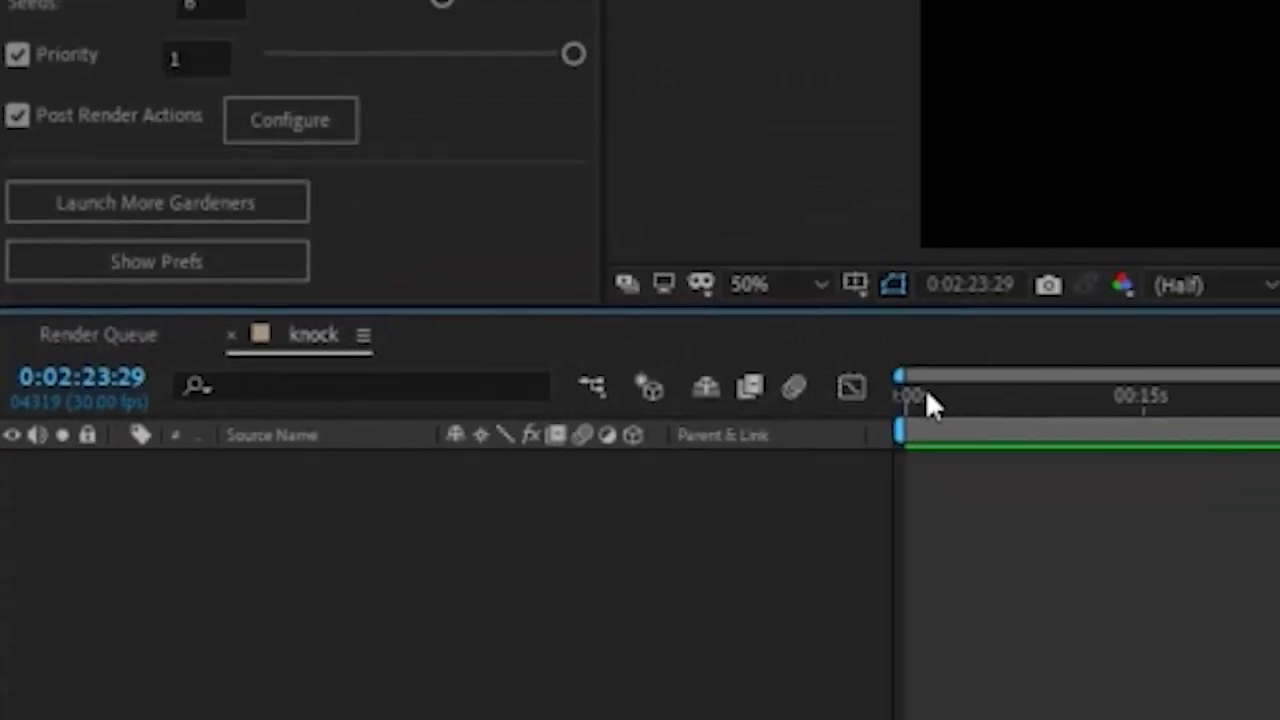
left_click(927, 392)
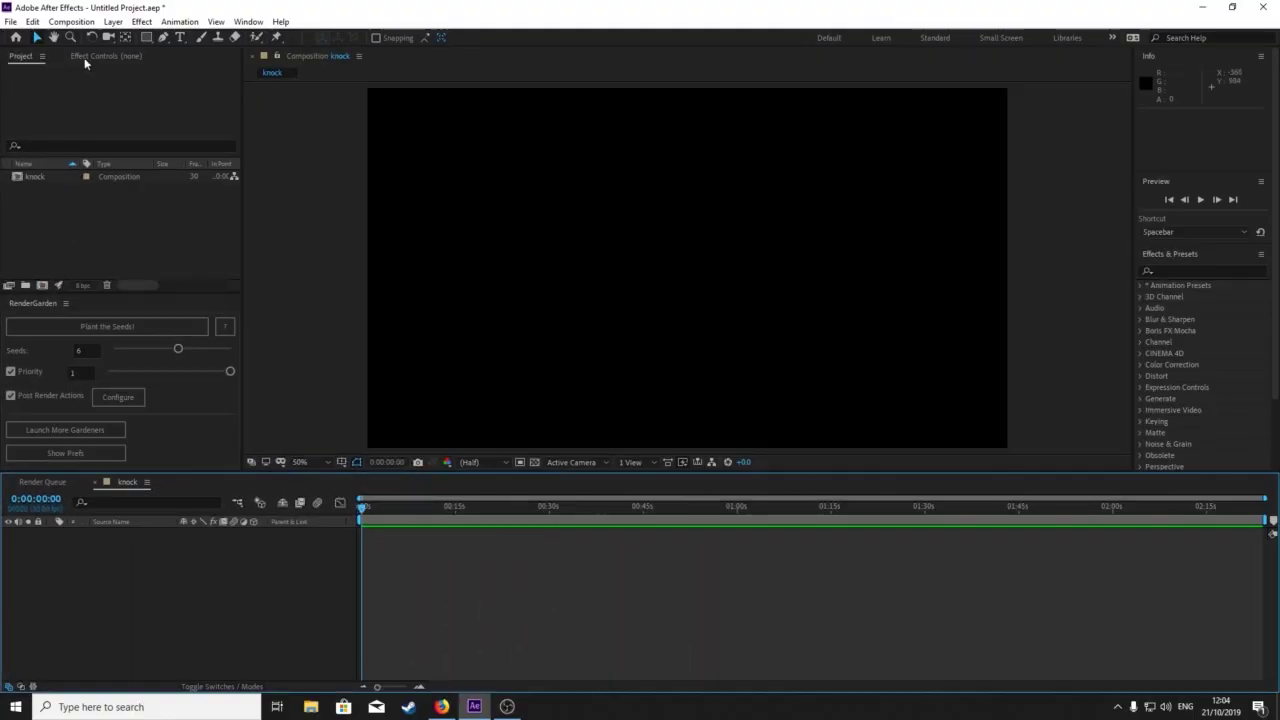
Enlarge the project area and import Knock.mp3, coverPNG.png and backgblurry.jpg as footage.
left_click_drag(138, 298, 129, 449)
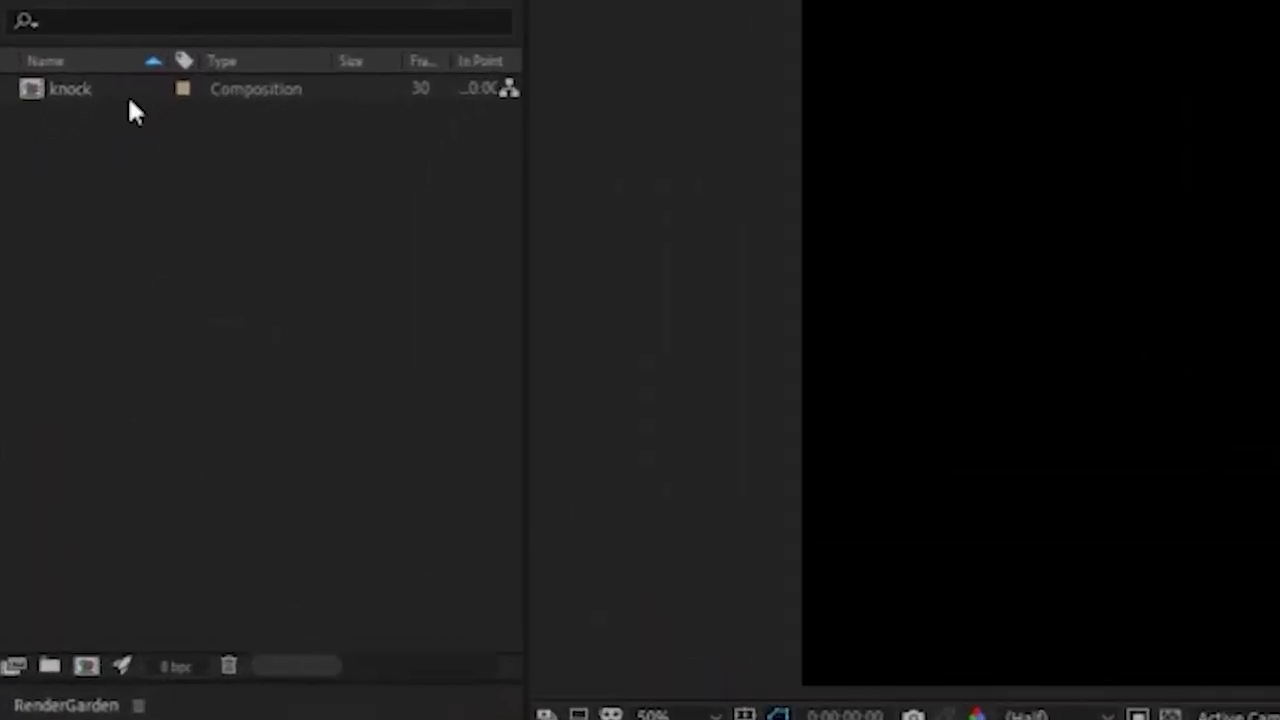
right_click(146, 222)
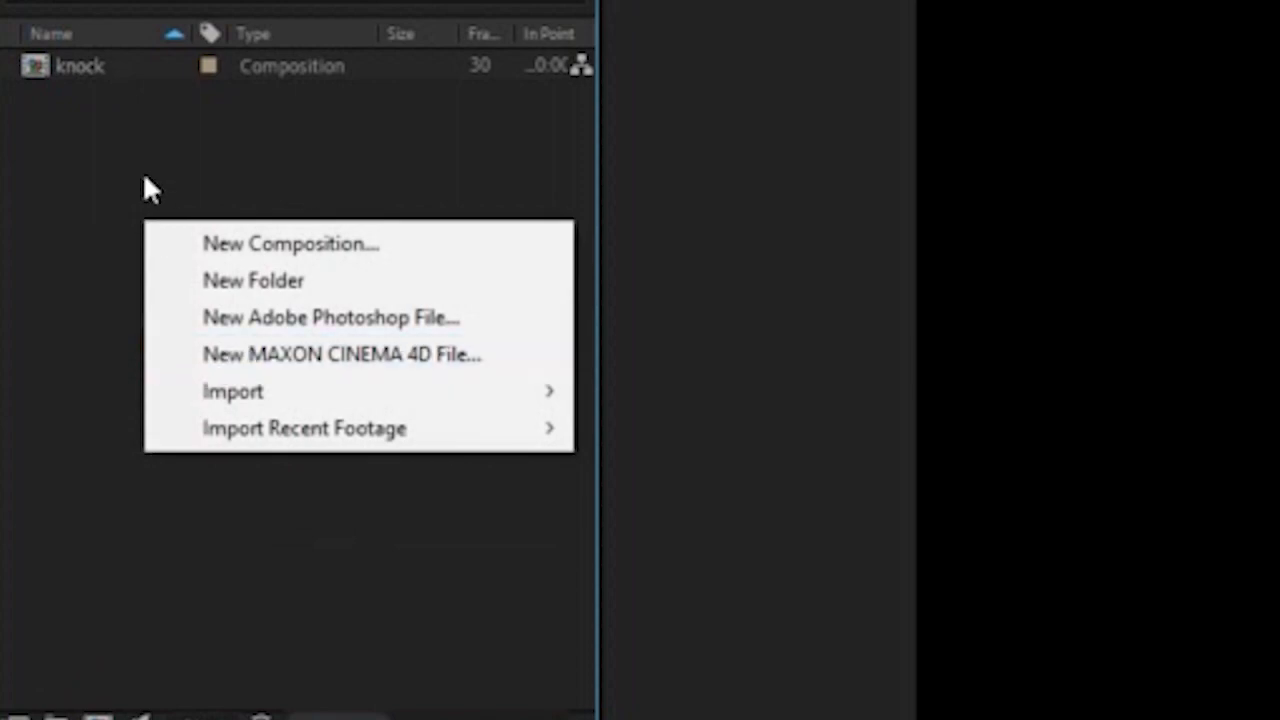
mouse_move(177, 400)
left_click(585, 388)
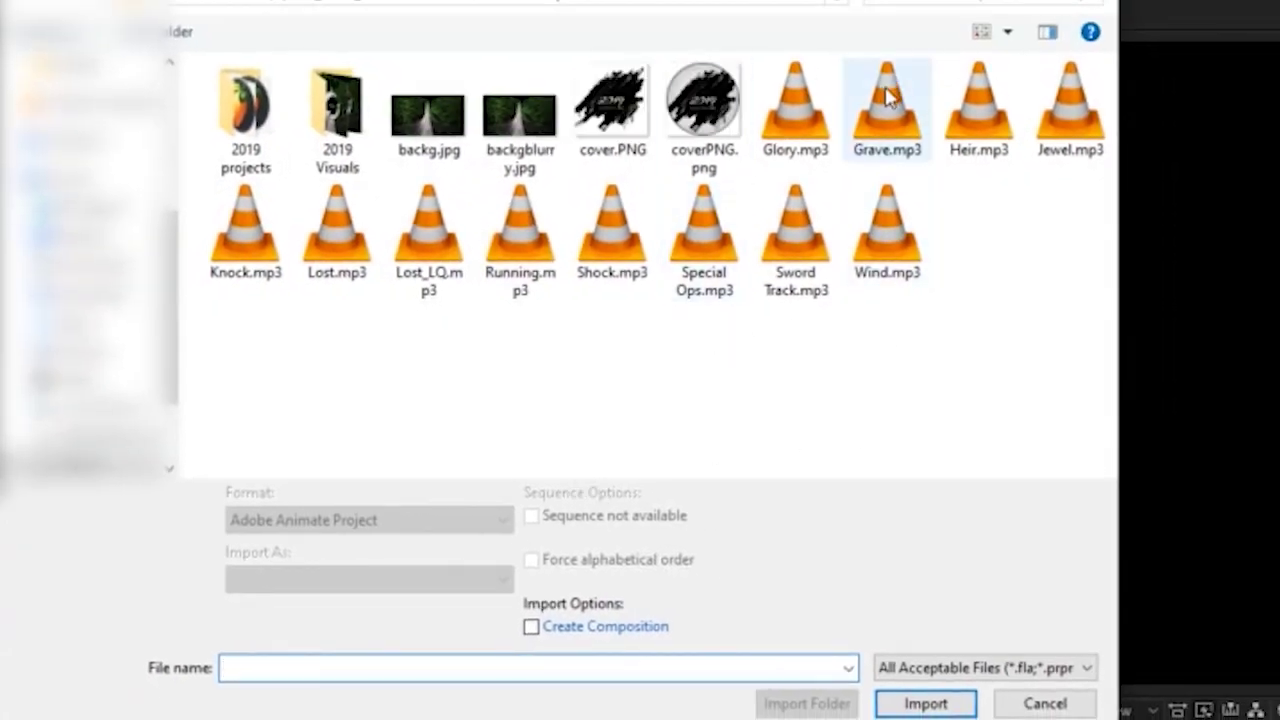
left_click(283, 260)
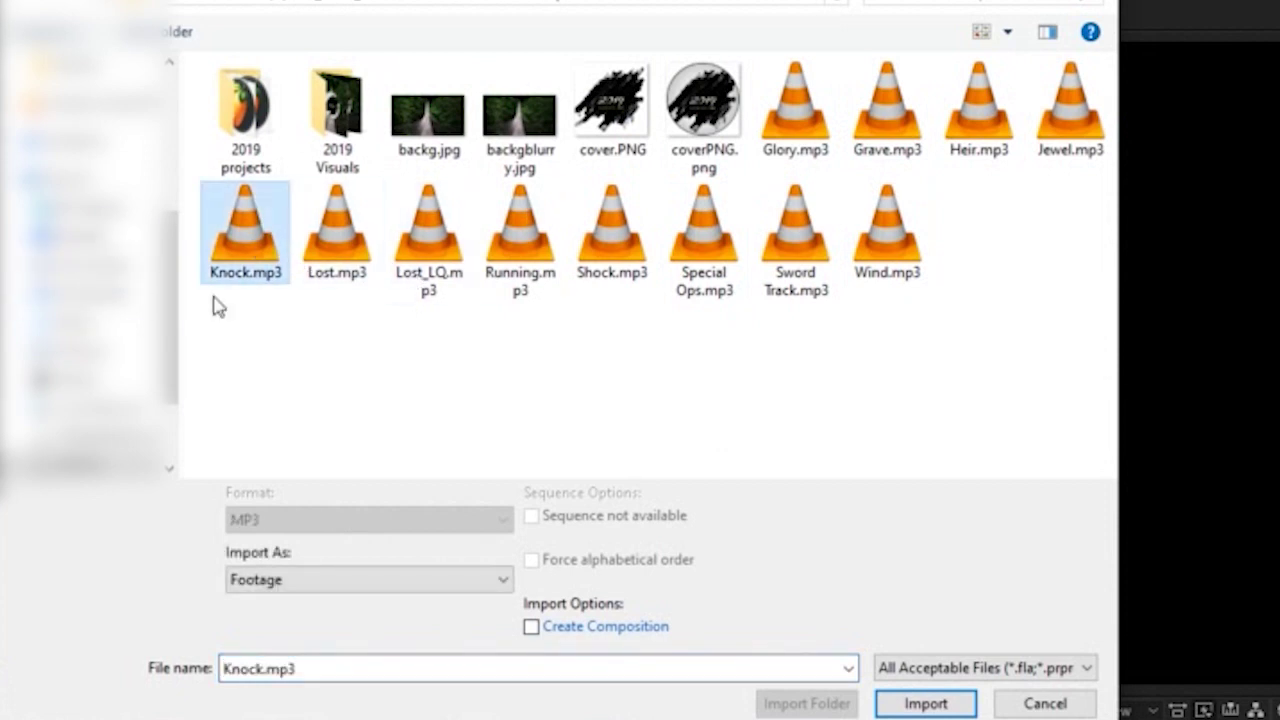
left_click(676, 112, "ctrl")
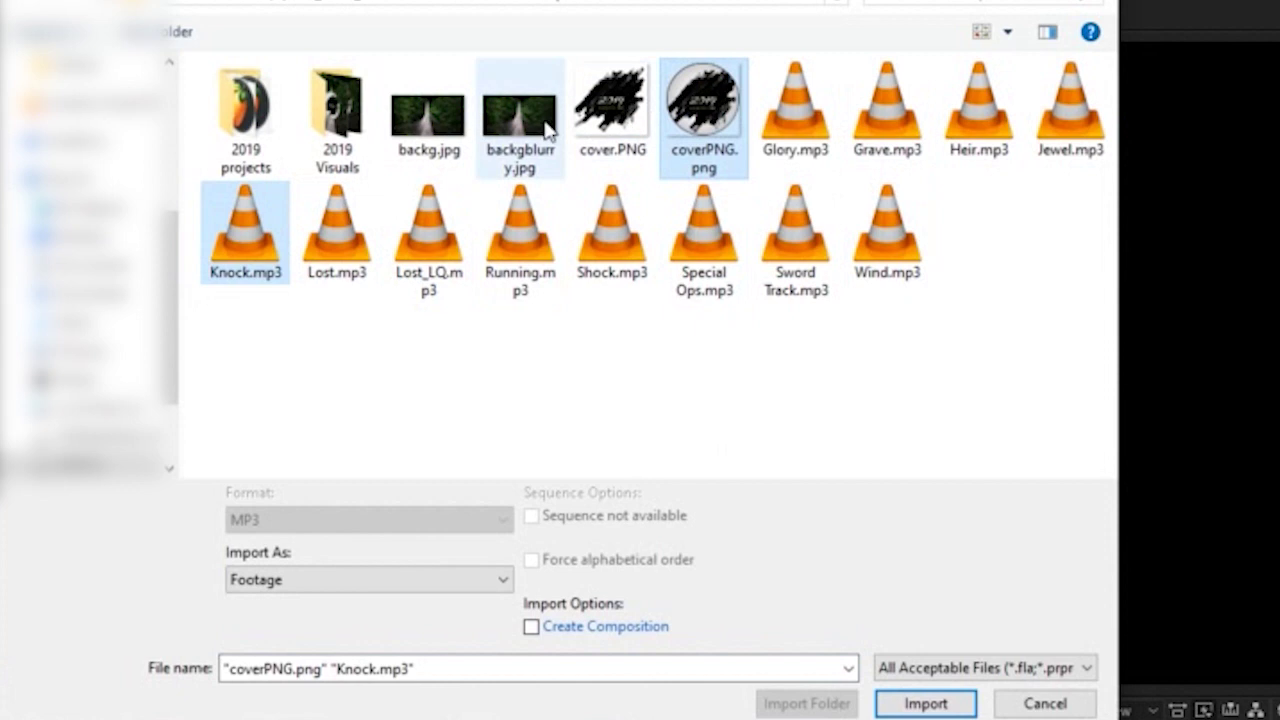
left_click(551, 132, "ctrl")
left_click(937, 684)
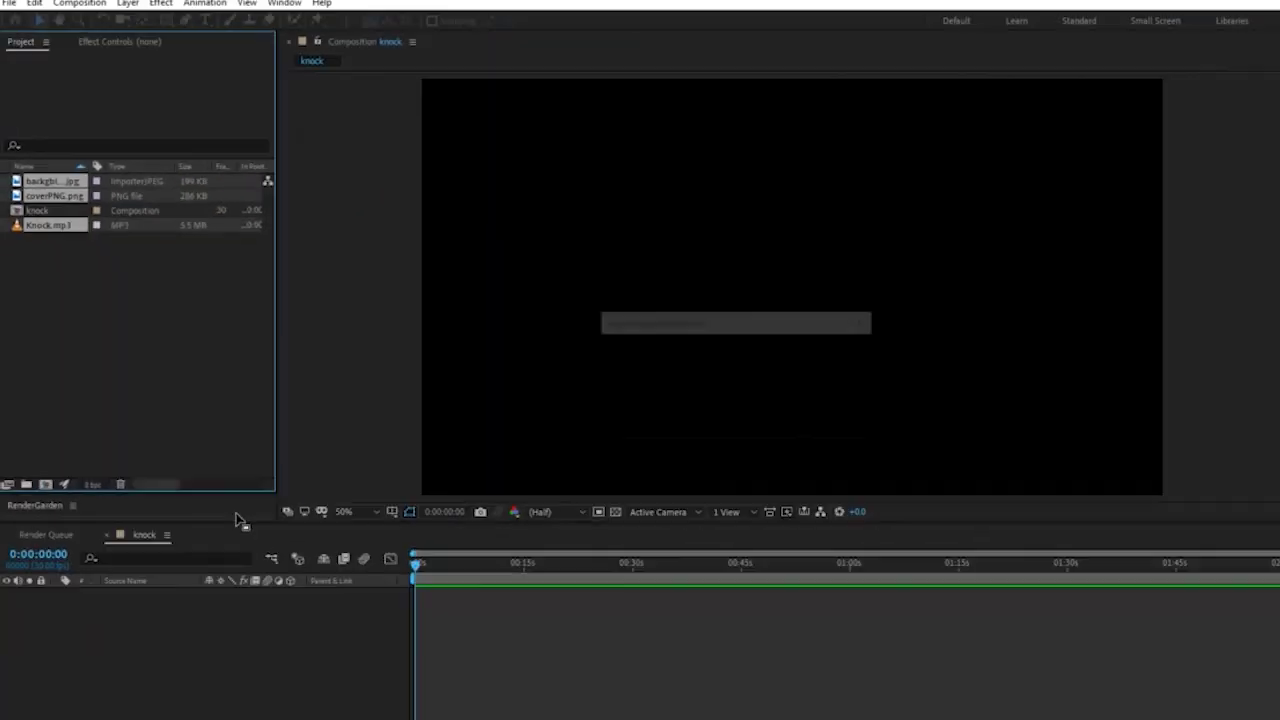
Add the three imported files to the knock composition, ordered coverPNG.png, Knock.mp3, and backgblurry.jpg at the bottom of the layer stack.
left_click_drag(57, 183, 247, 583)
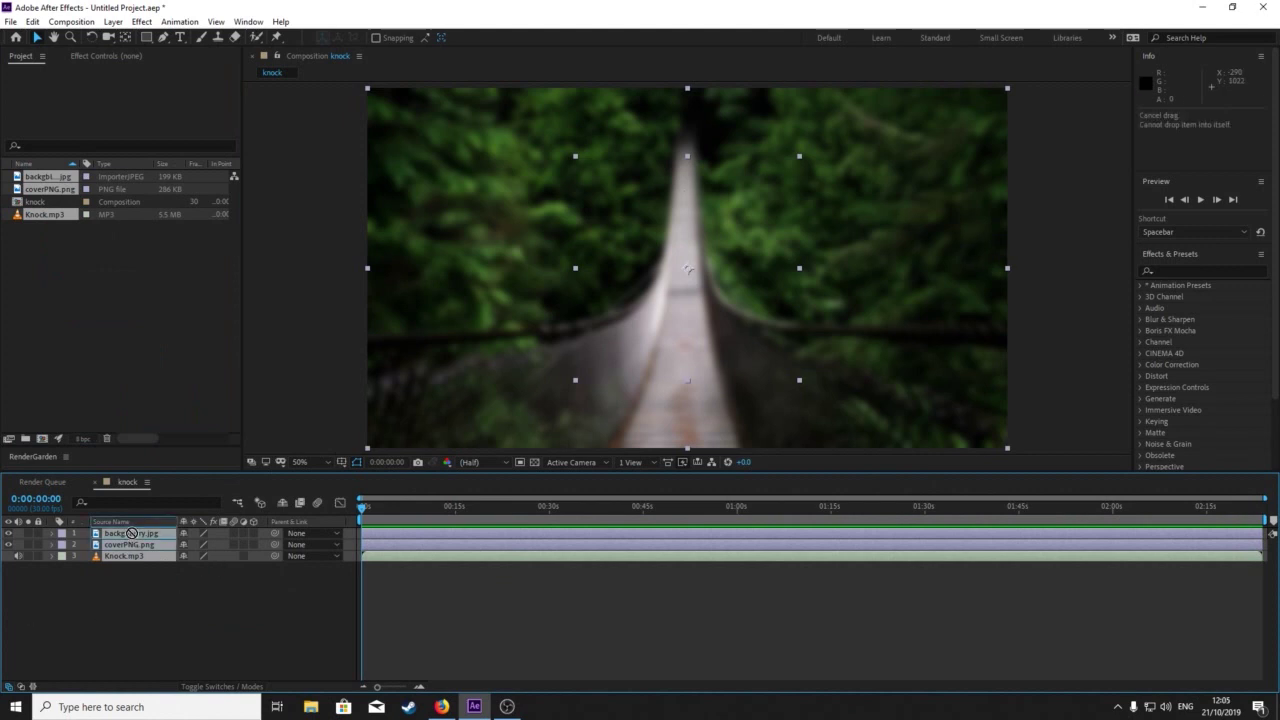
left_click(145, 595)
mouse_move(142, 547)
left_mouse_down()
mouse_move(146, 532)
mouse_move(138, 546)
left_mouse_up()
left_click(126, 594)
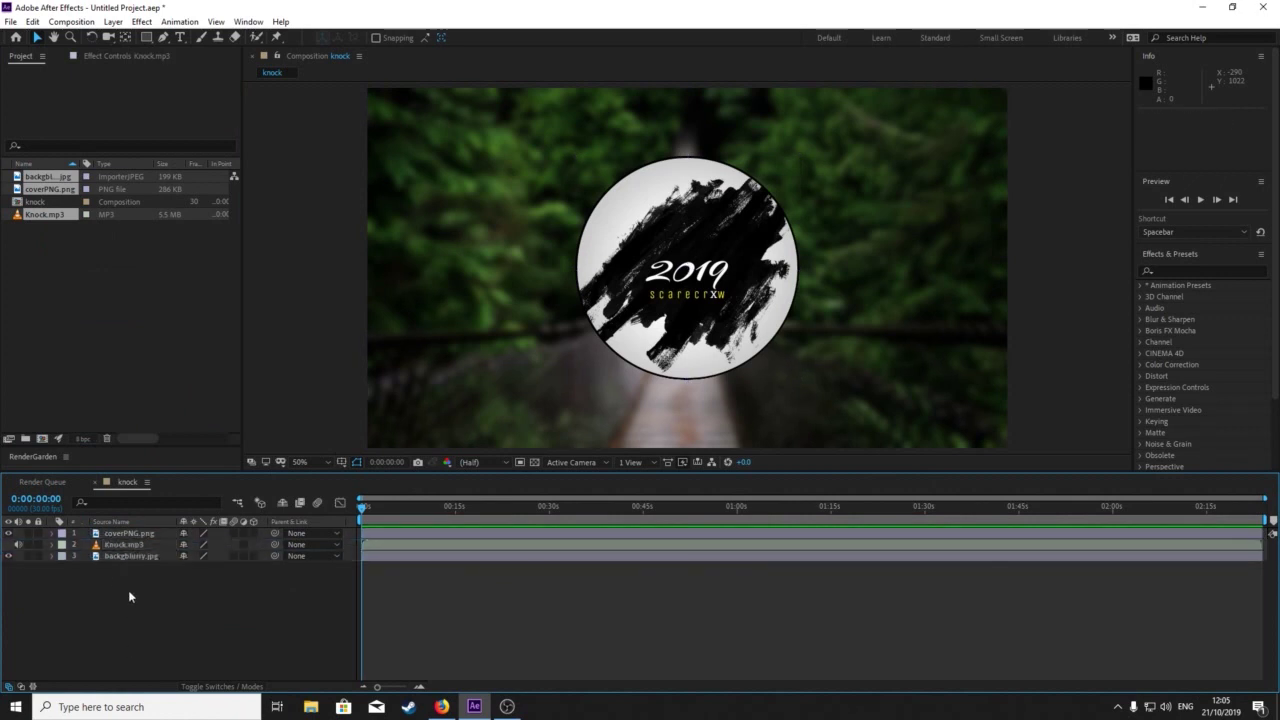
Hide the coverPNG.png layer and create a black 1920 x 1080 px solid named visualizer.
left_click(10, 534)
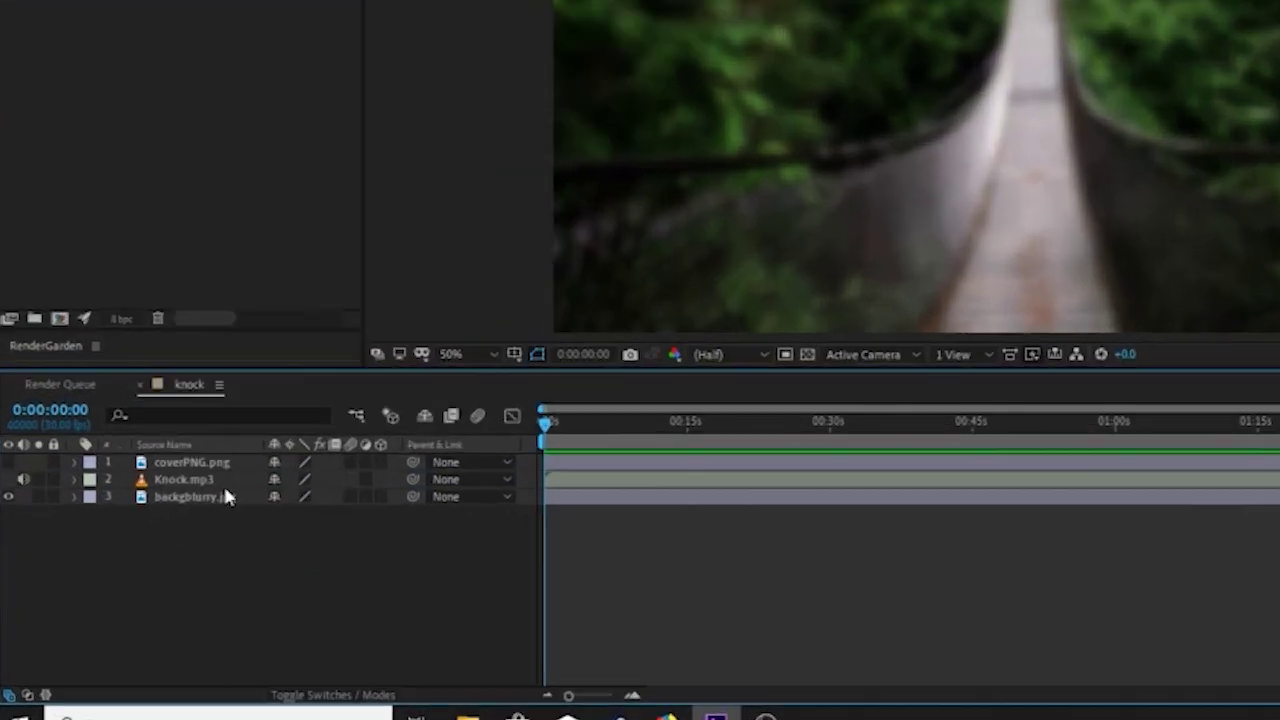
right_click(132, 590)
mouse_move(476, 143)
left_click(755, 215)
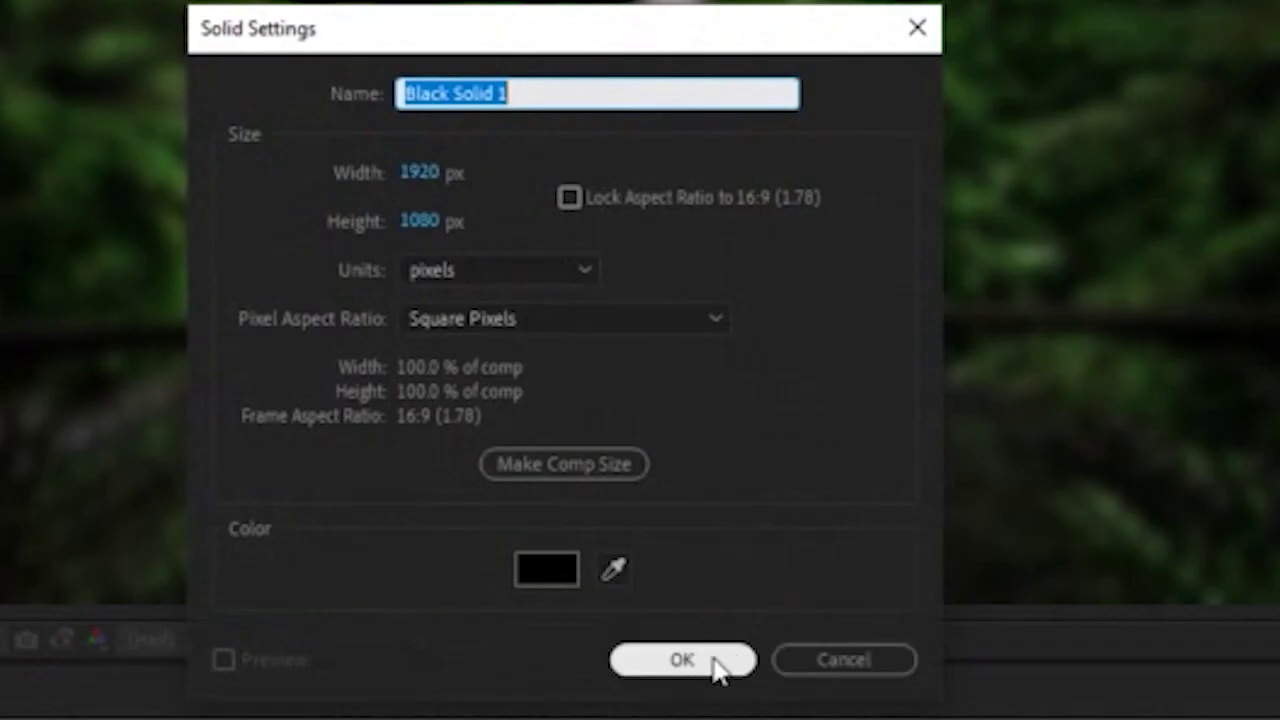
type("vis")
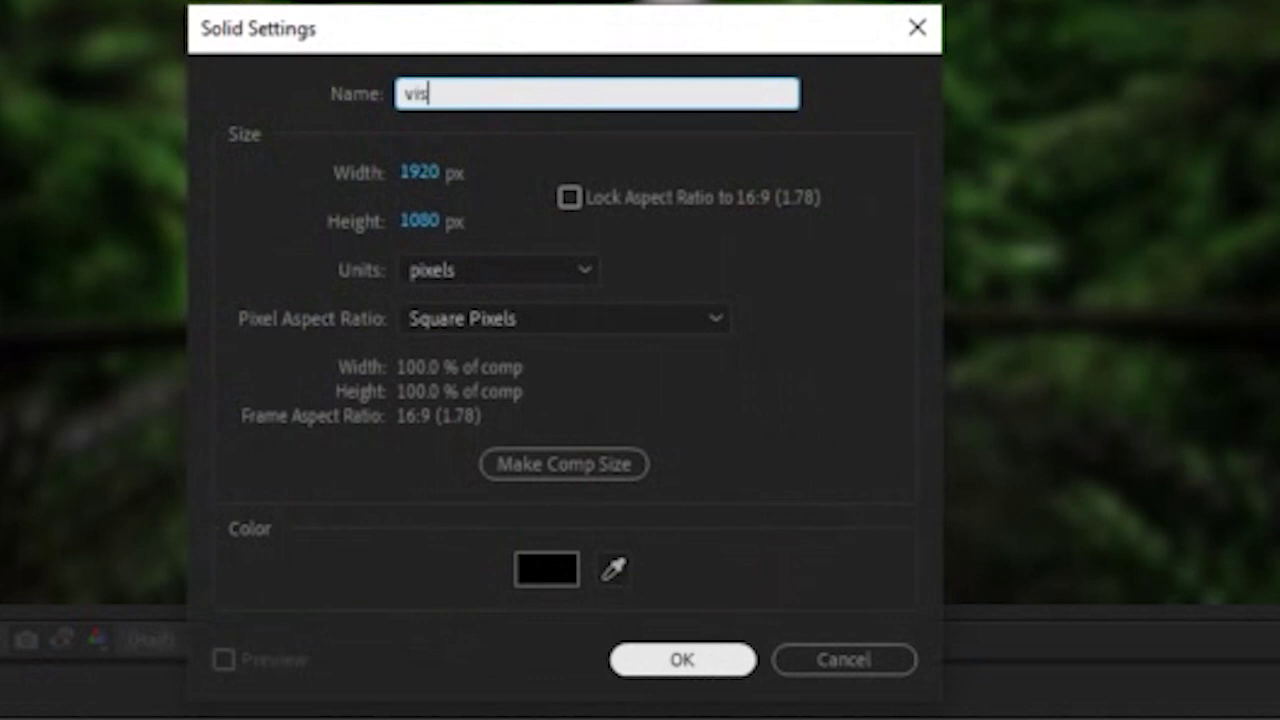
type("ualizer")
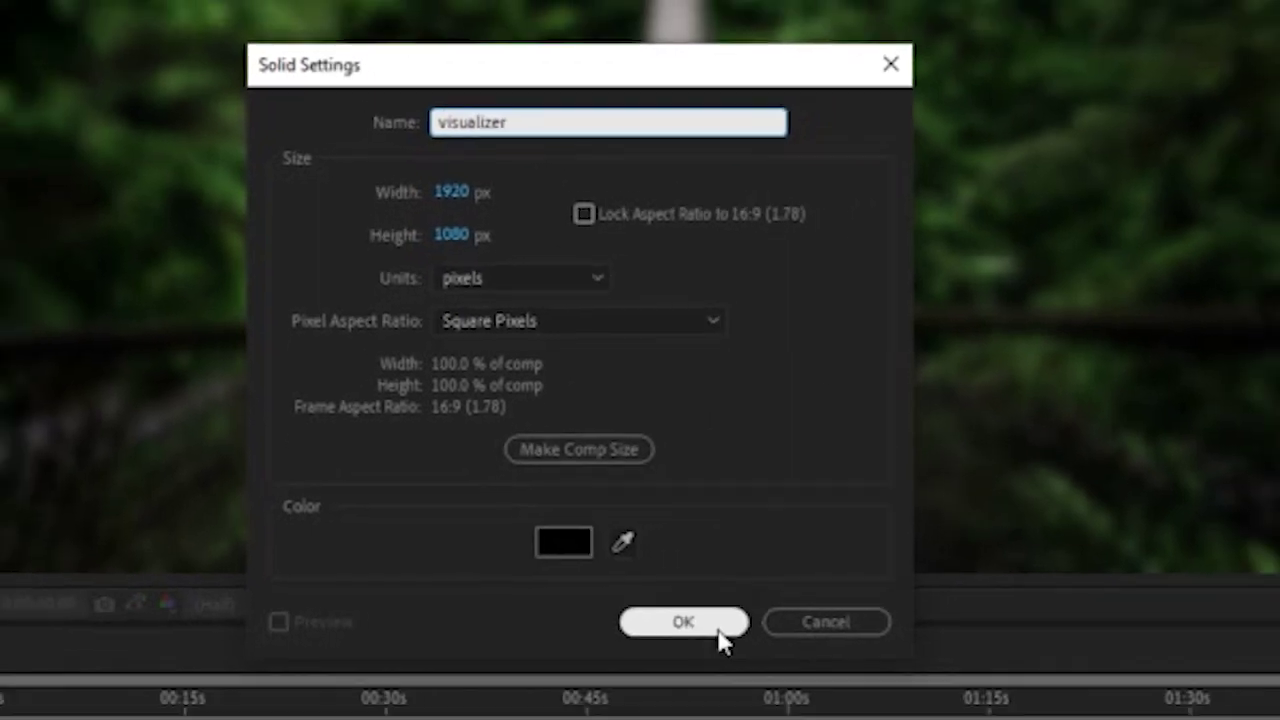
left_click(720, 670)
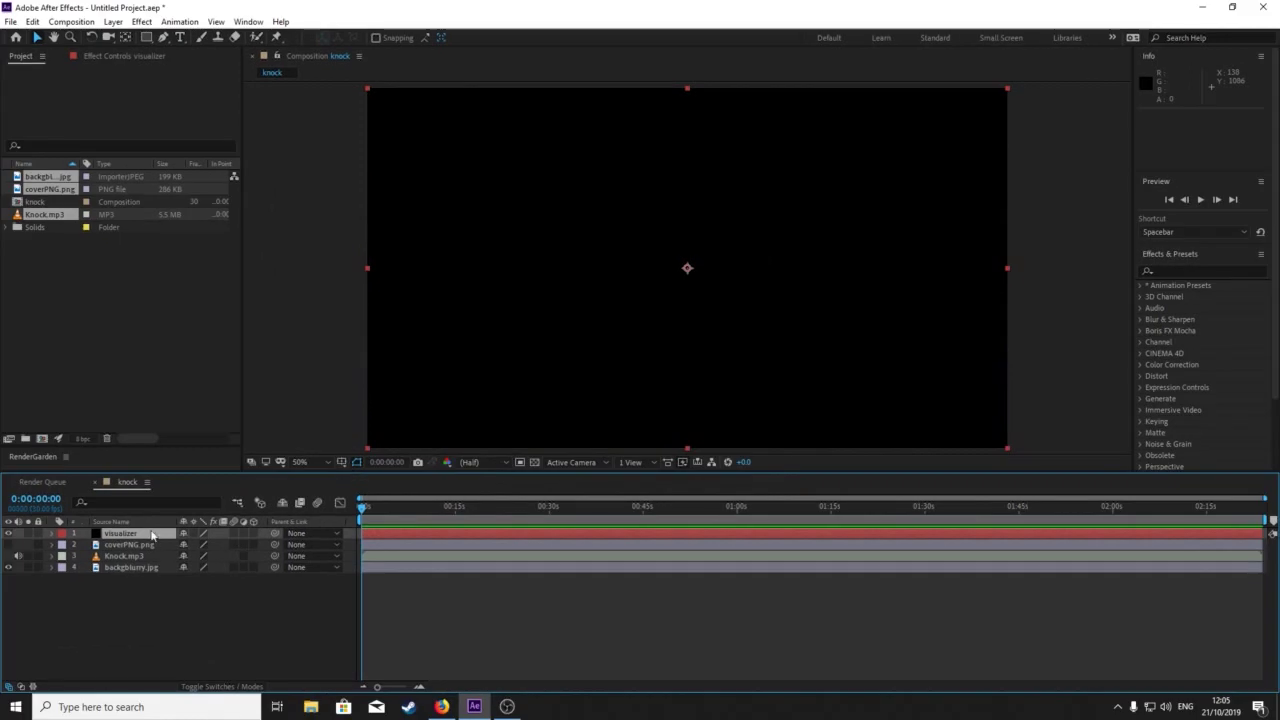
Find the Audio Spectrum effect, apply it to the visualizer layer and collapse its settings.
left_click(1187, 271)
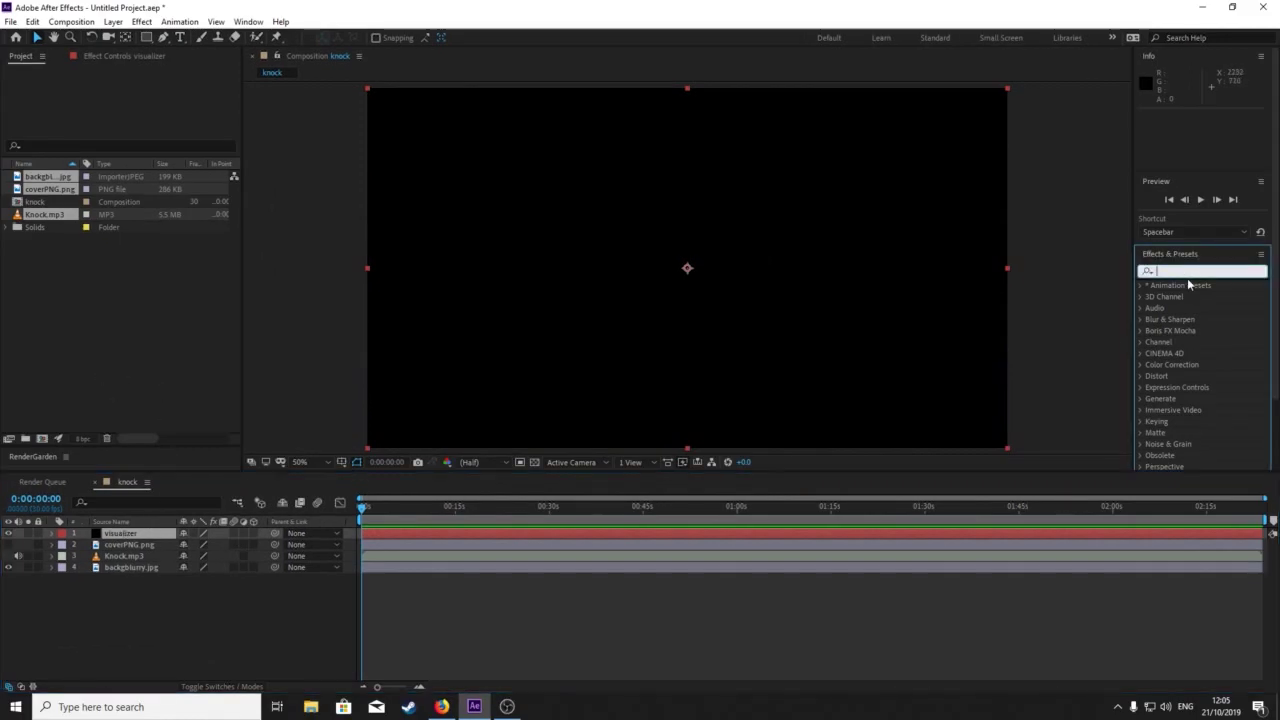
type("aud")
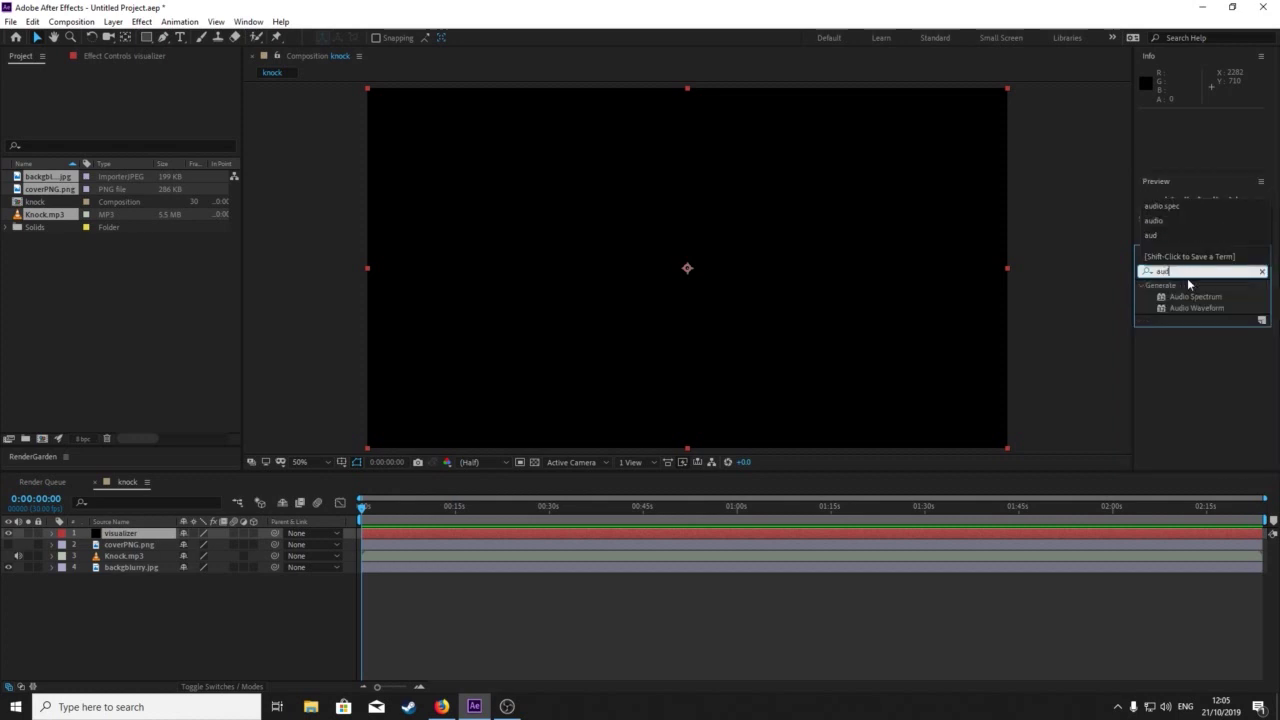
type("io spec")
double_click(1192, 294)
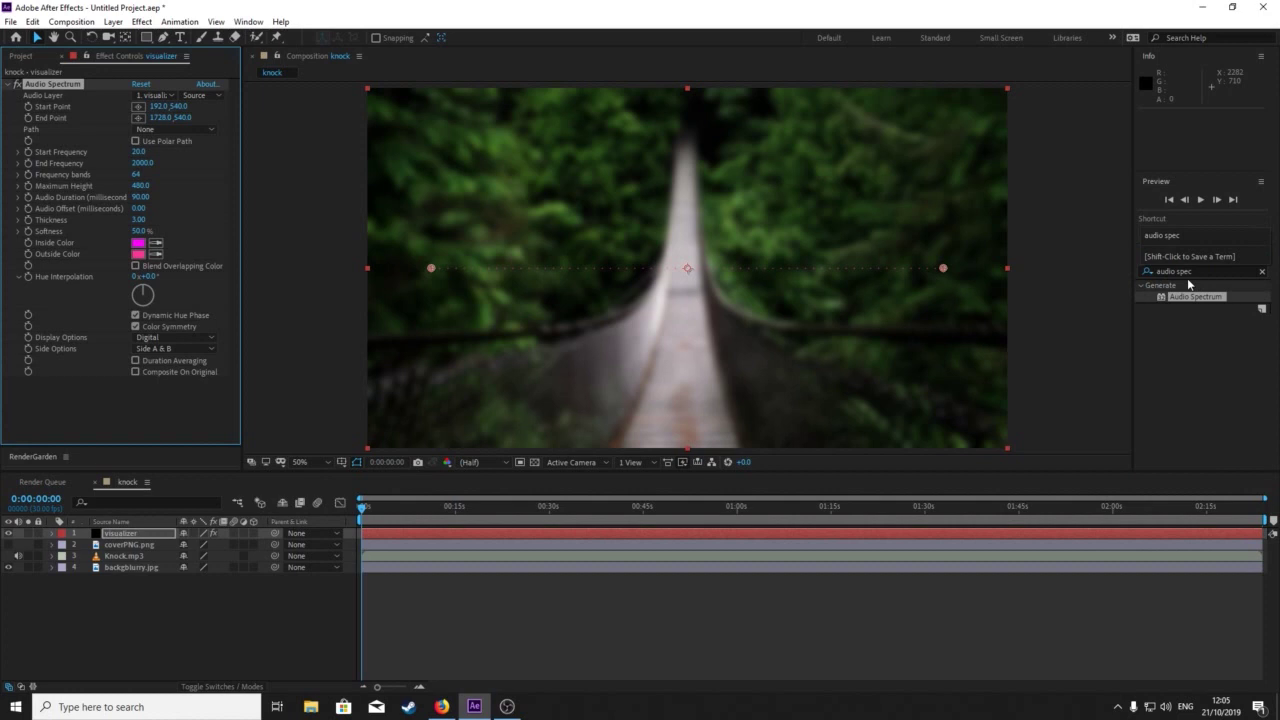
key("ctrl+z")
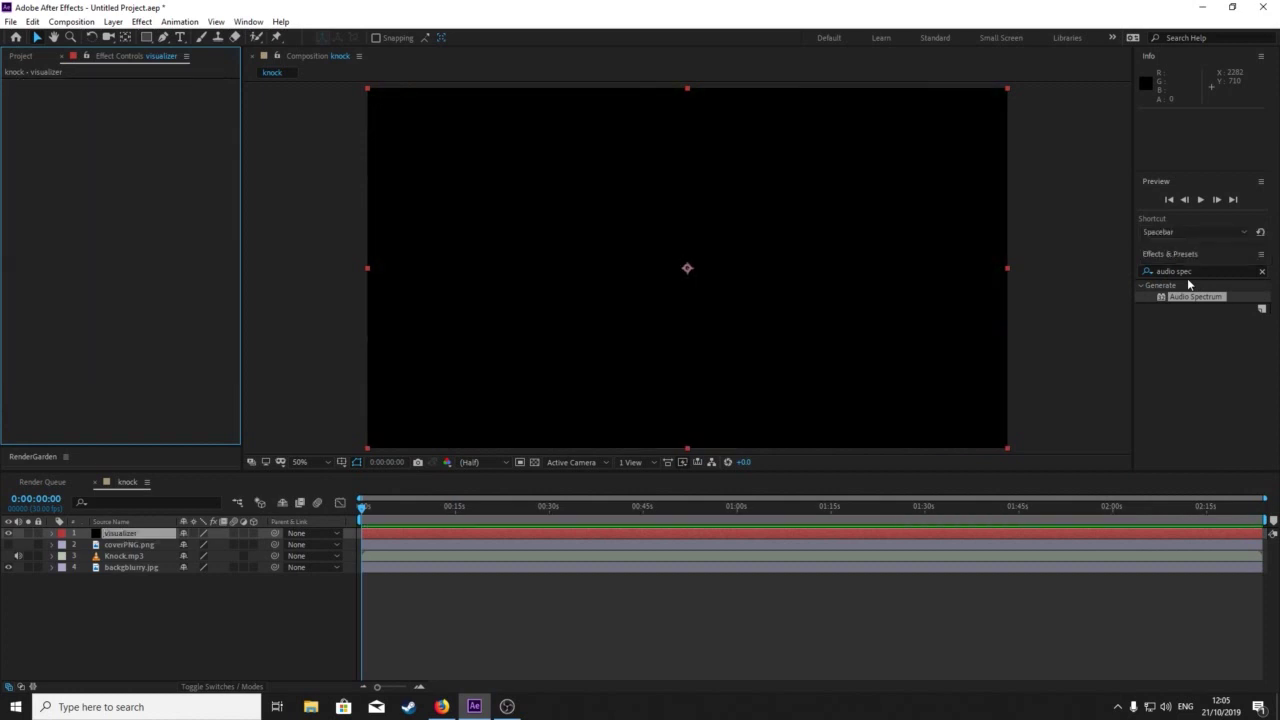
left_click_drag(1226, 299, 158, 535)
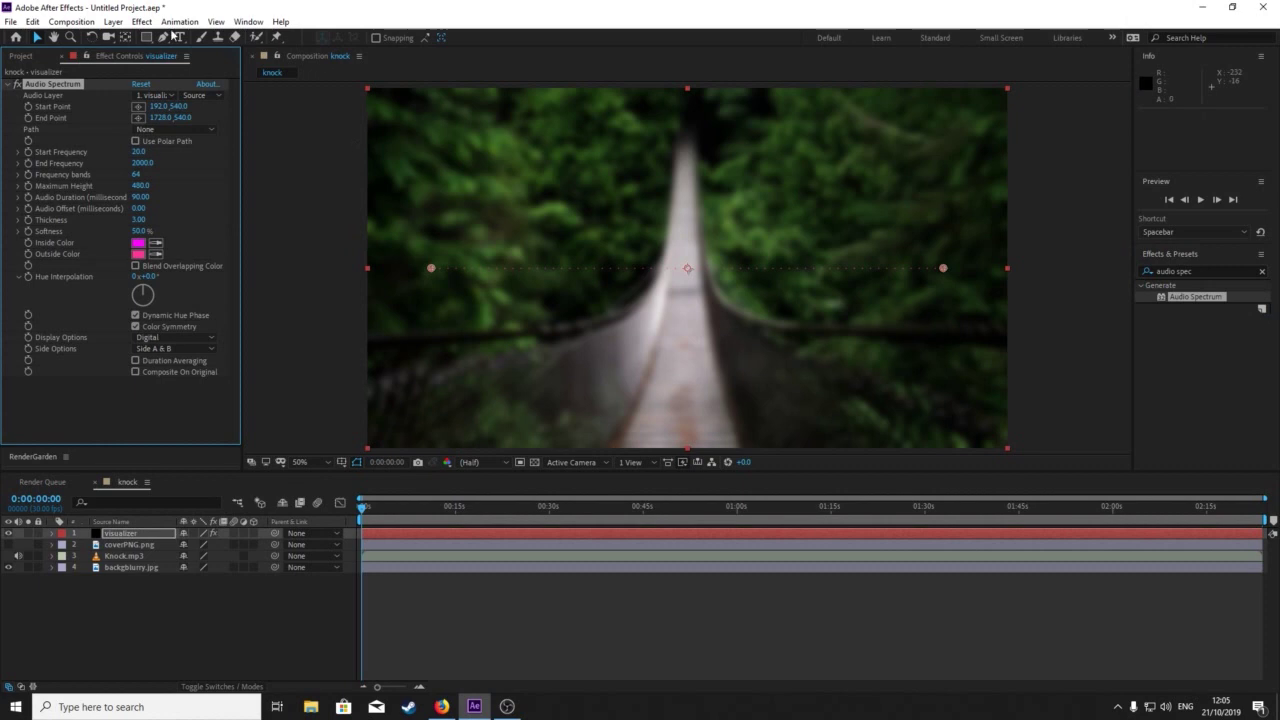
left_click(9, 86)
Add the Polar Coordinates effect below Audio Spectrum on the visualizer layer and collapse its settings.
left_click(1219, 268)
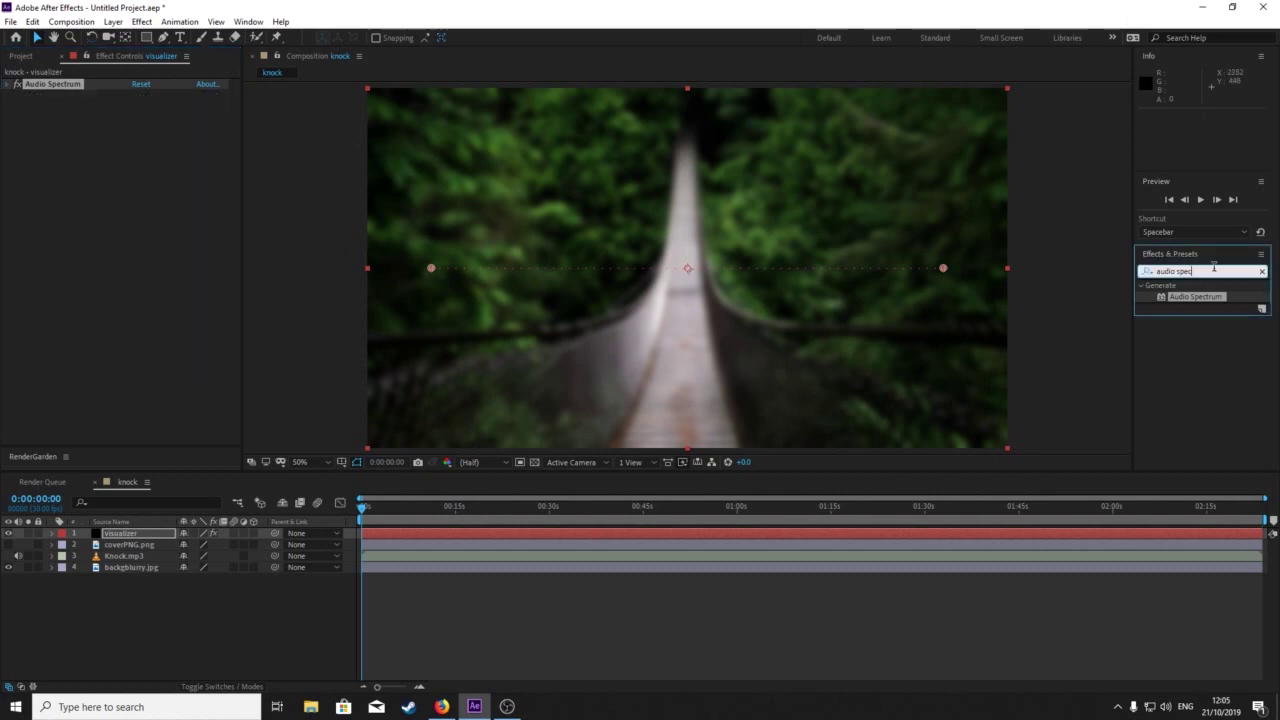
type("pos")
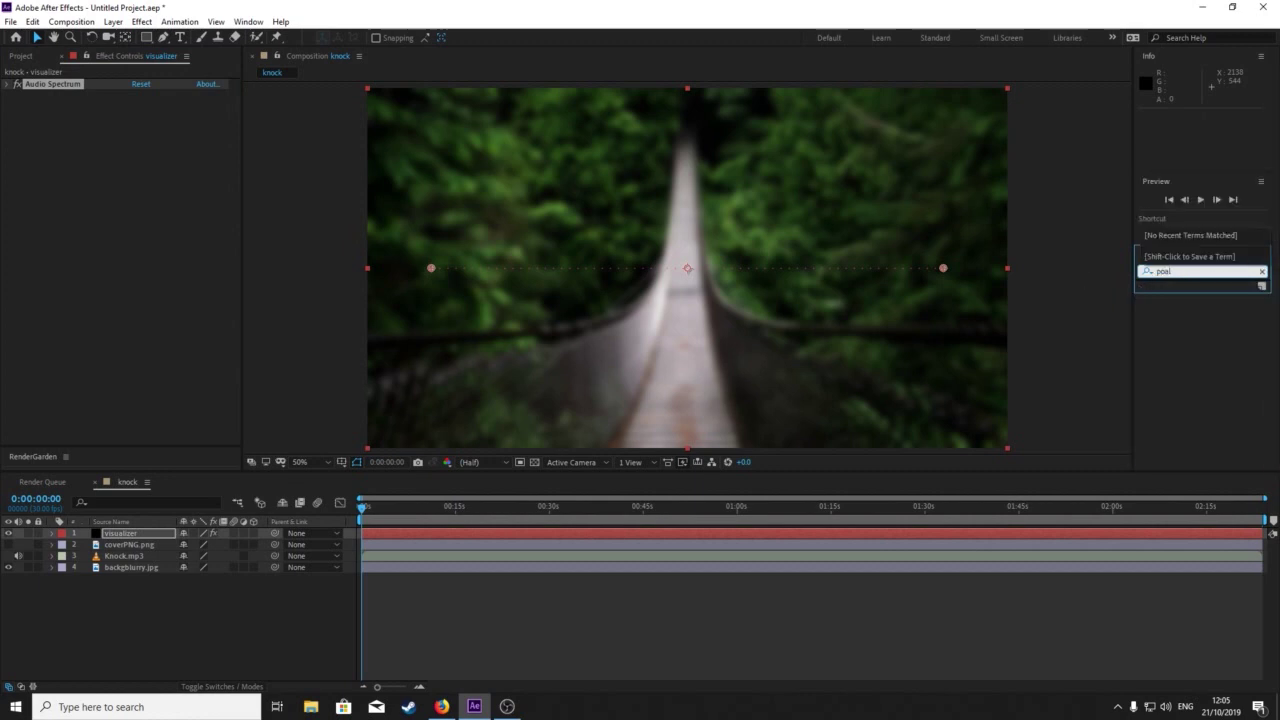
type("a")
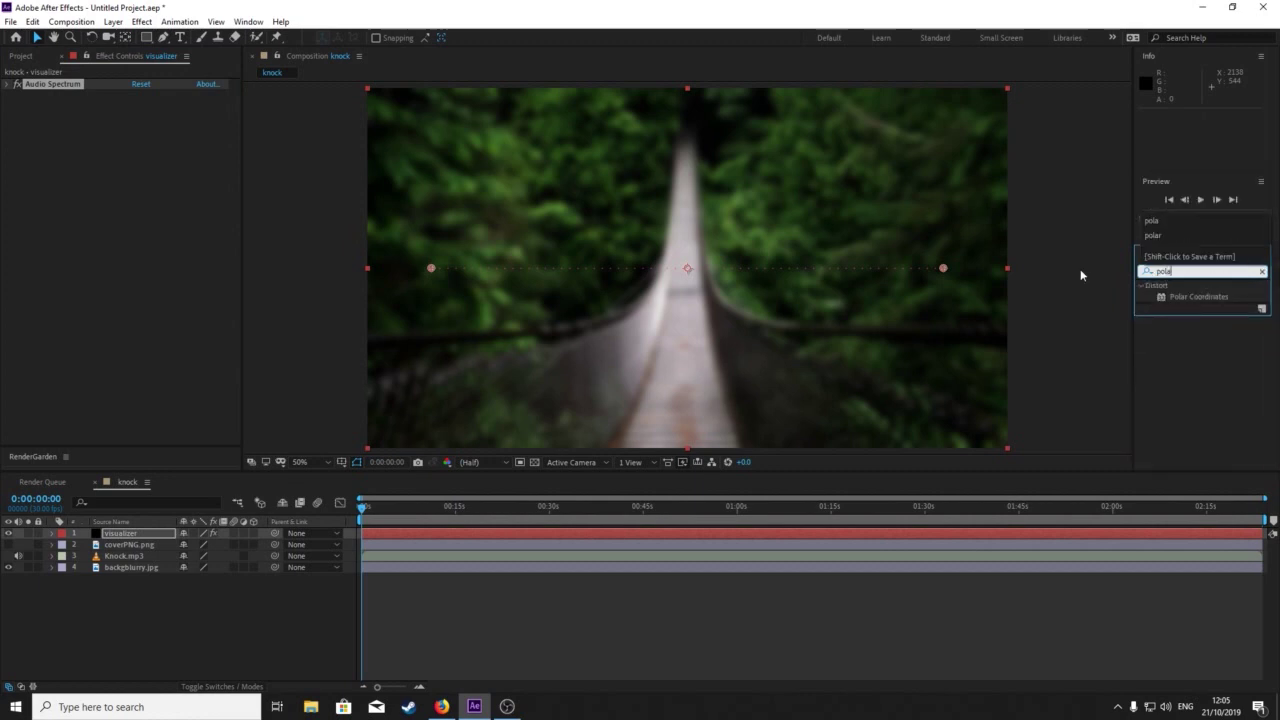
left_click_drag(1248, 300, 73, 188)
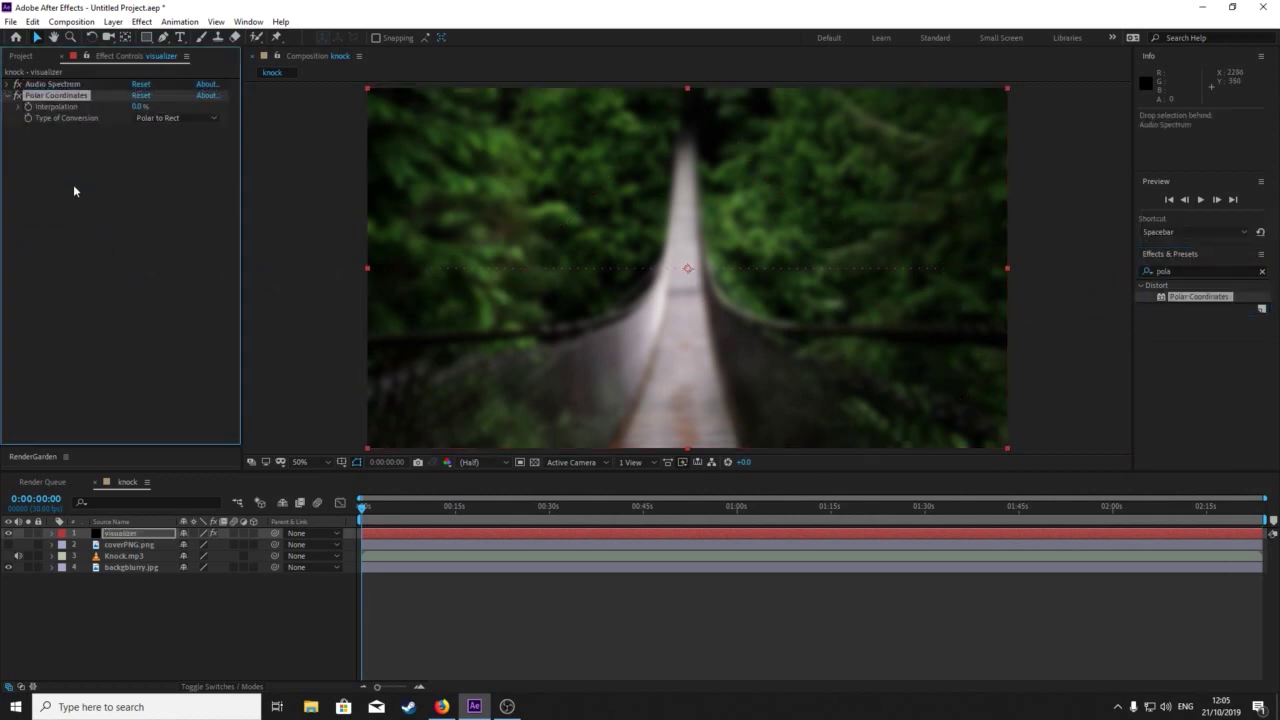
left_click(8, 96)
Add the Mirror effect below Polar Coordinates on the visualizer layer and collapse its settings.
left_click(1188, 269)
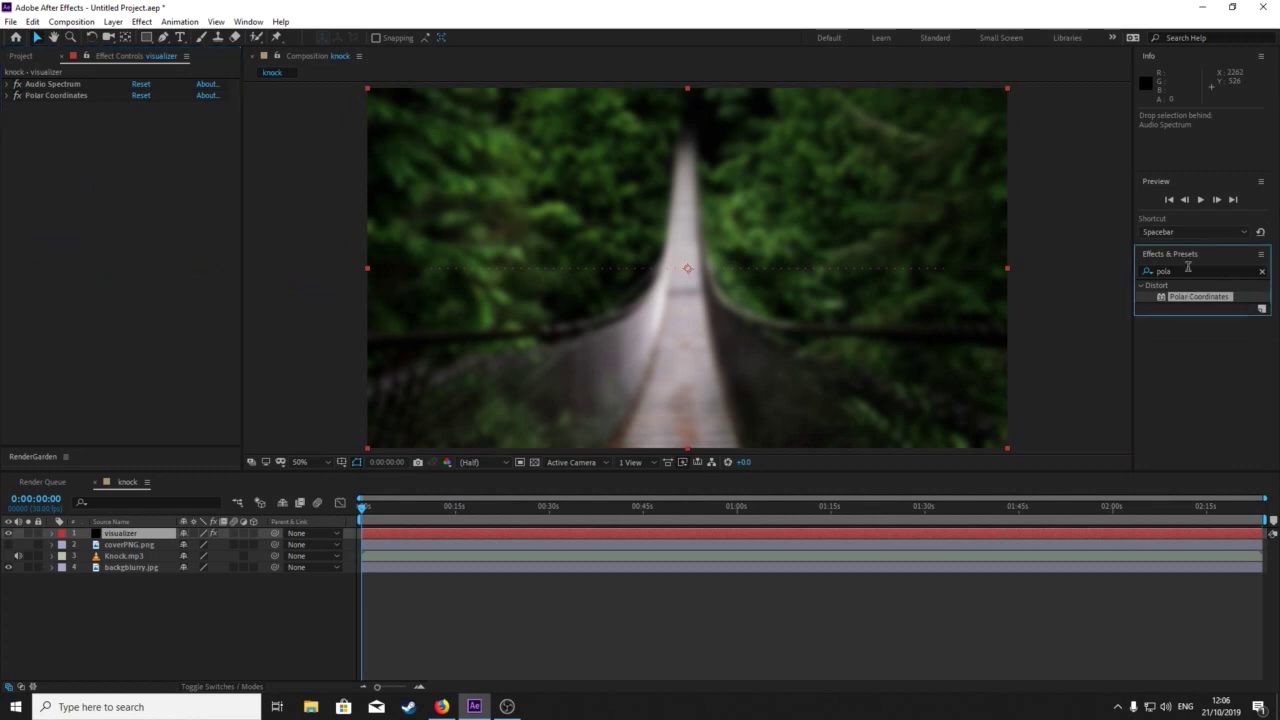
type("mirror")
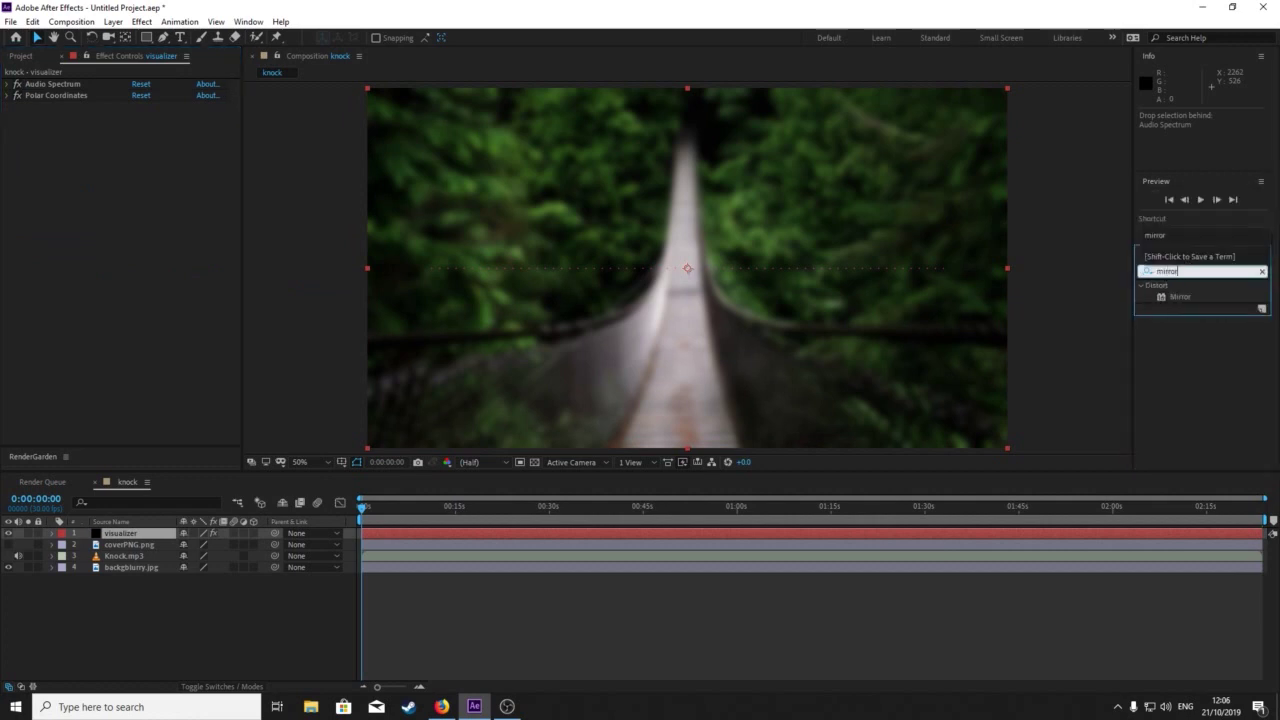
left_click_drag(1179, 298, 34, 210)
left_click(9, 106)
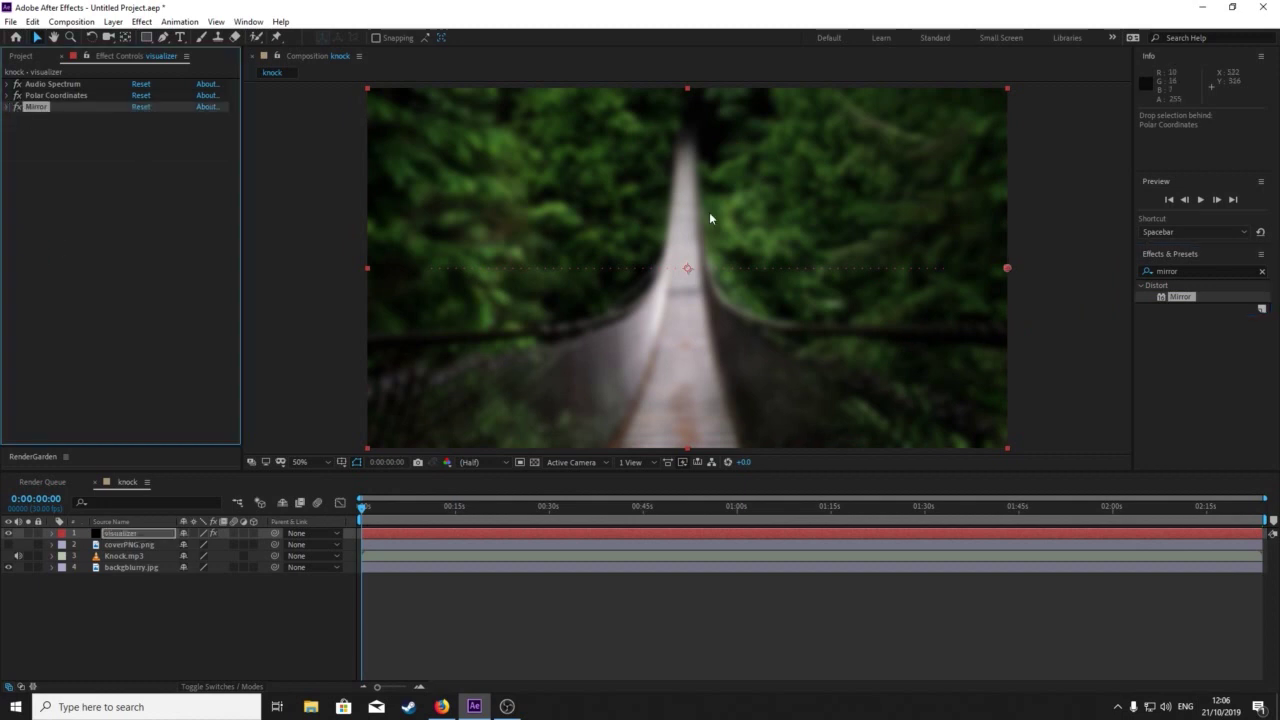
Add the 4-Color Gradient effect below Mirror on the visualizer layer and collapse its settings.
left_click(1199, 270)
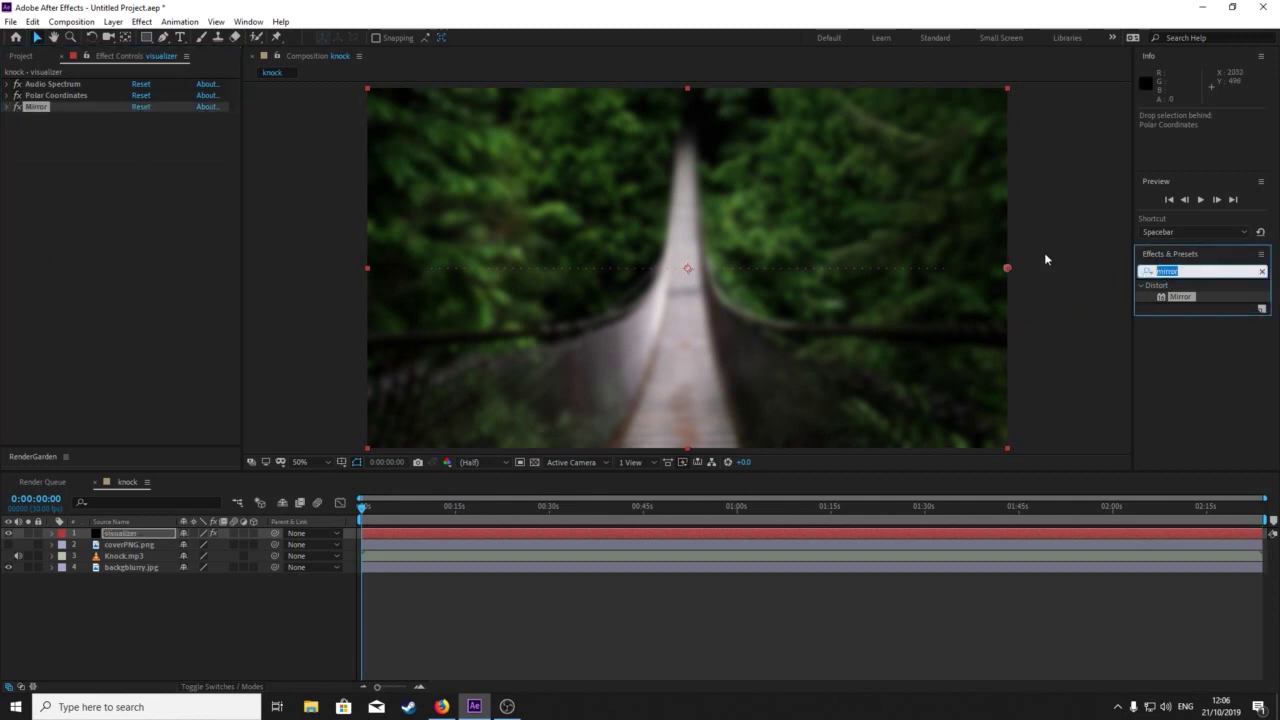
key("BackSpace")
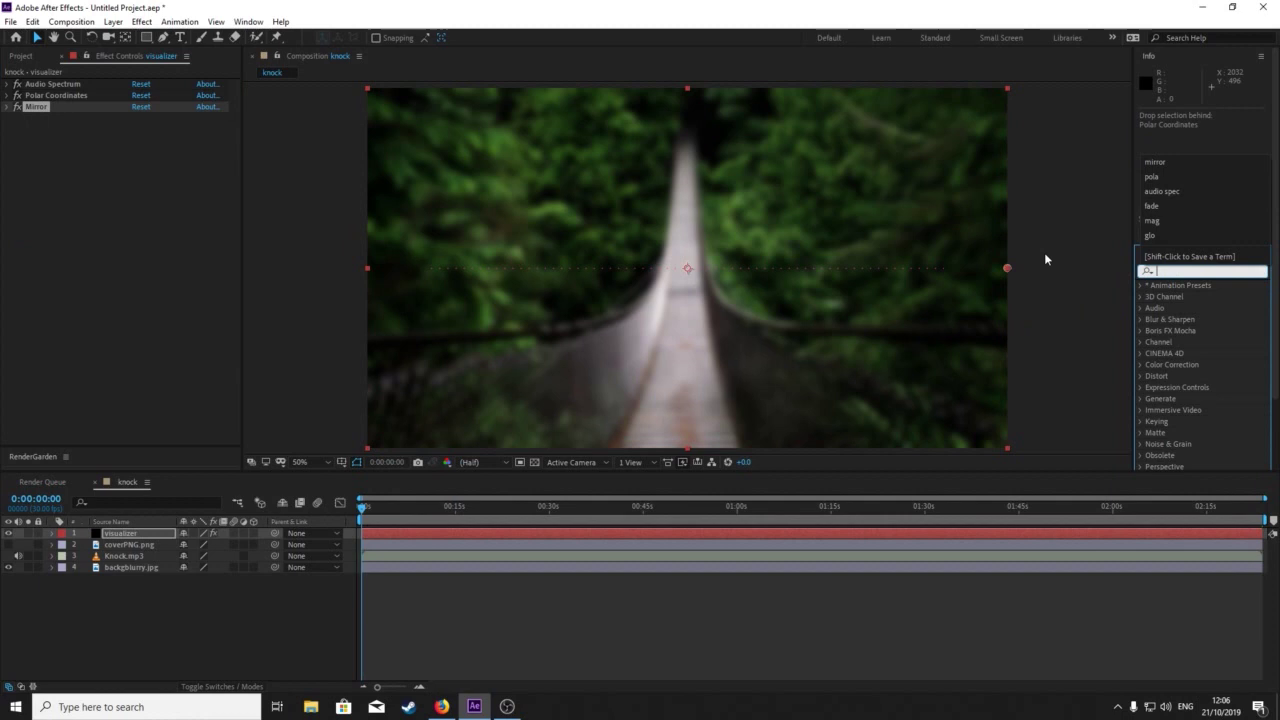
type("4-c")
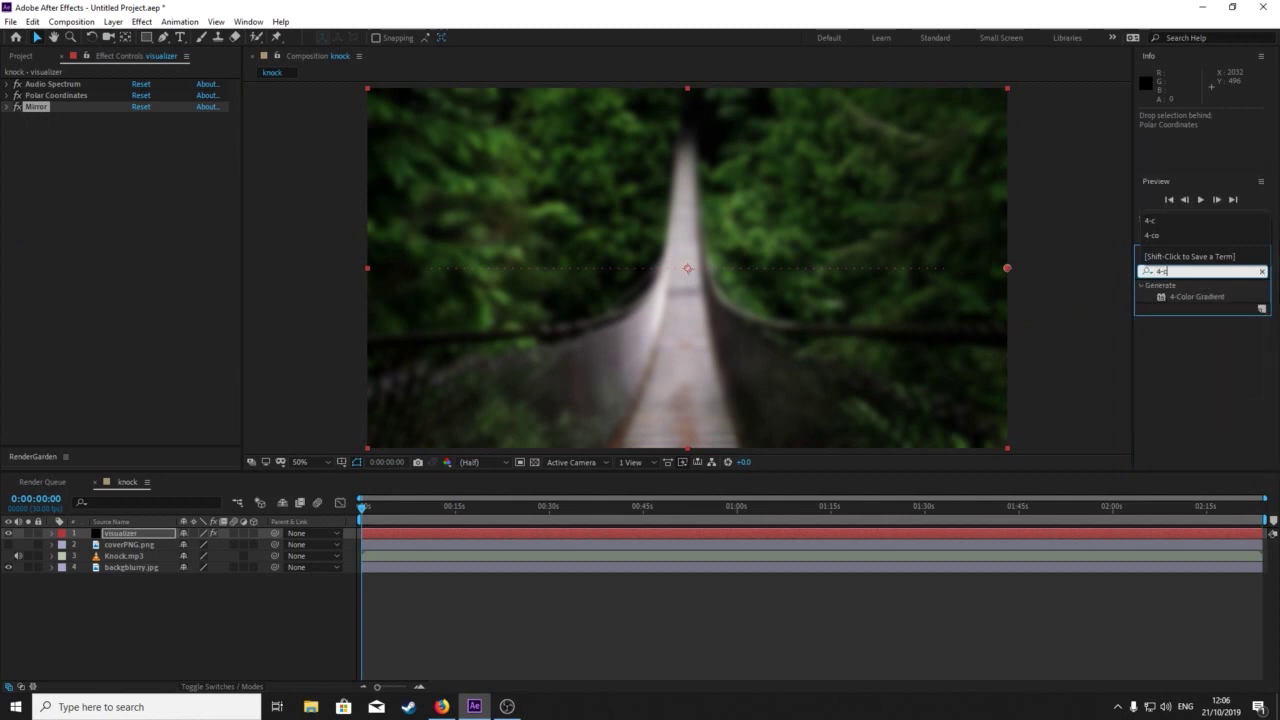
key("Return")
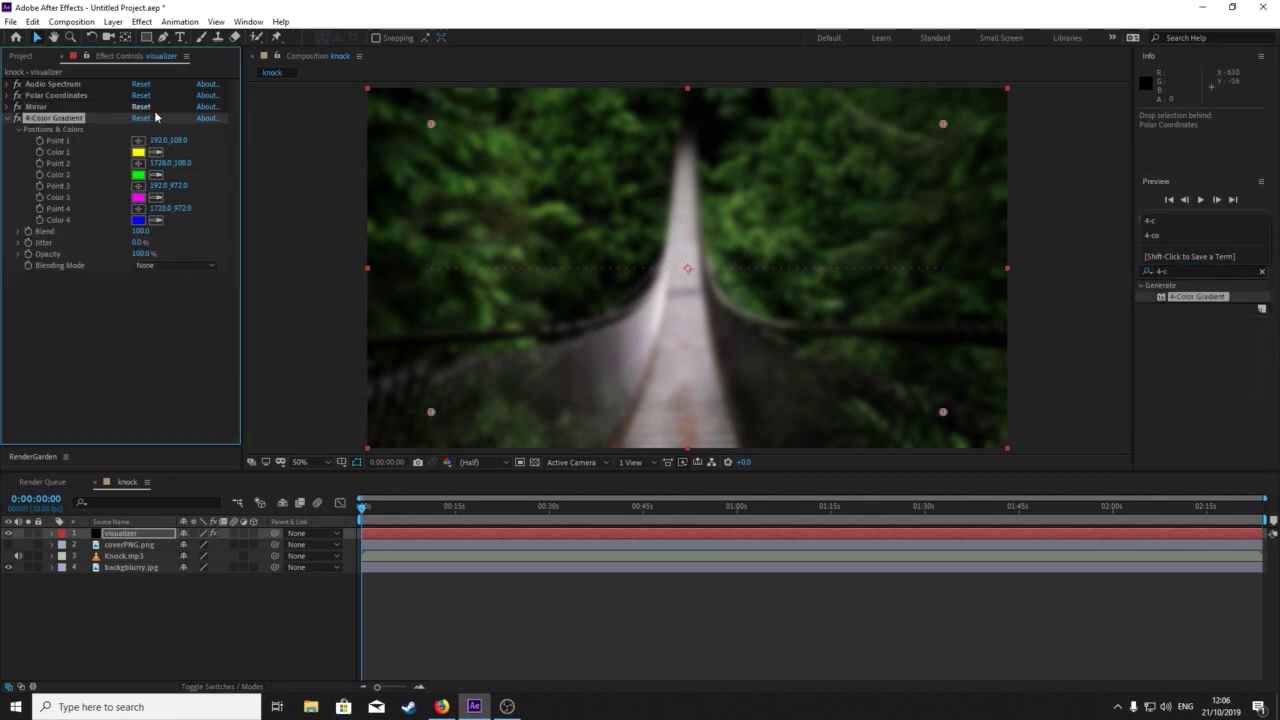
left_click(7, 119)
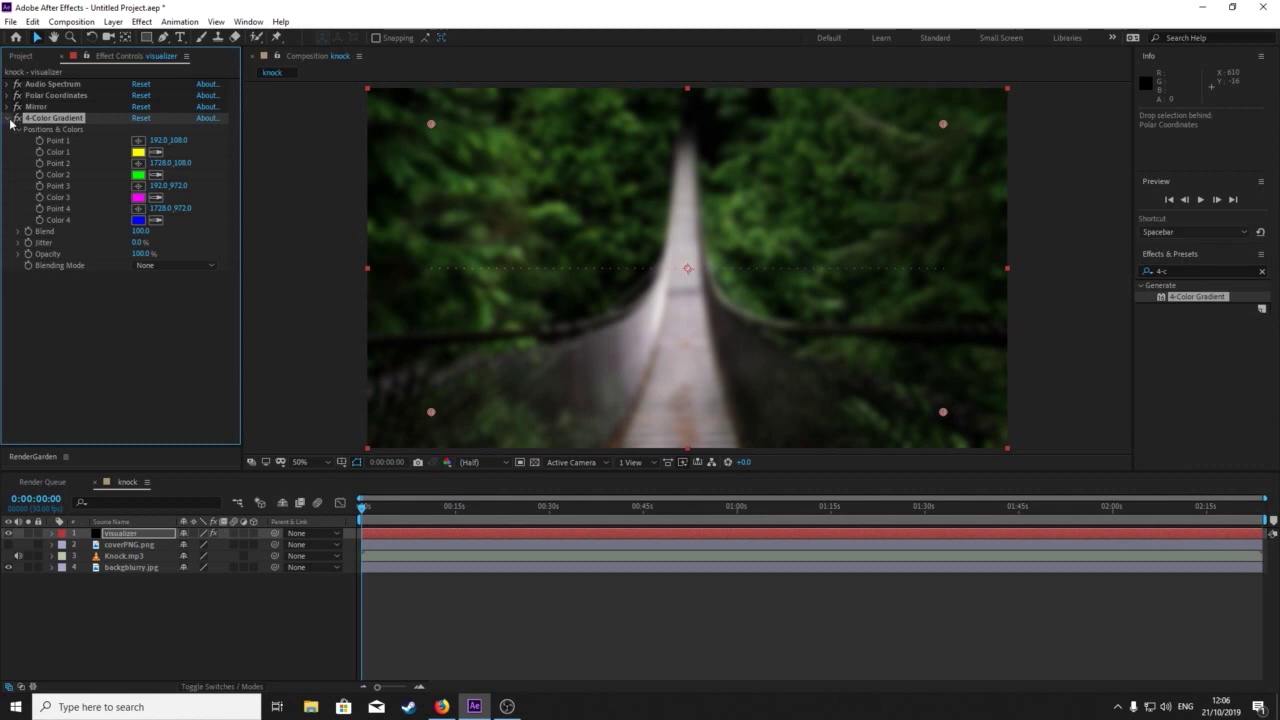
left_click(9, 119)
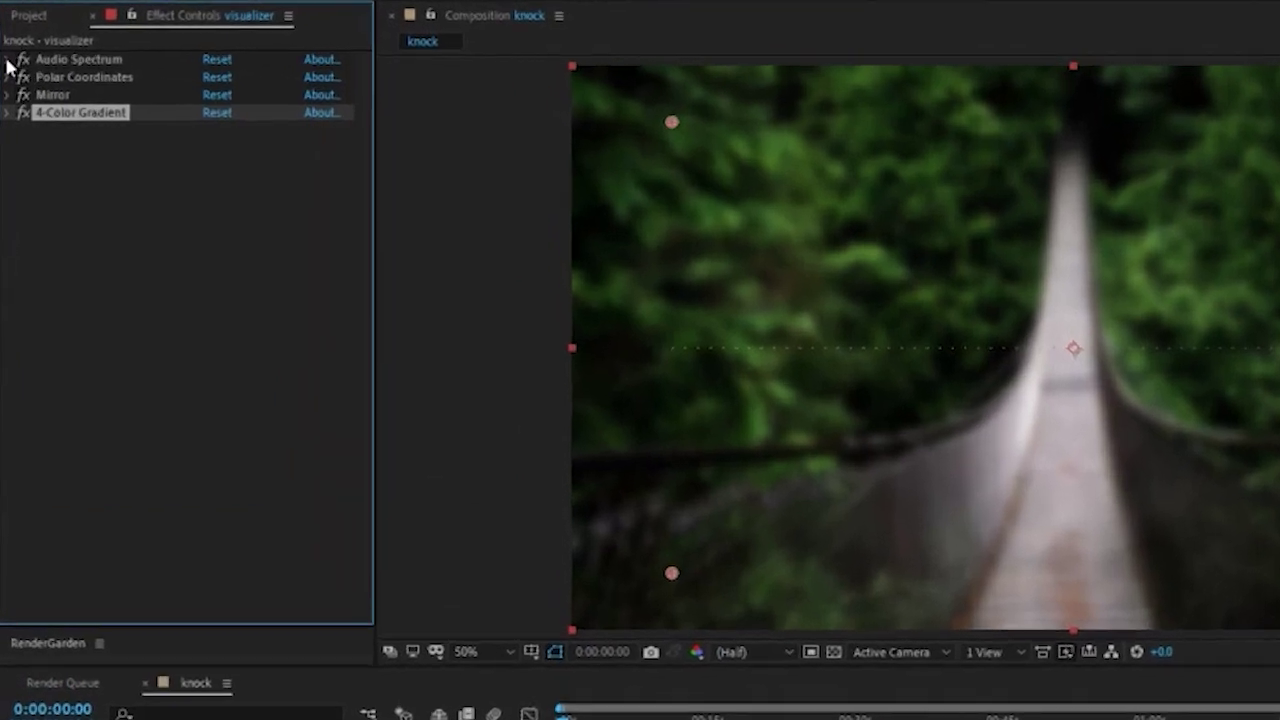
Set the Audio Spectrum effect's audio layer to Knock.mp3.
left_click(7, 85)
left_click(370, 54)
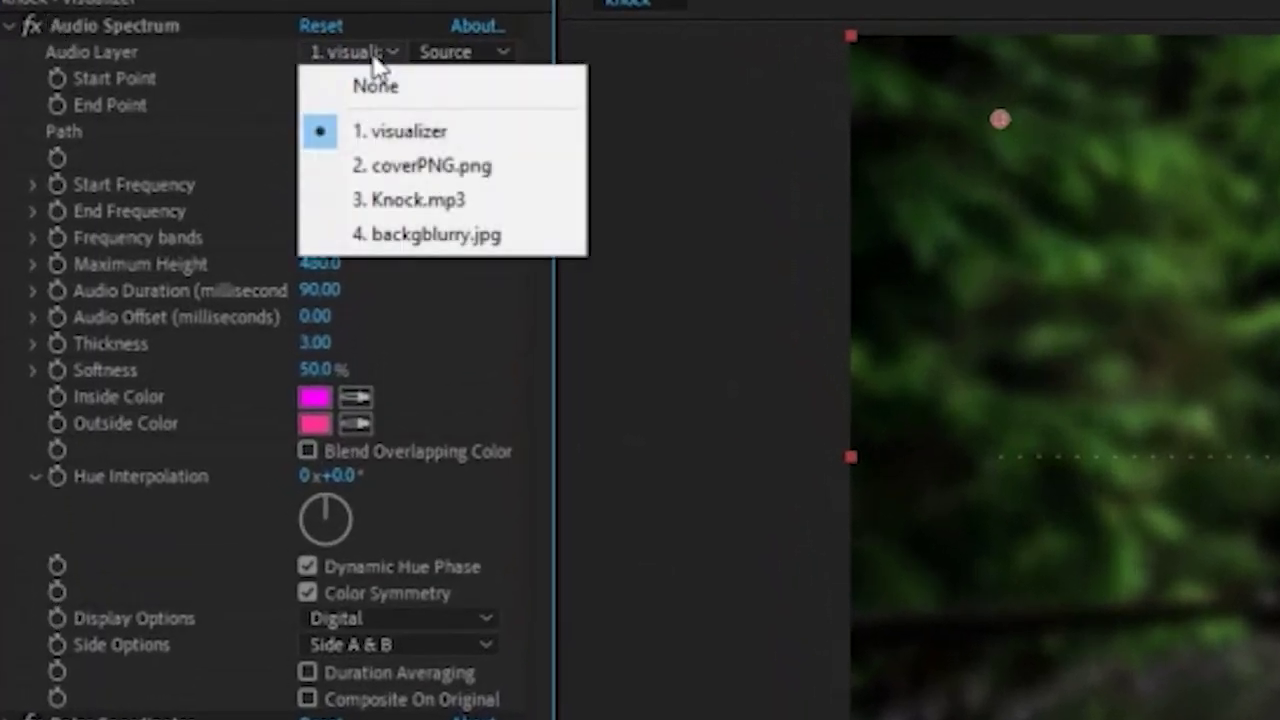
left_click(378, 205)
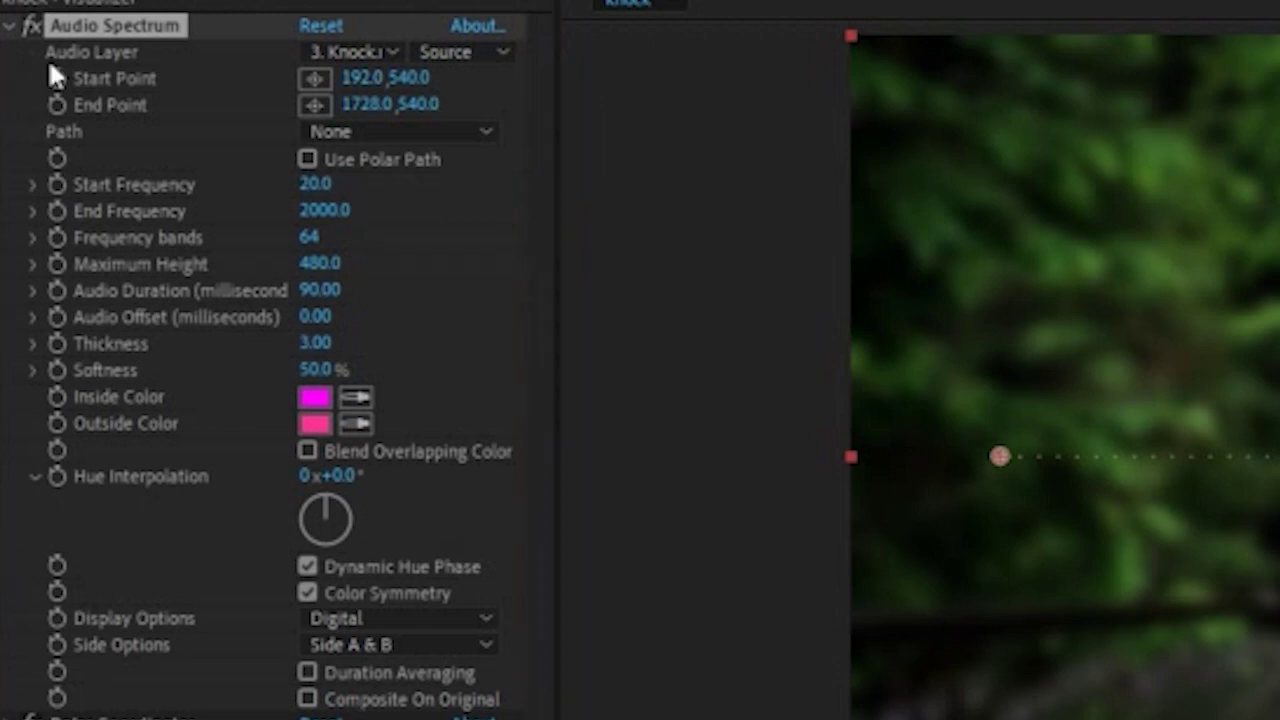
Set the Audio Spectrum start point to 0, 540 and the end point to 960, 540.
left_click(356, 78)
type("0")
left_click(372, 100)
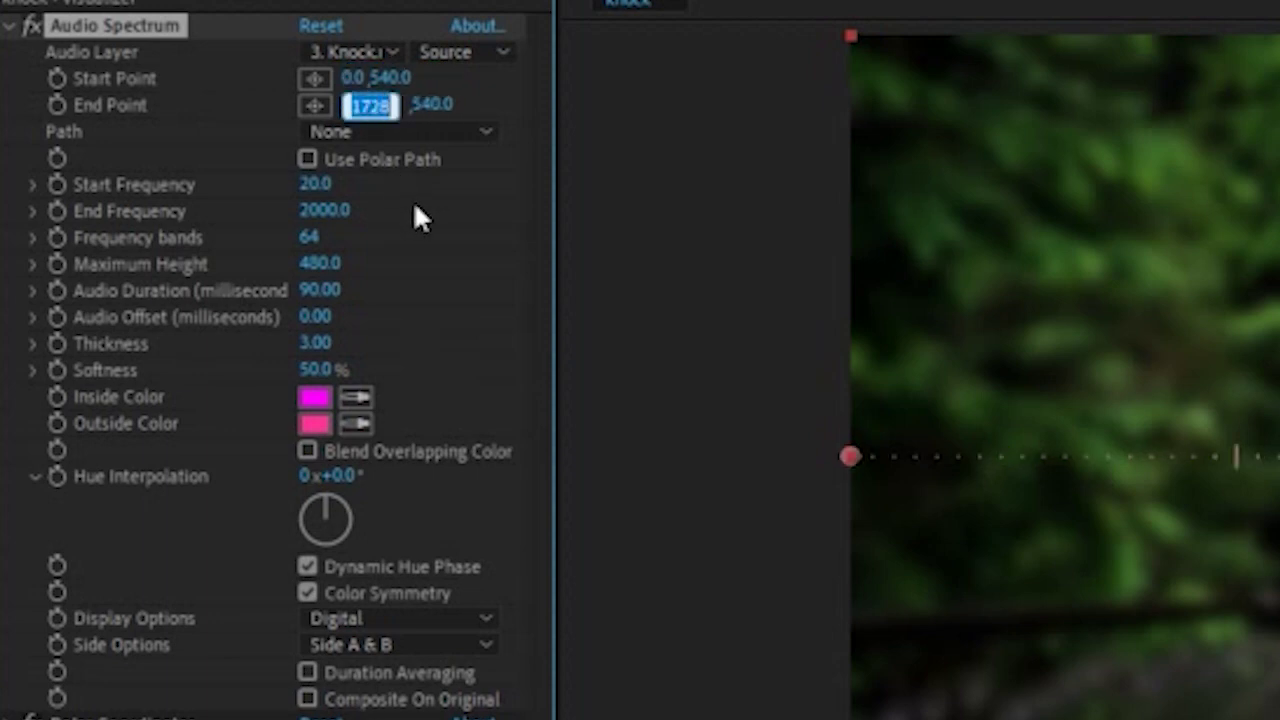
type("960")
key("Return")
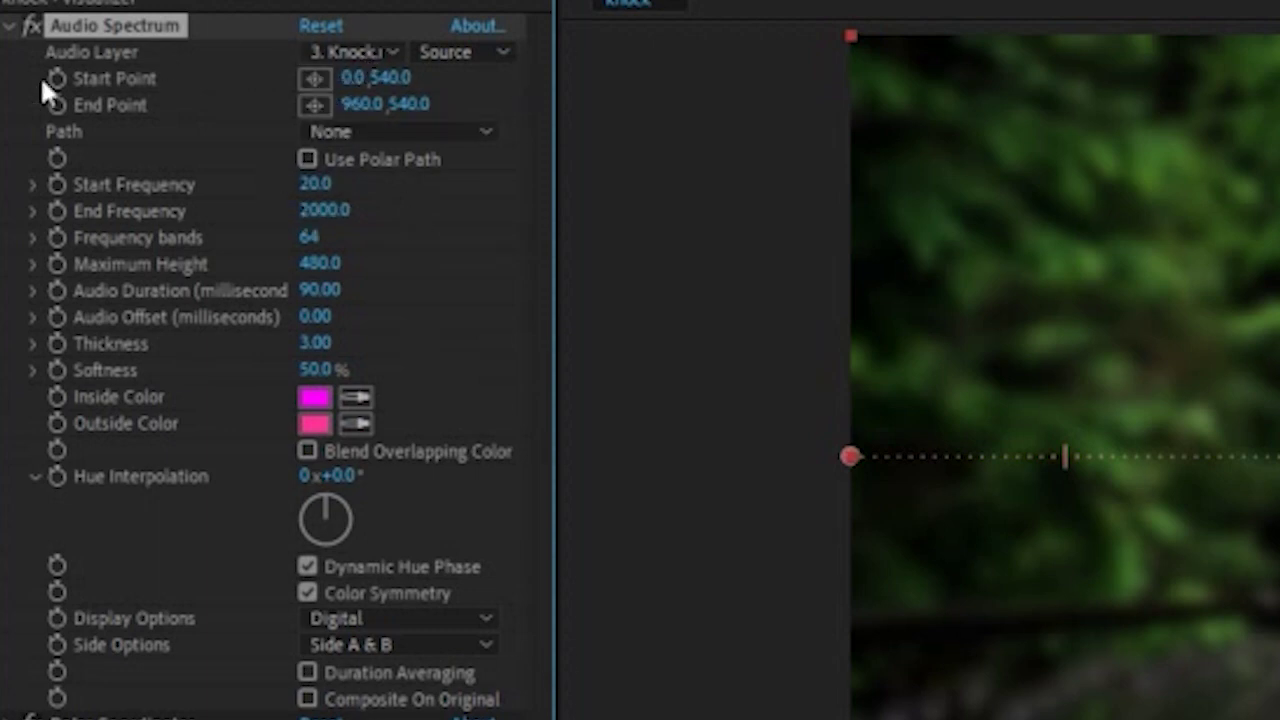
Set the Audio Spectrum end frequency to 130 and the frequency bands to 2000.
left_click(318, 212)
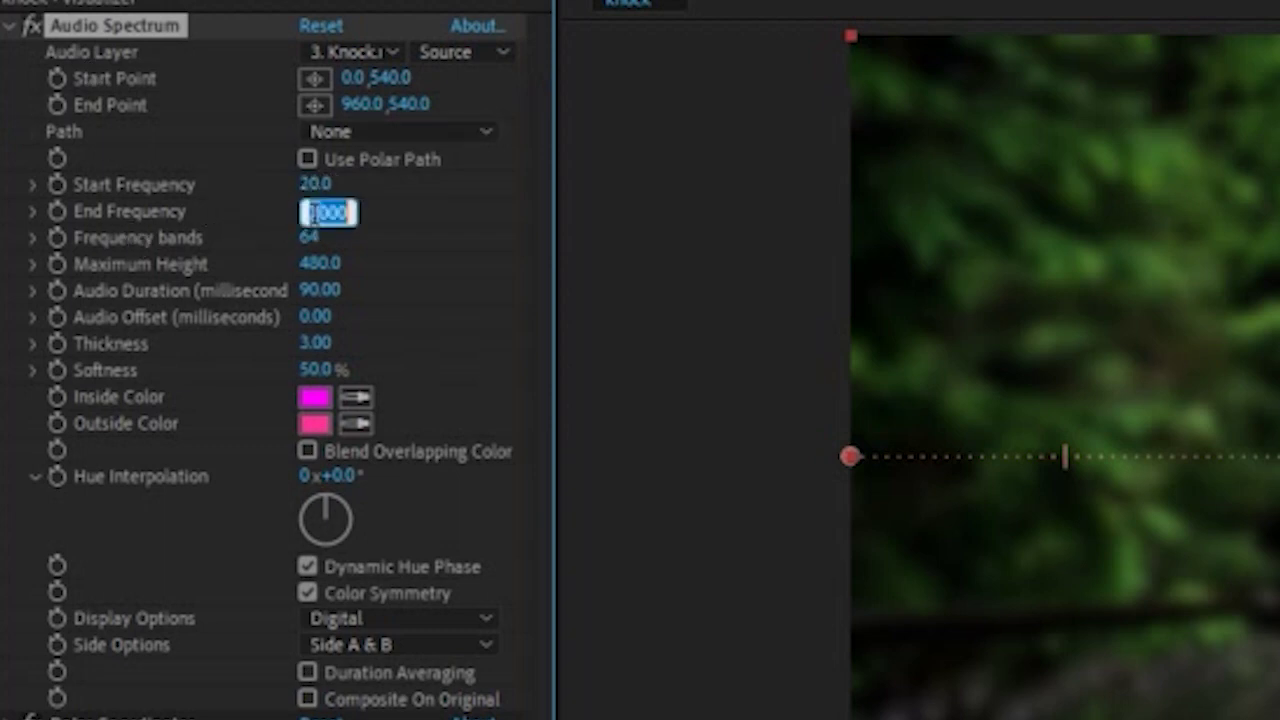
type("130")
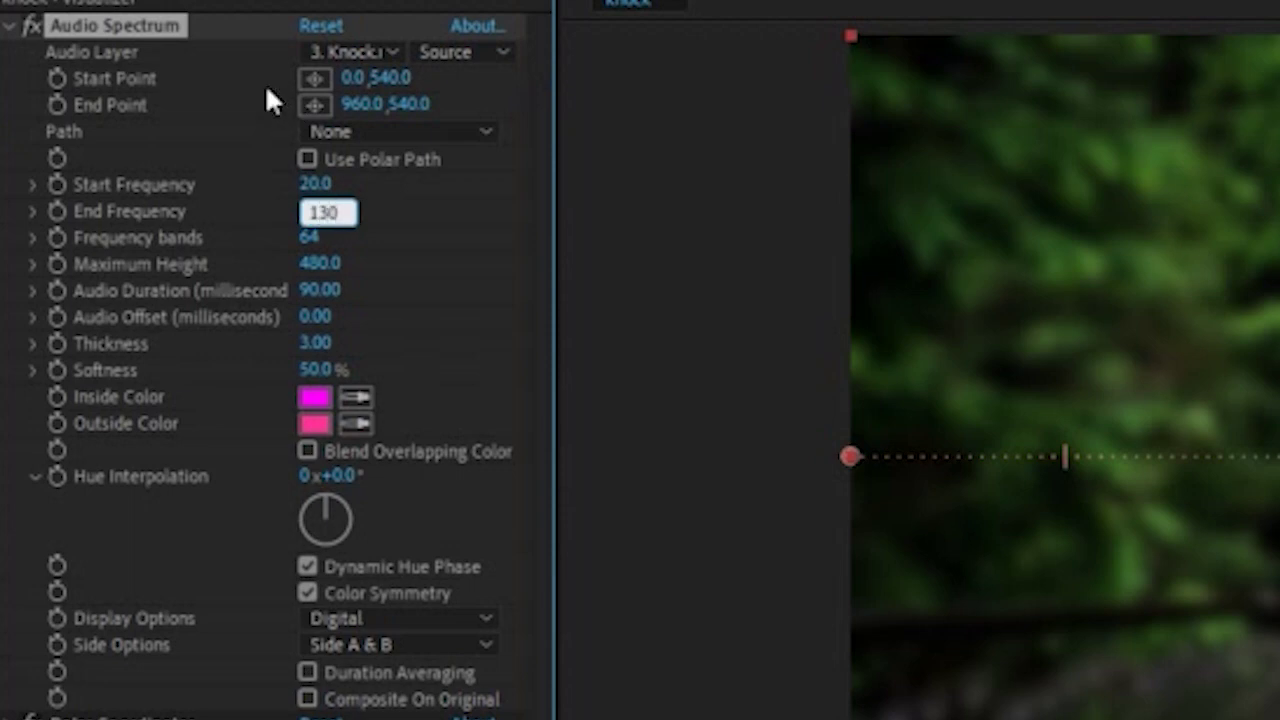
key("Return")
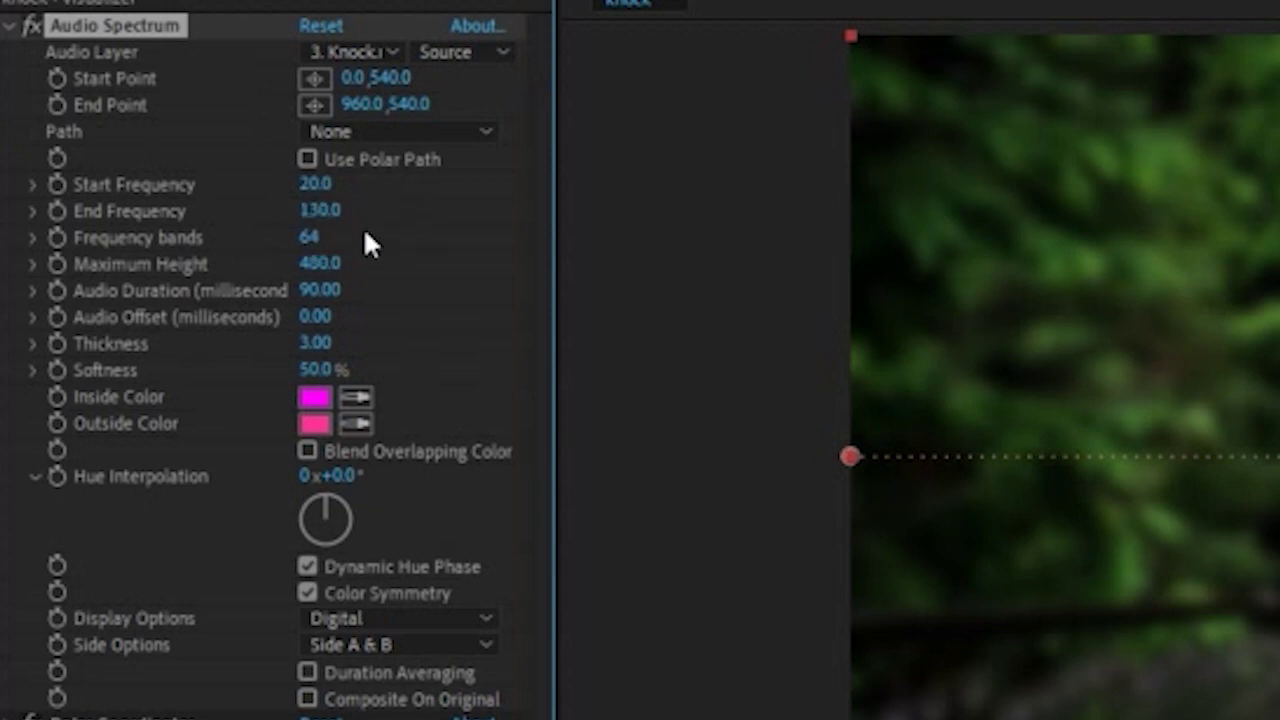
left_click(312, 240)
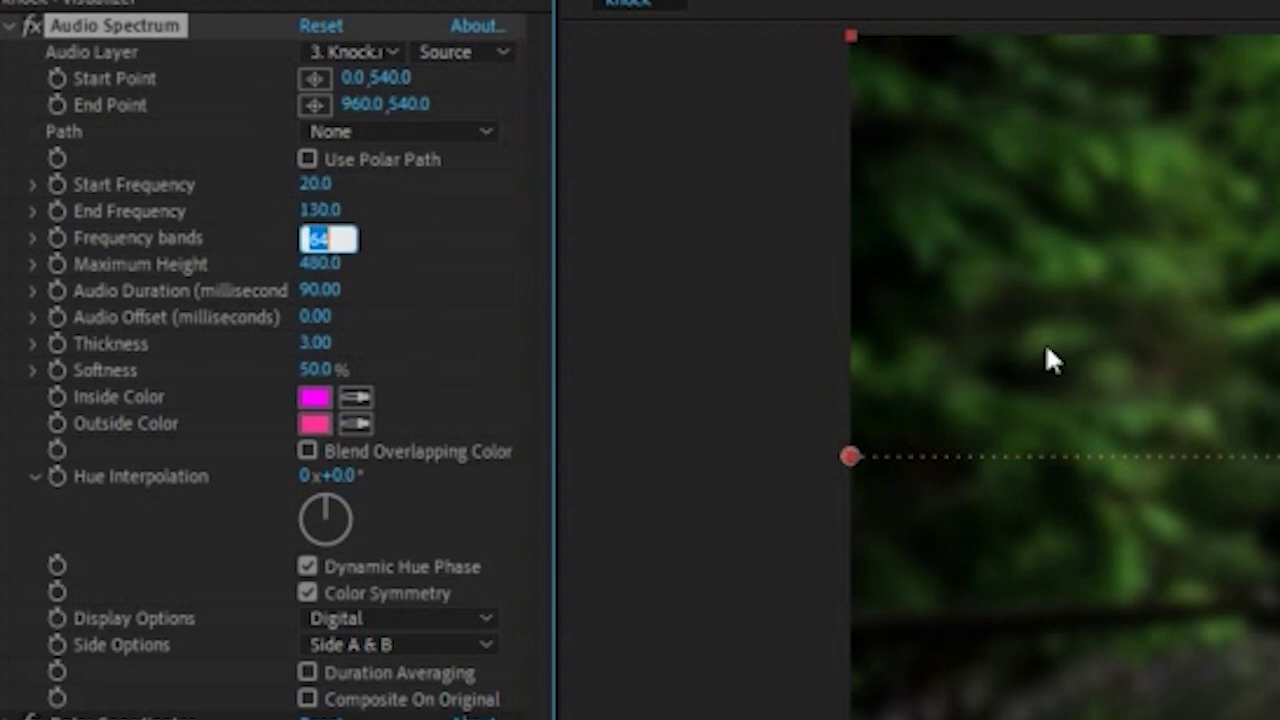
type("2000")
key("Return")
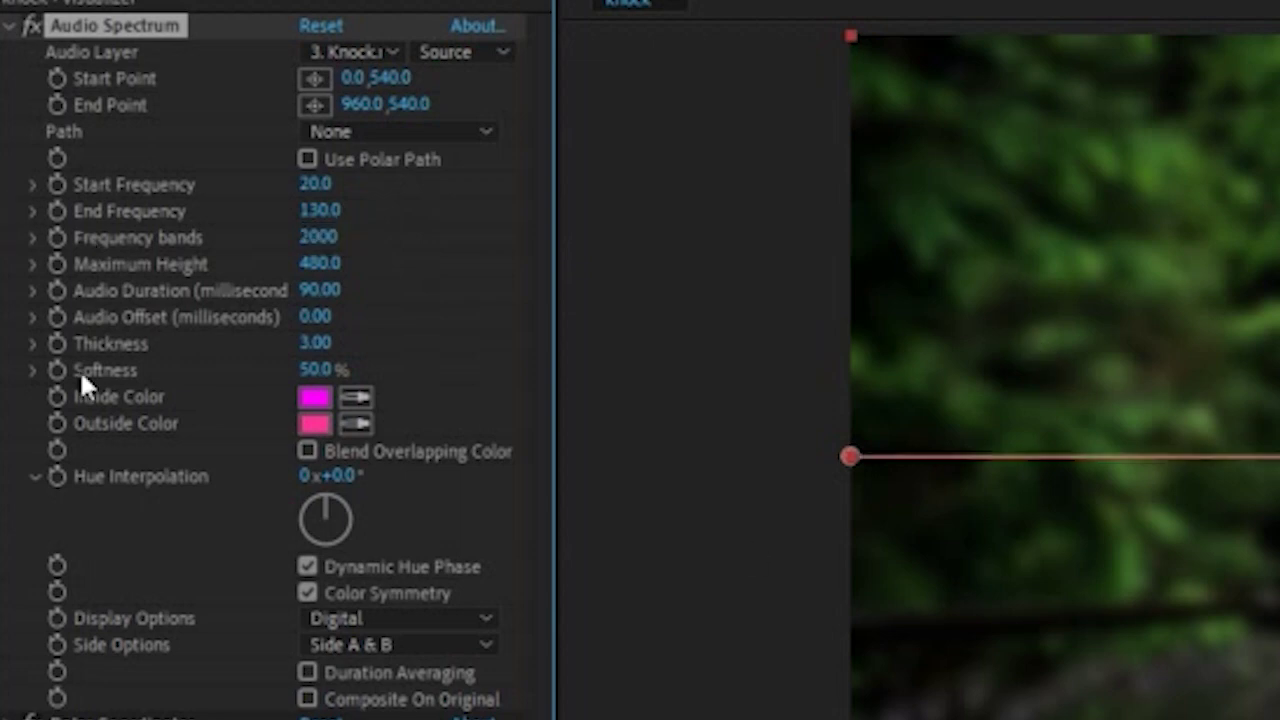
Set the Audio Spectrum maximum height to 1000.
left_click(335, 268)
type("1000")
key("Return")
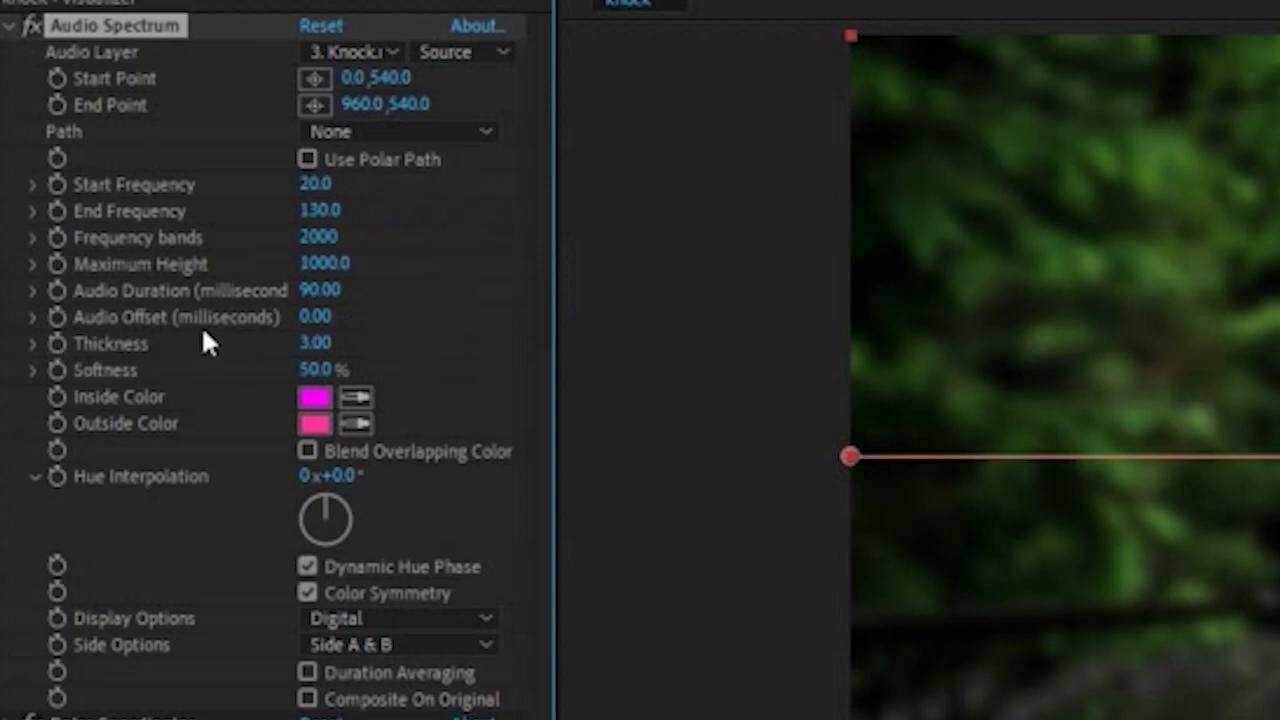
Set the Audio Spectrum audio duration to 180 milliseconds and the audio offset to -20 milliseconds.
left_click(322, 292)
type("180")
key("Return")
left_click(313, 318)
type("-20")
key("Return")
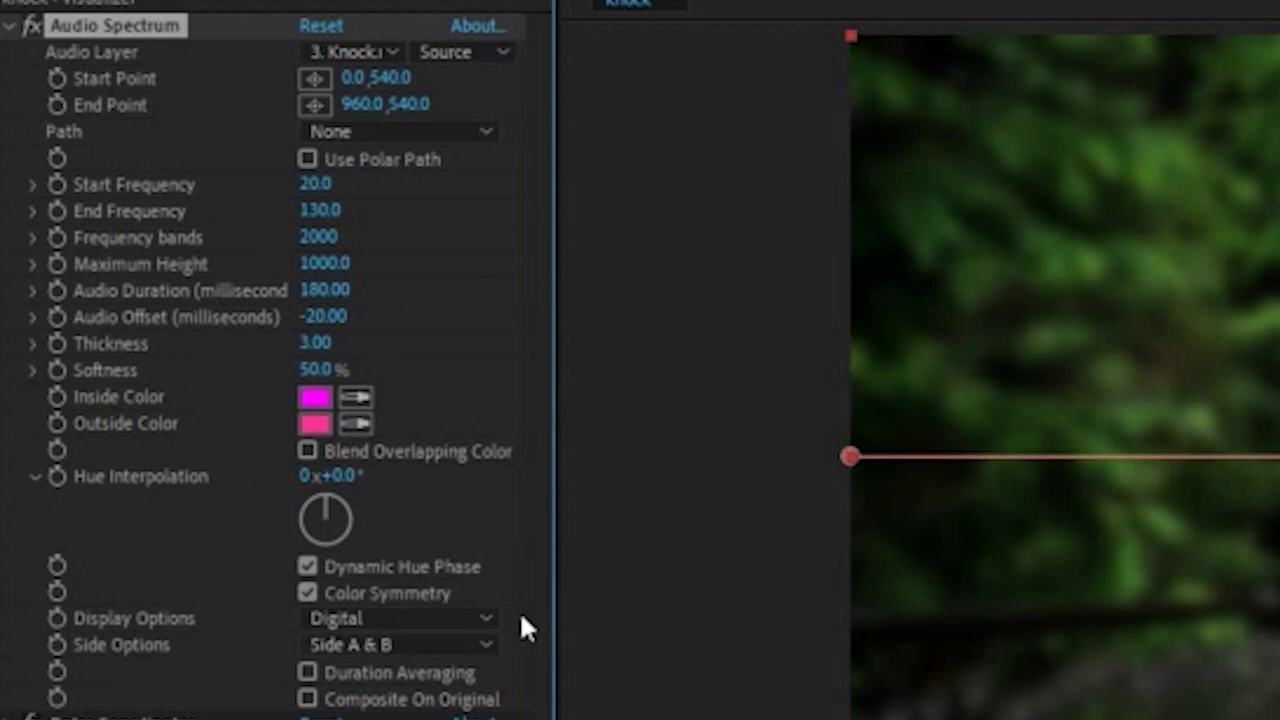
Limit the Audio Spectrum display to one side of its path and collapse the effect's settings.
left_click(450, 645)
left_click(390, 710)
left_click(8, 24)
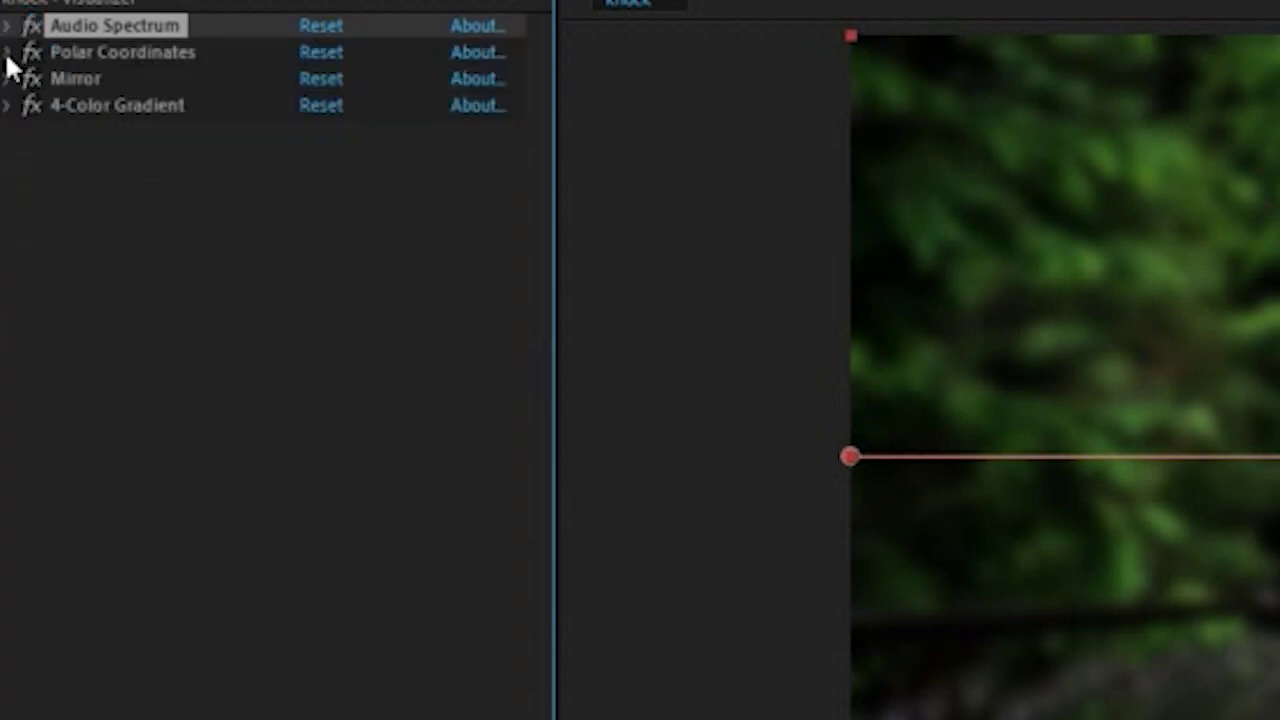
Set Polar Coordinates to Rect to Polar conversion with 100% interpolation and collapse its settings.
left_click(8, 53)
left_click(331, 110)
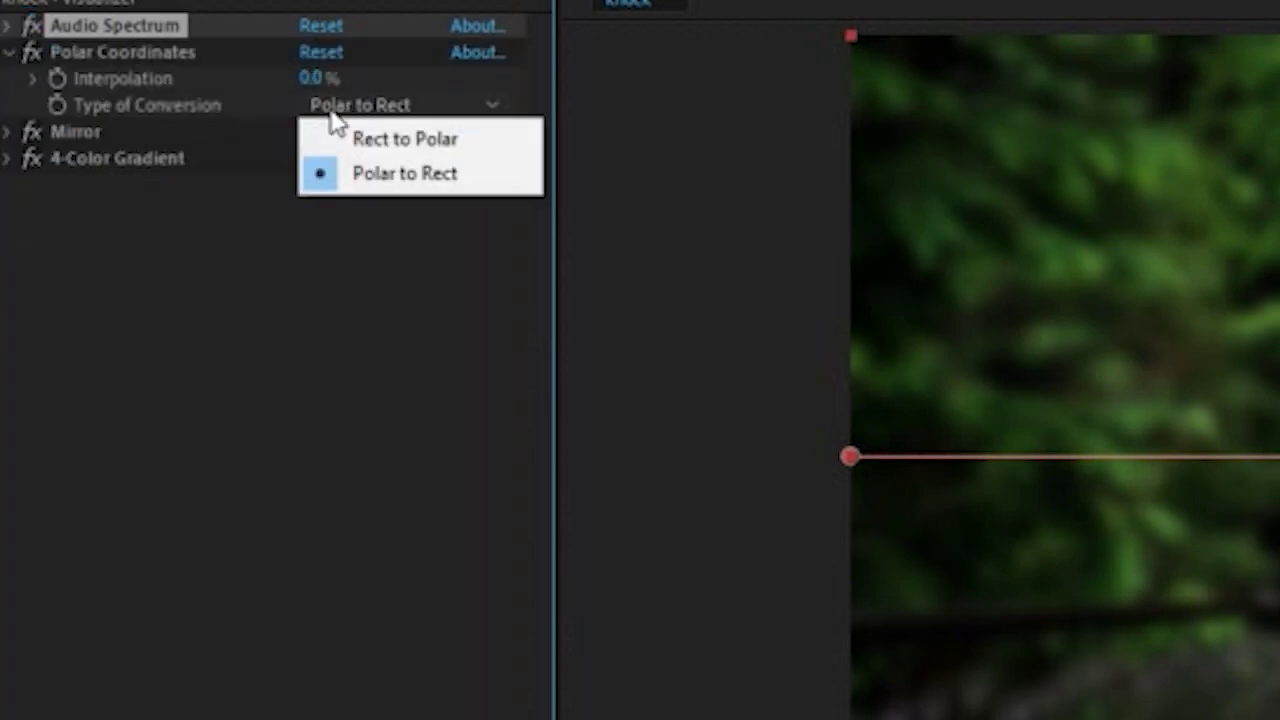
left_click(352, 140)
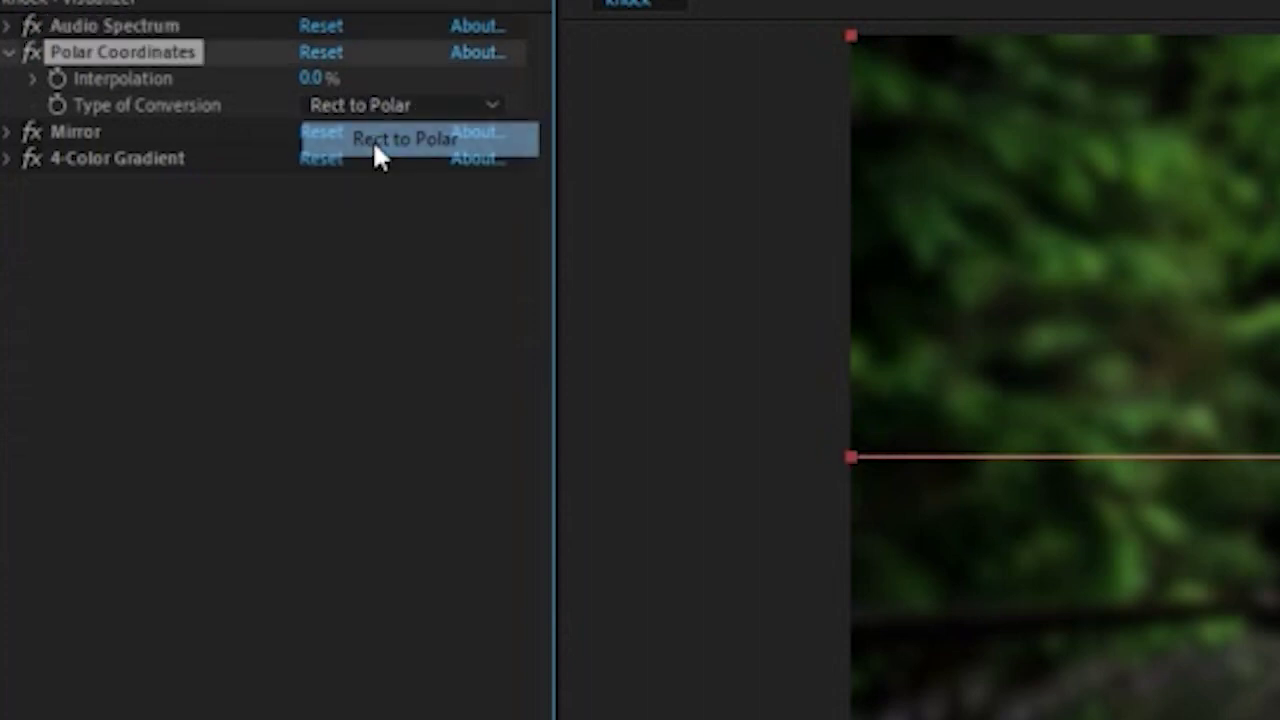
left_click_drag(297, 81, 554, 80)
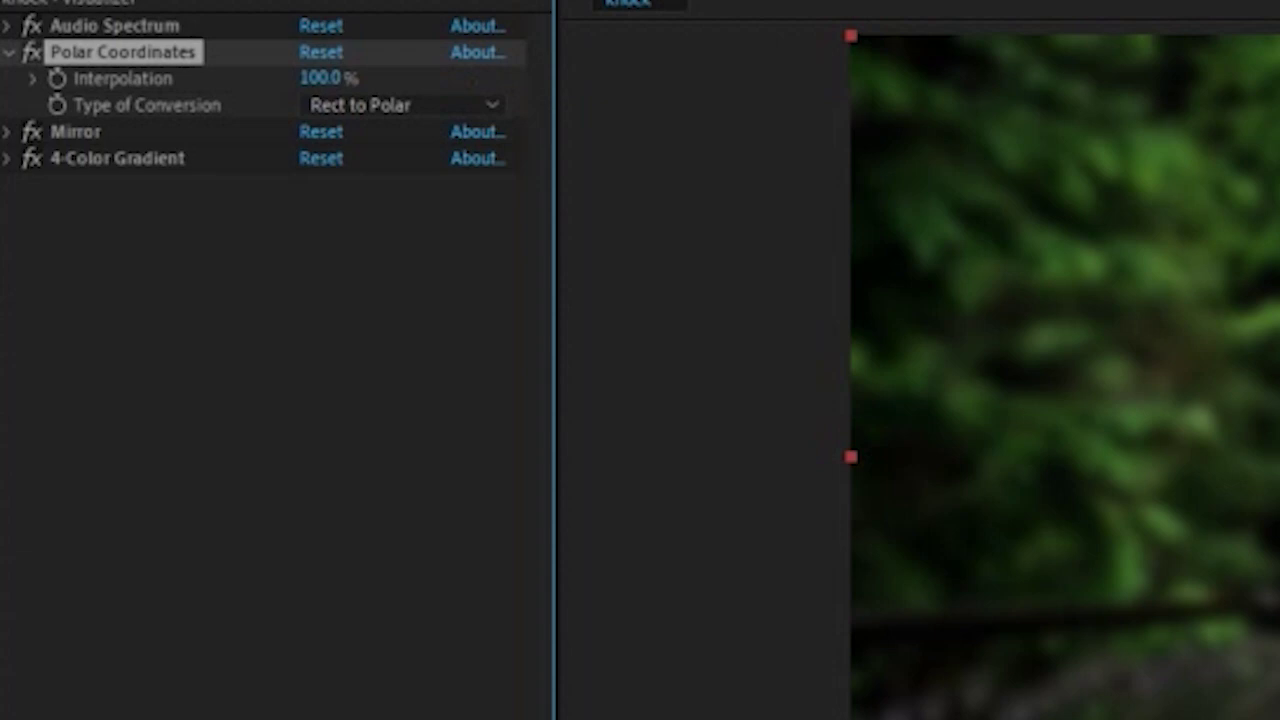
left_click(10, 52)
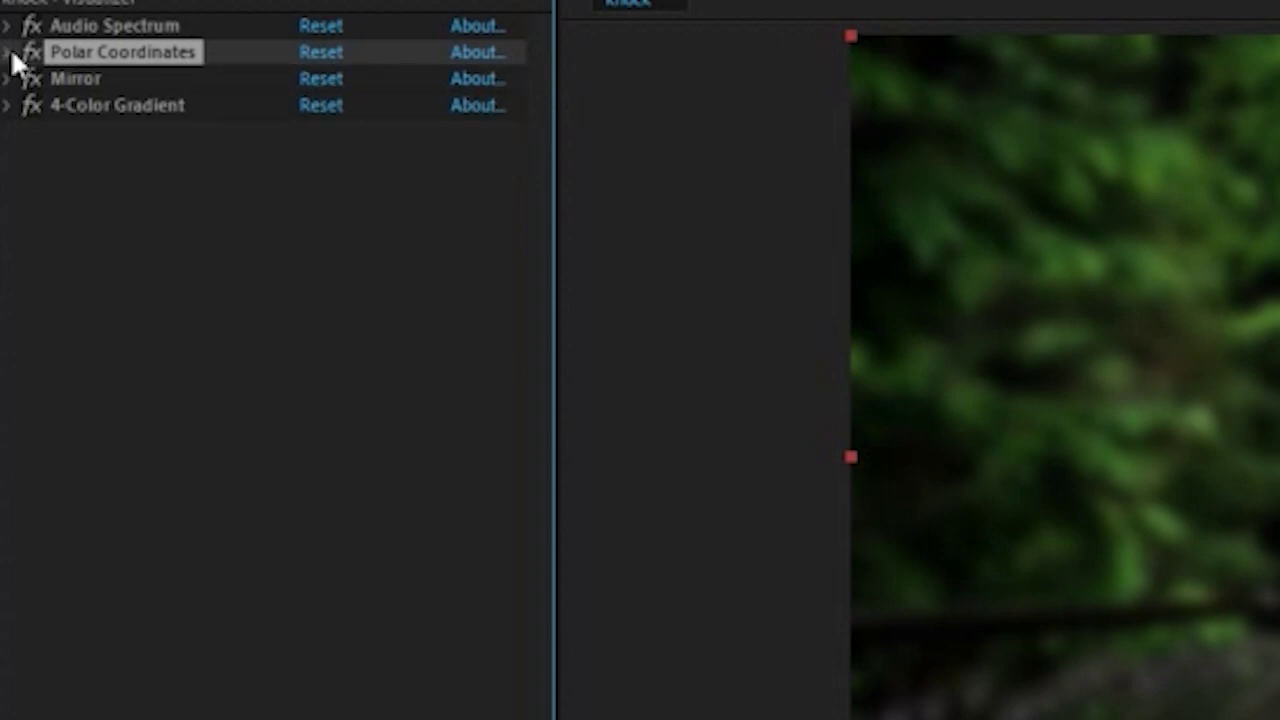
Set the Mirror effect's reflection center to 960, 540 and collapse its settings.
left_click(9, 79)
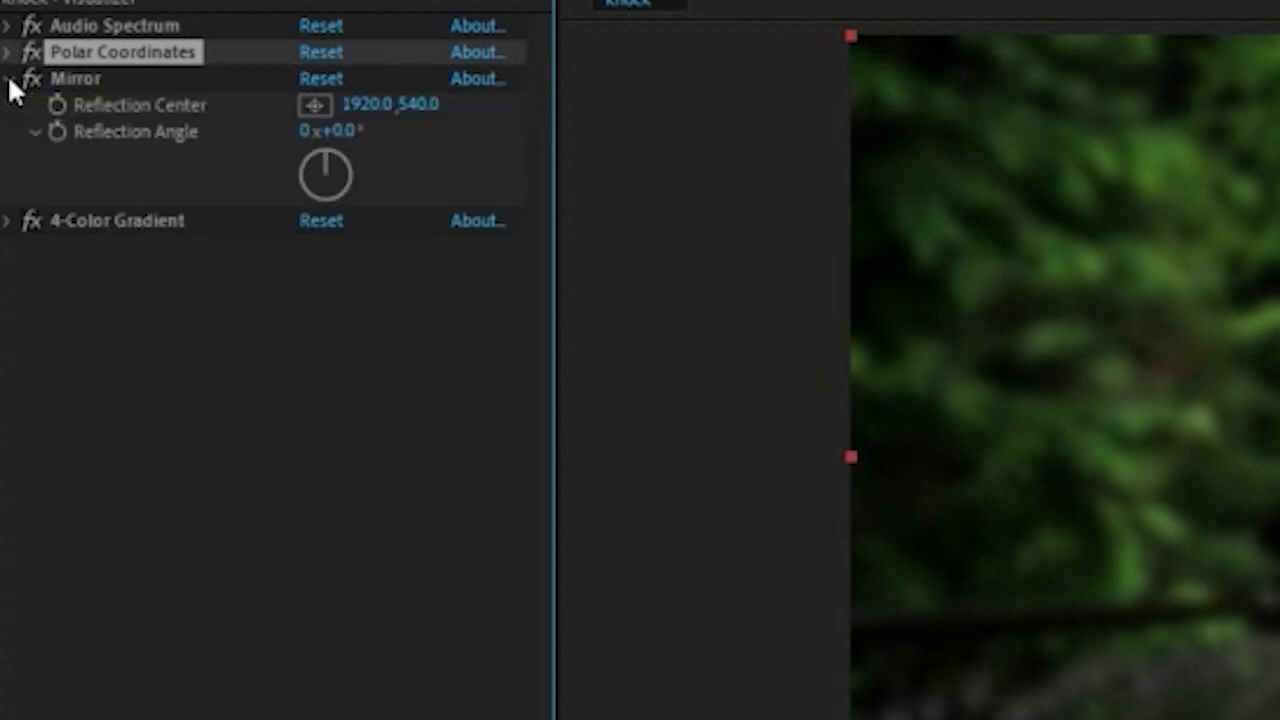
left_click(366, 110)
type("960")
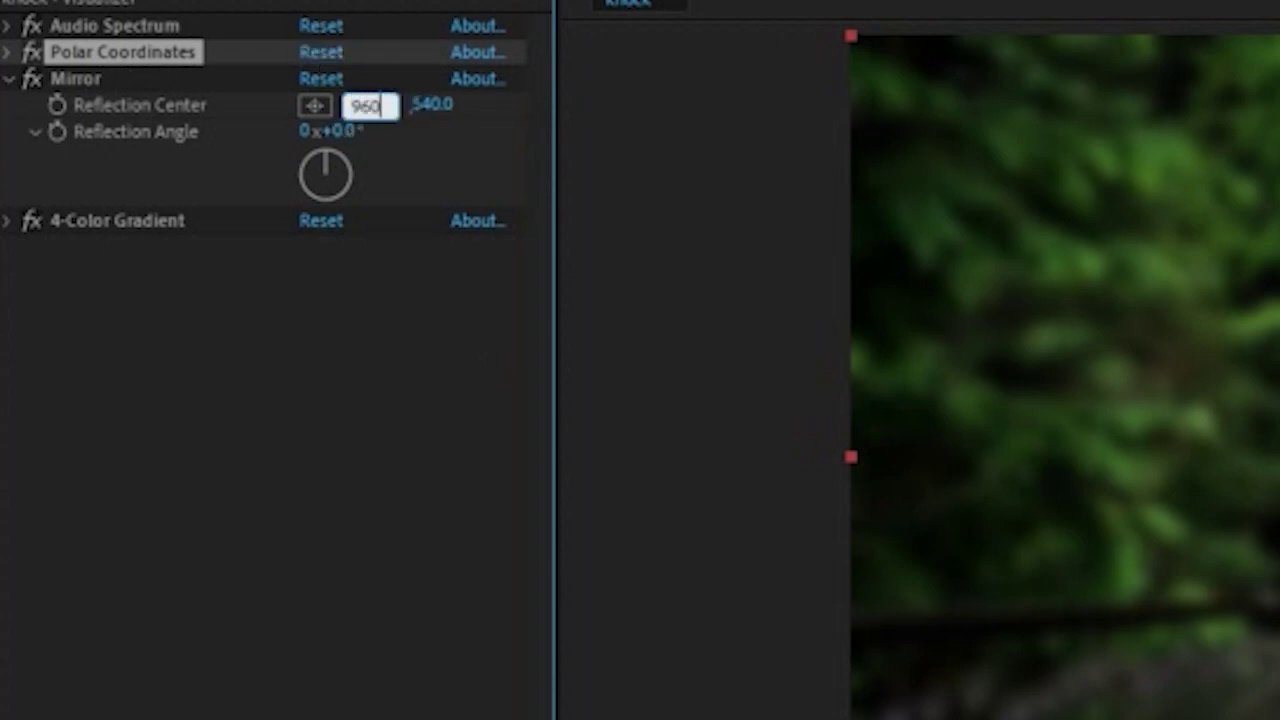
left_click(468, 118)
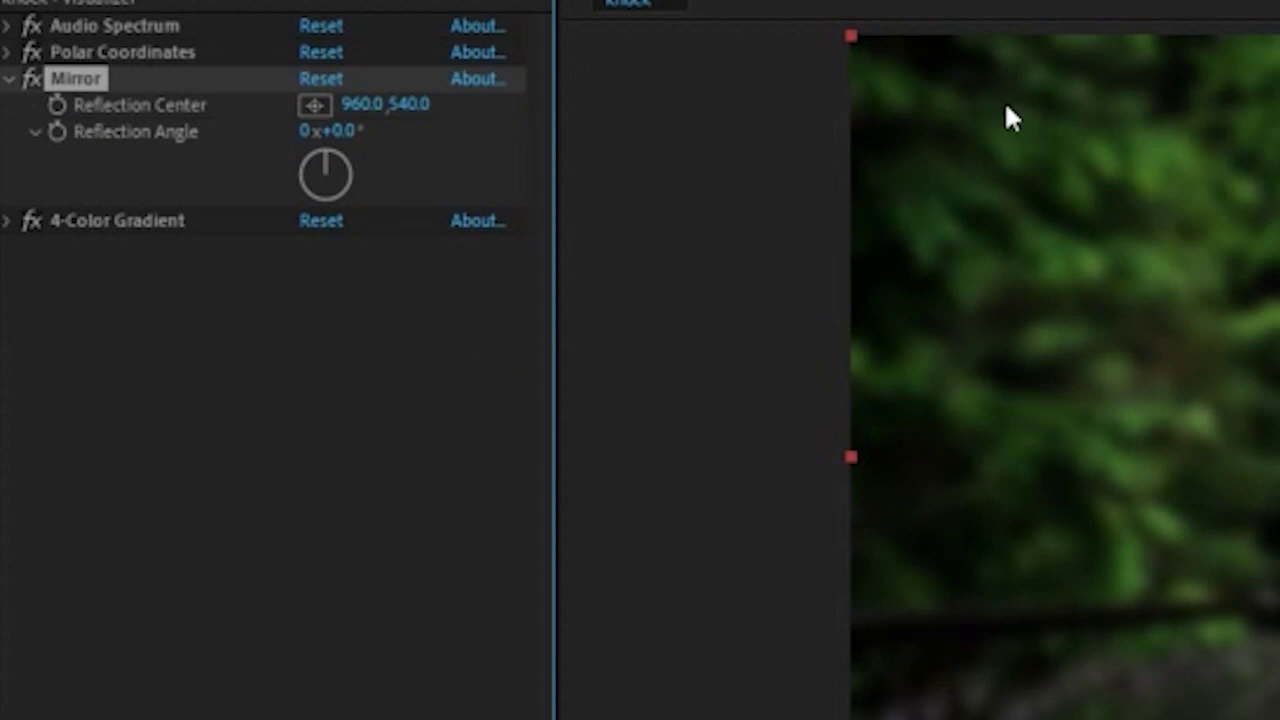
left_click(6, 85)
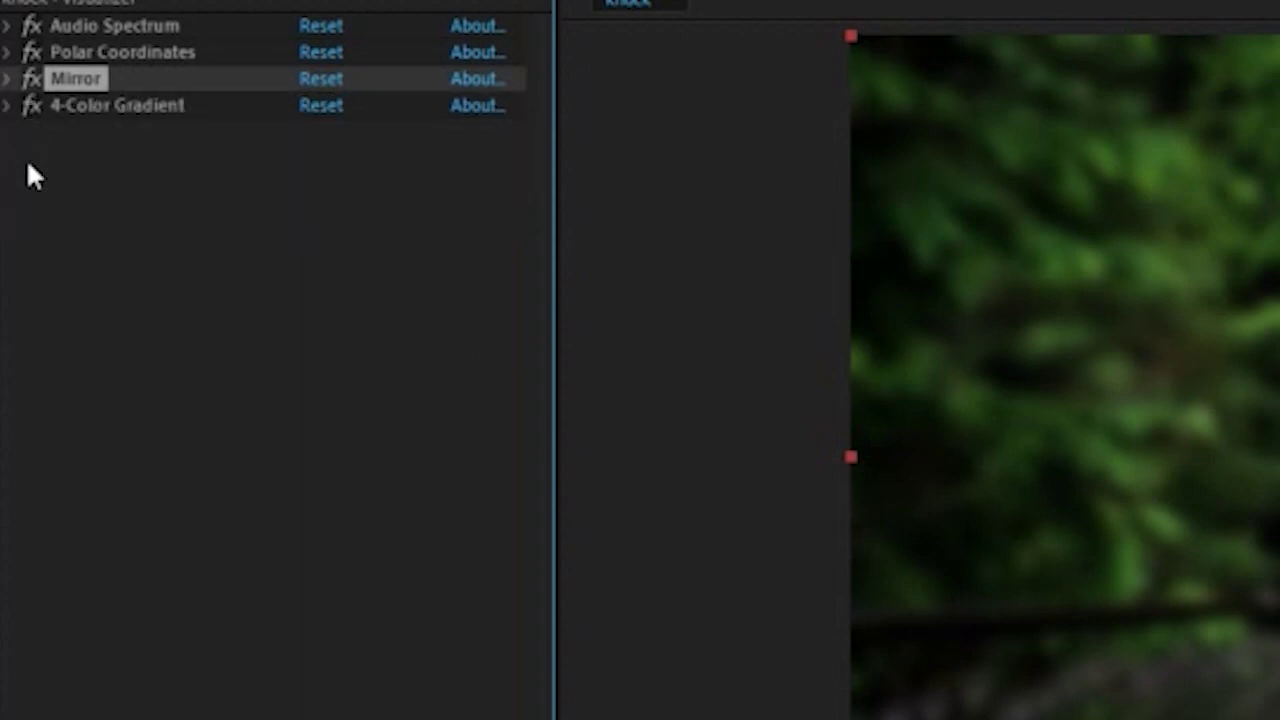
In the 4-Color Gradient effect, set Color 1 to white (FFFFFF) and Color 2 to red.
left_click(7, 105)
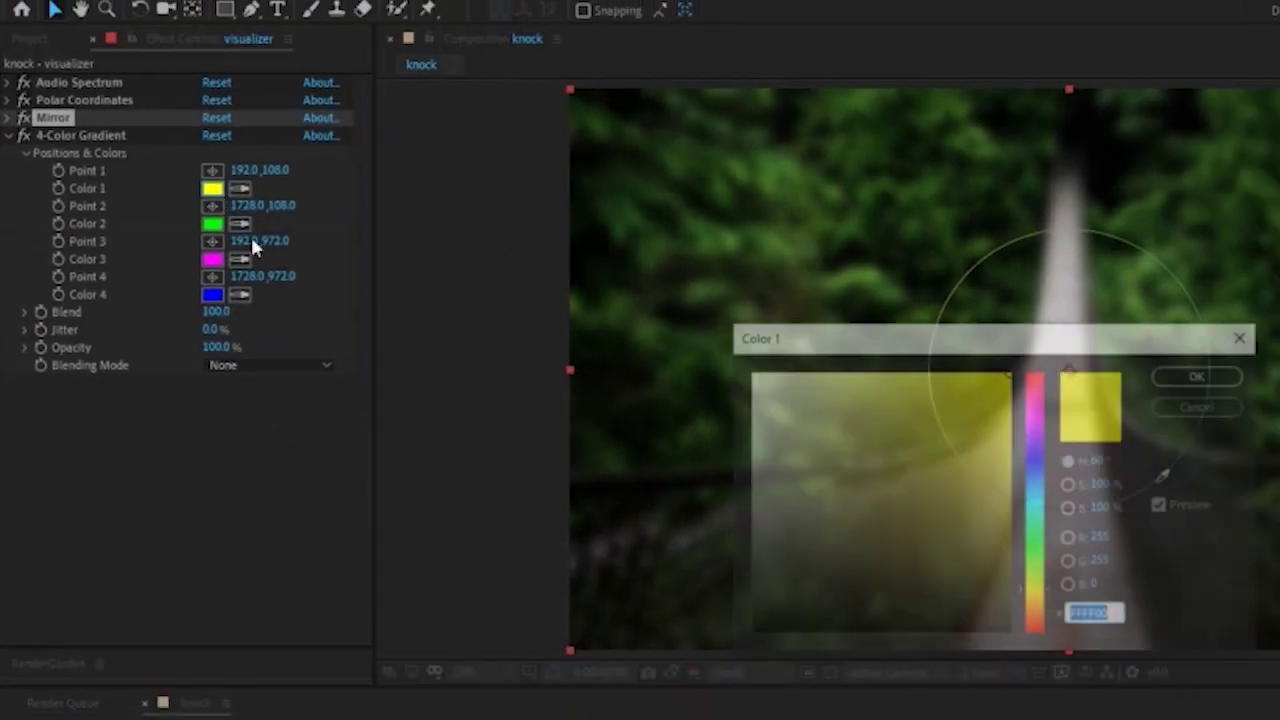
left_click(751, 373)
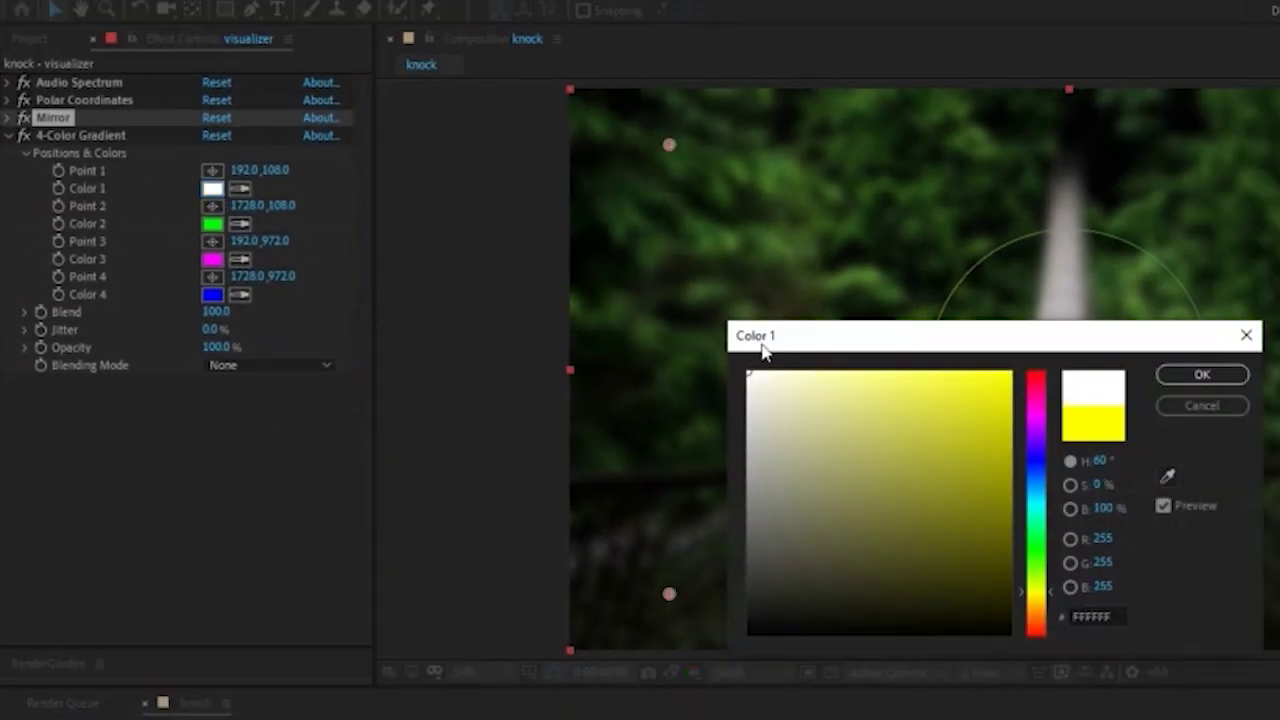
left_click(1178, 382)
left_click(212, 223)
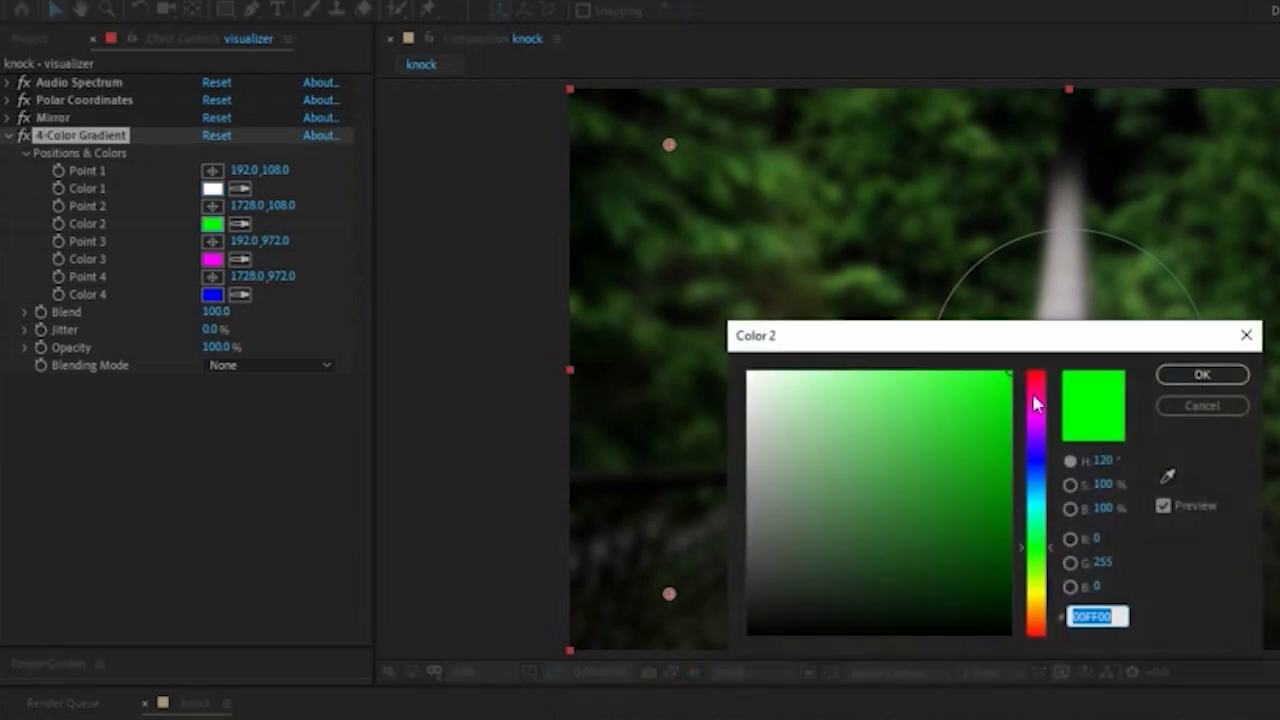
left_click_drag(1036, 403, 1036, 342)
left_click(1202, 374)
In the 4-Color Gradient effect, set Color 3 to red and Color 4 to black.
left_click(212, 259)
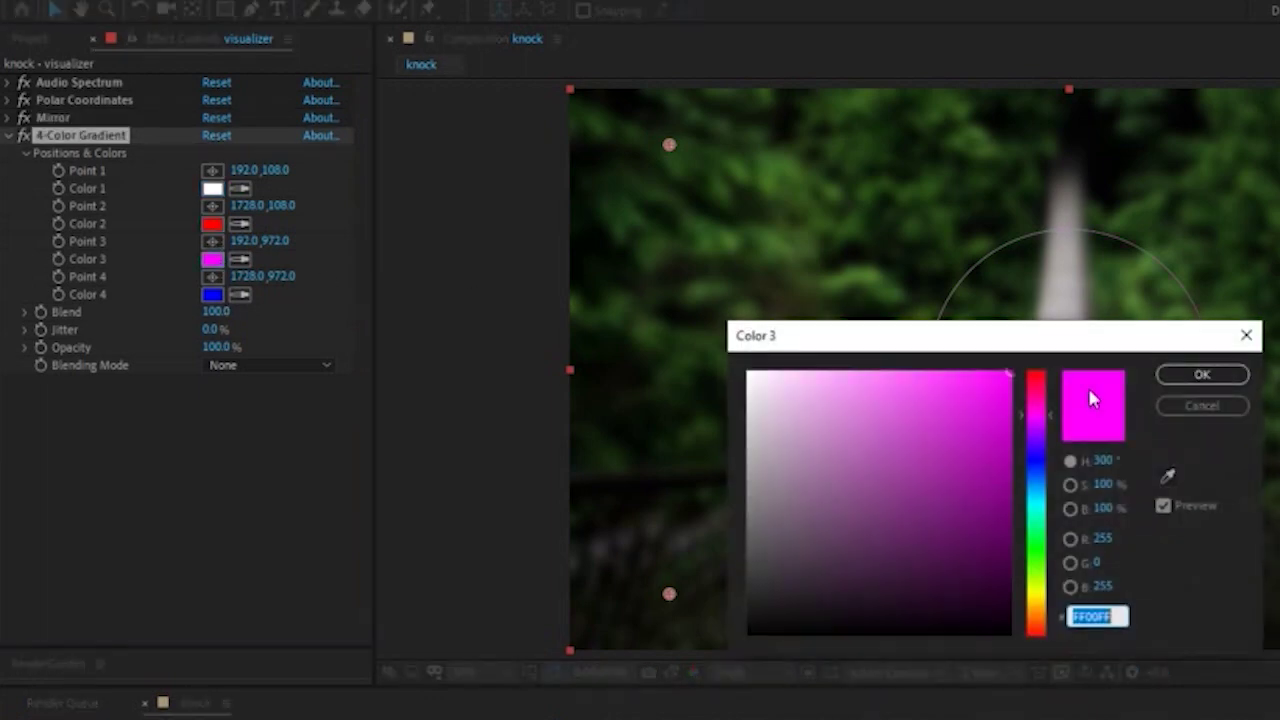
left_click_drag(1036, 410, 1027, 340)
left_click(1200, 378)
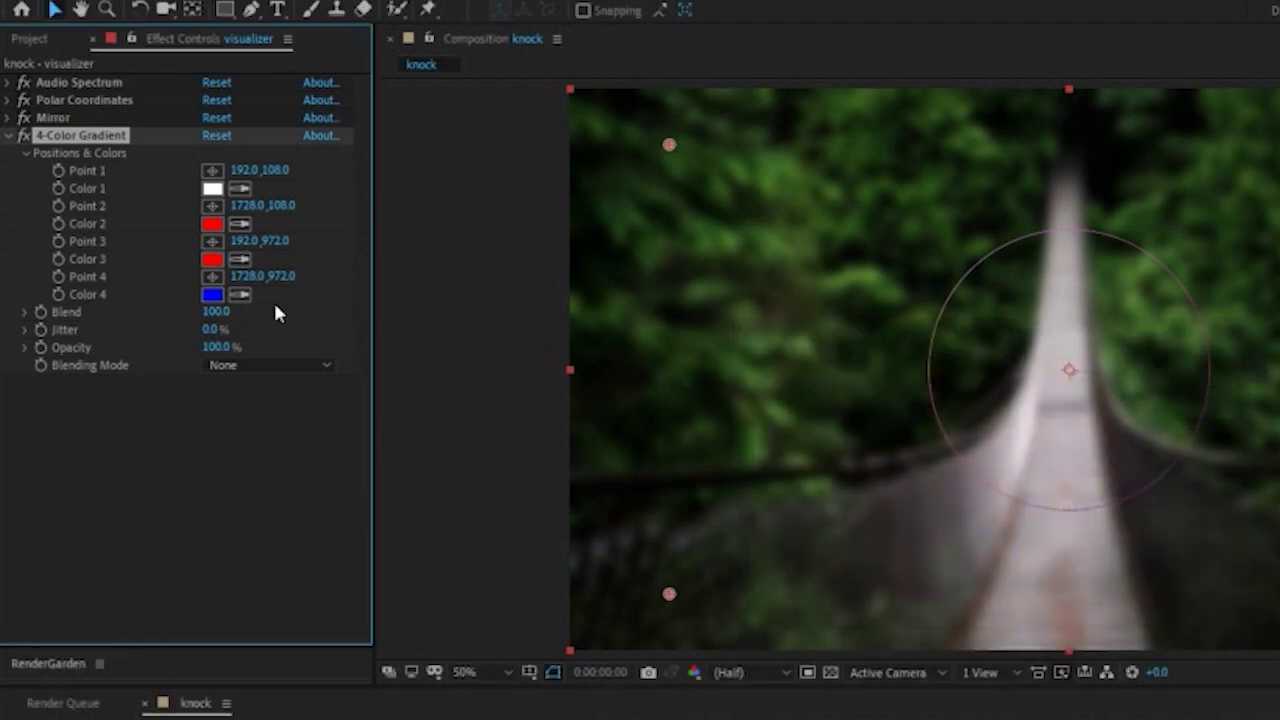
left_click(212, 294)
left_click(760, 600)
left_click(1203, 375)
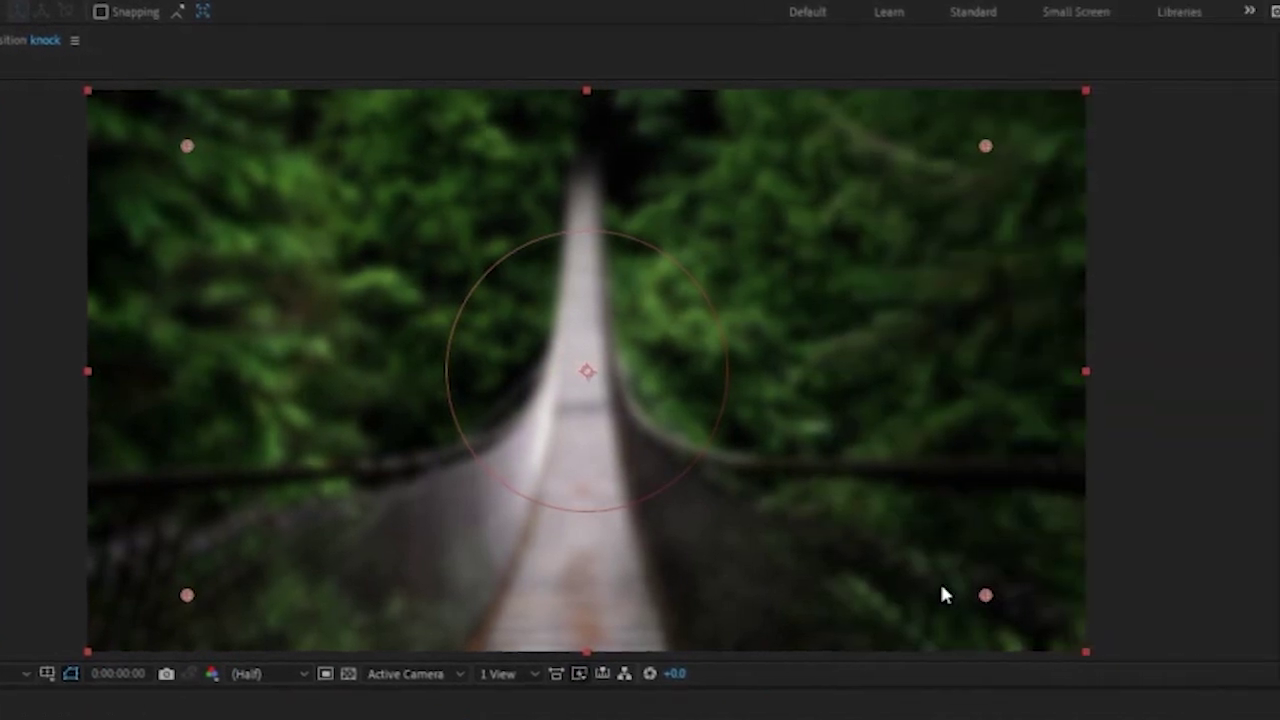
Move the four gradient points onto the circle at about (960, 270), (1224, 452), (700, 458) and (960, 812), and collapse the effect.
left_click_drag(186, 147, 590, 233)
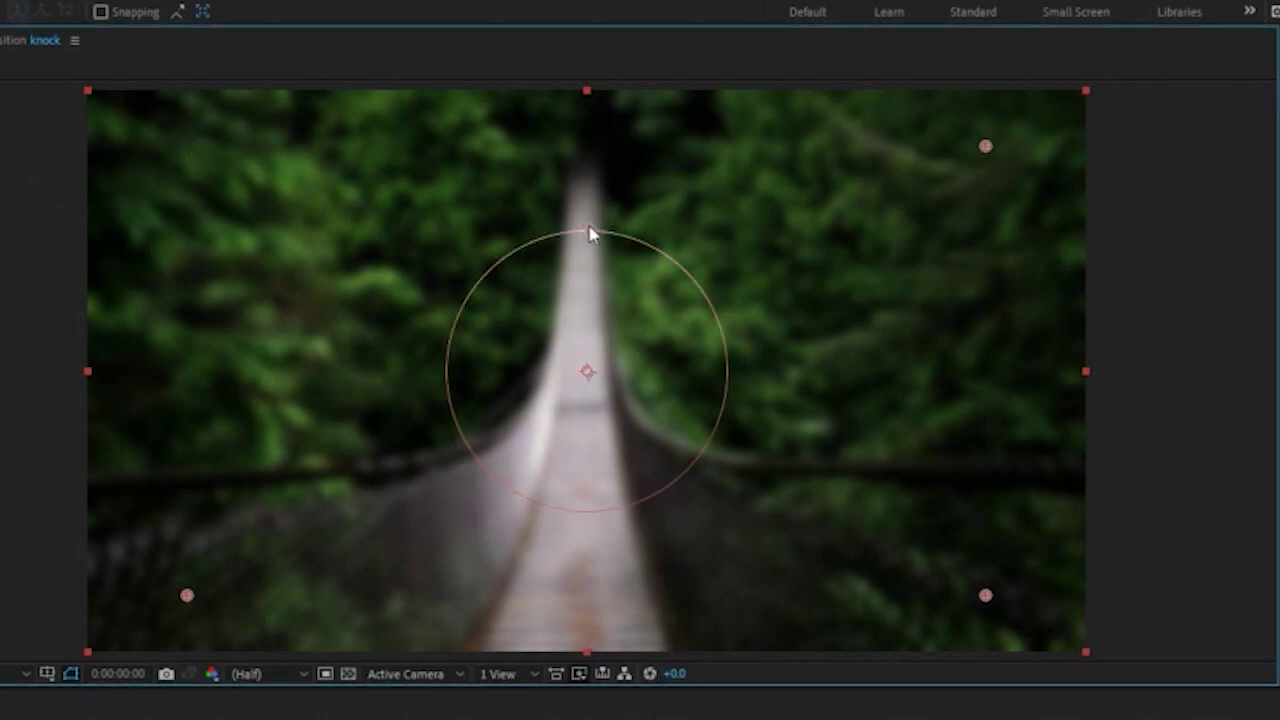
left_click_drag(986, 148, 723, 325)
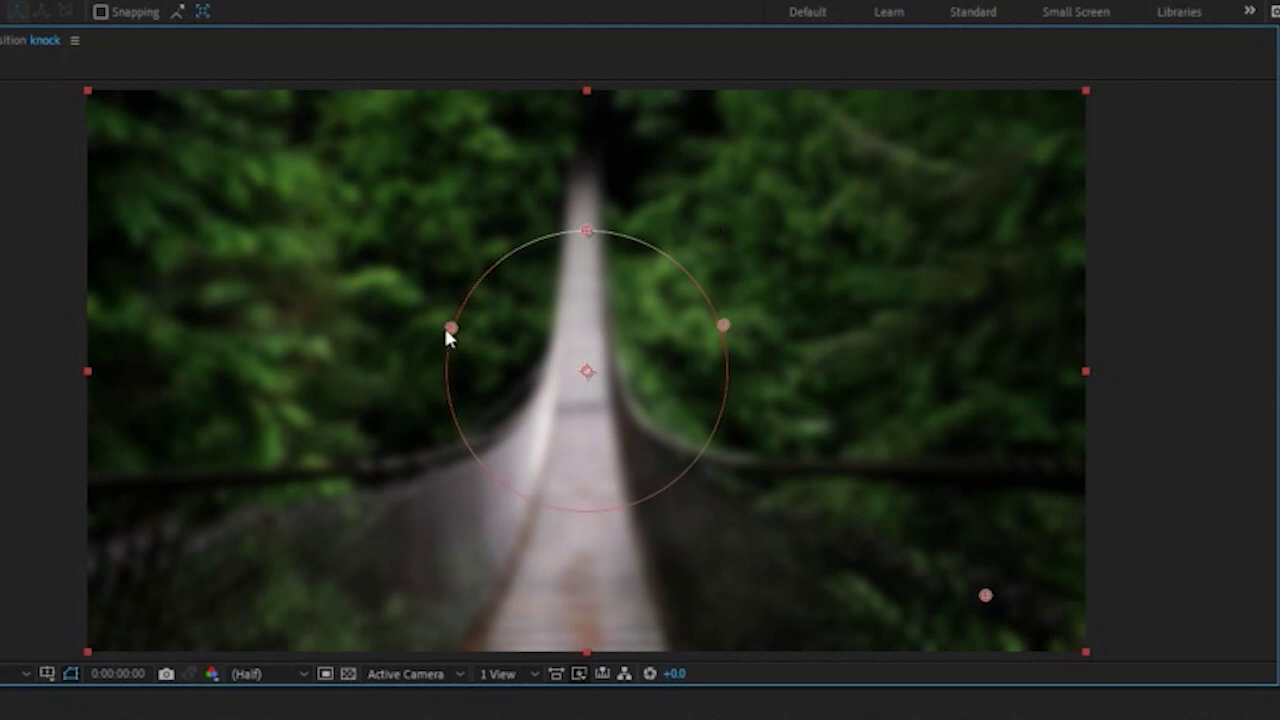
left_click_drag(986, 598, 588, 515)
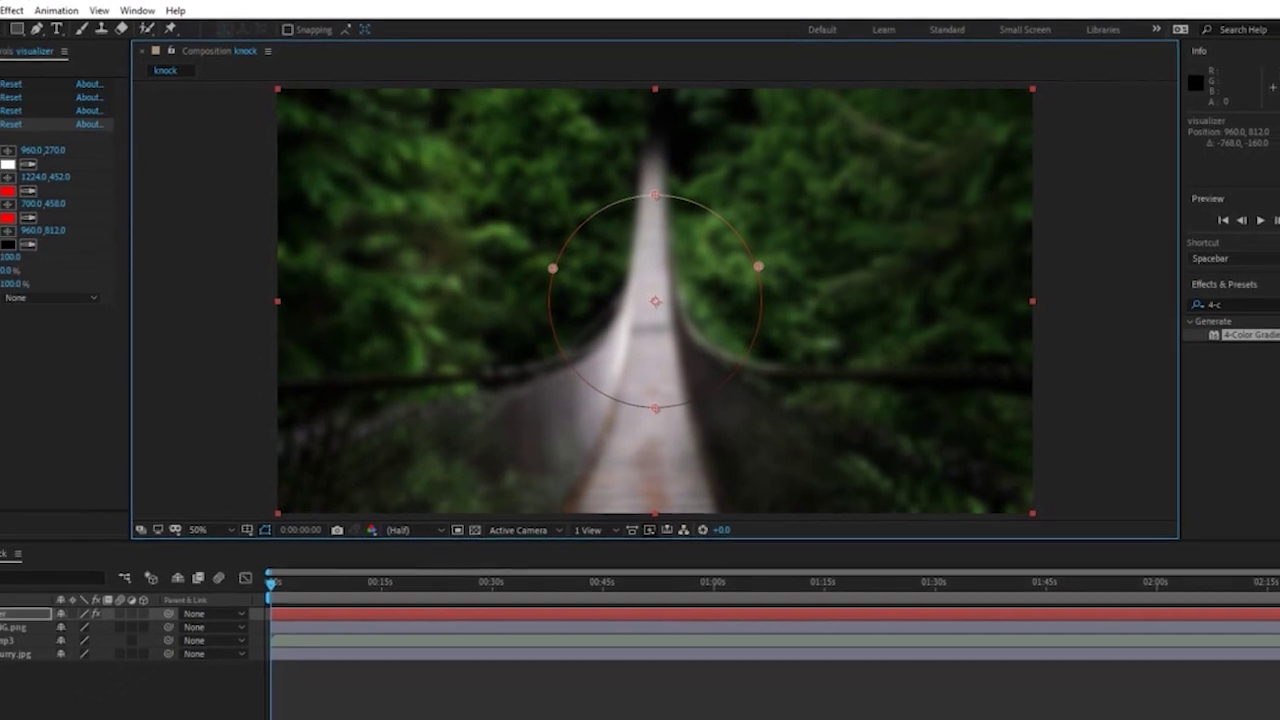
left_click(7, 118)
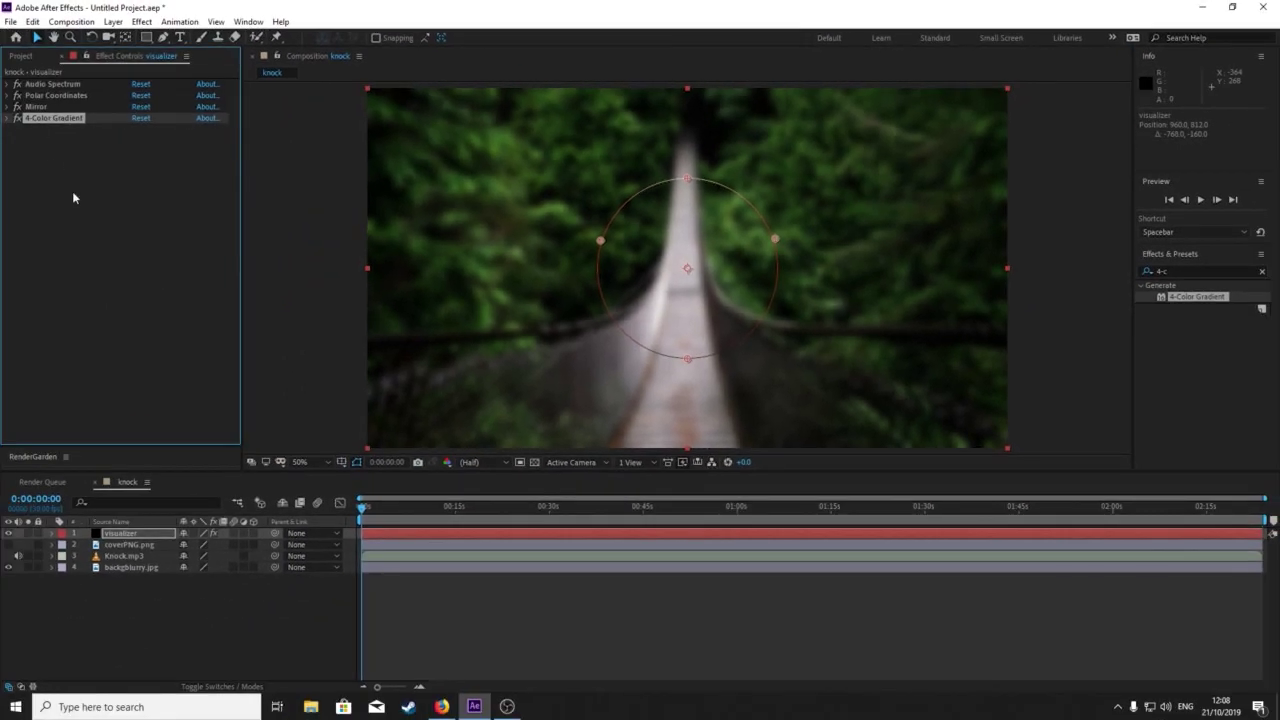
At about 0:00:41:23, make the coverPNG.png layer visible and move it above the visualizer layer.
left_click(72, 198)
left_click_drag(358, 507, 622, 480)
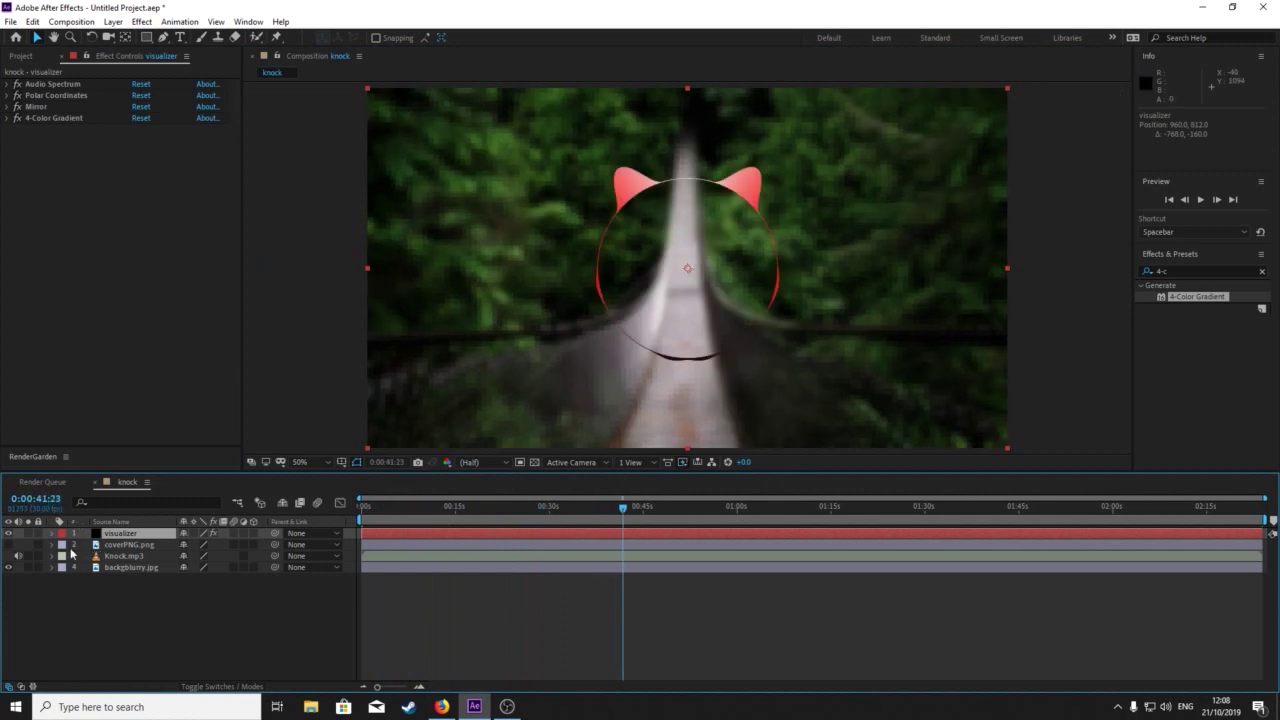
left_click(8, 545)
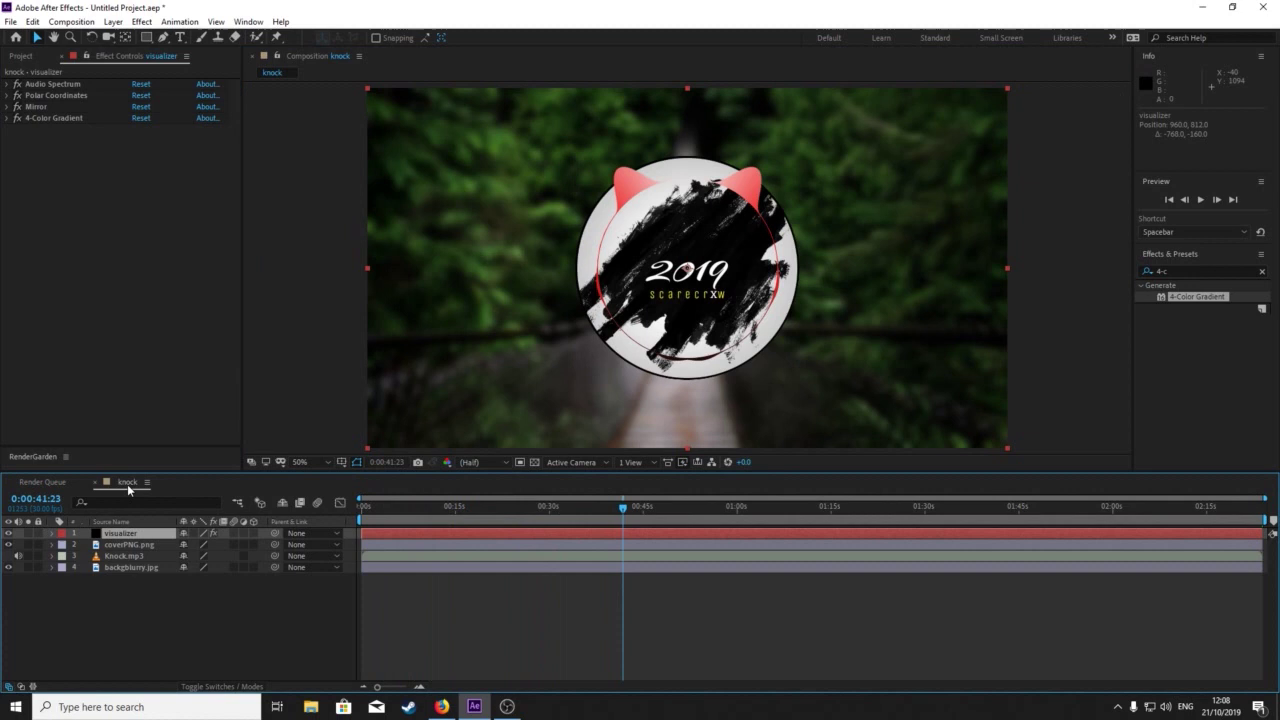
left_click_drag(128, 549, 122, 528)
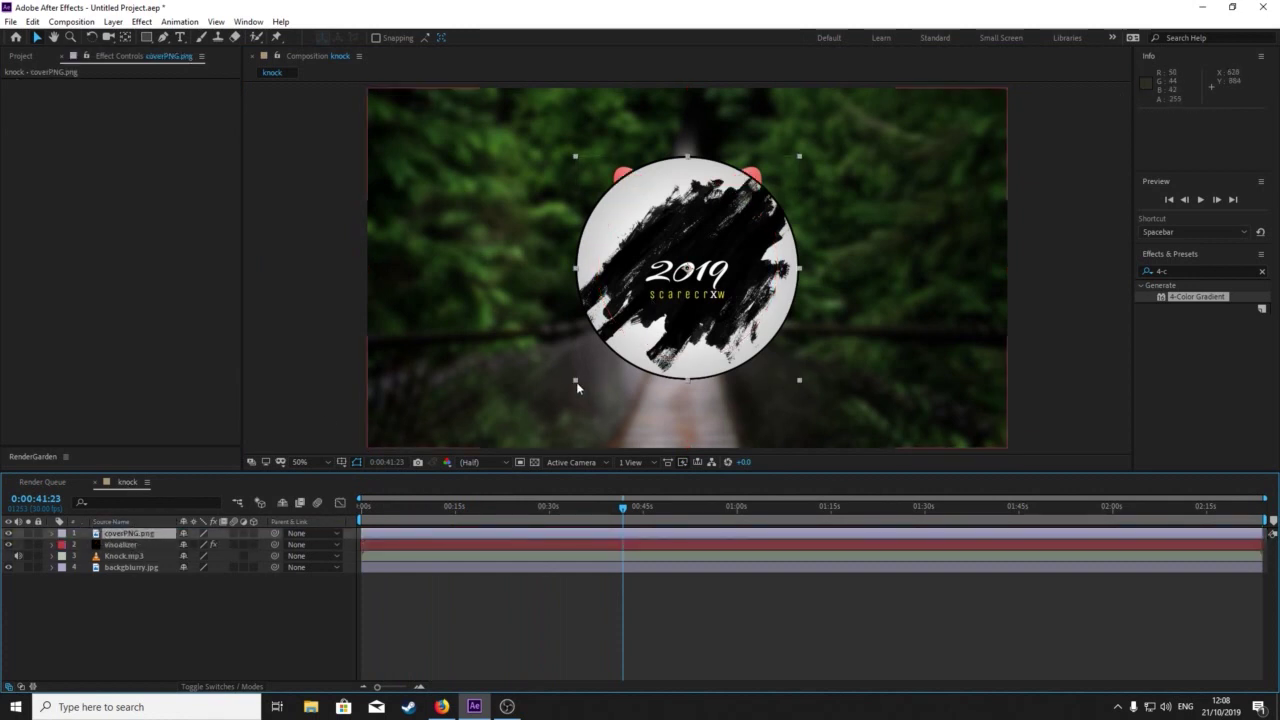
Scale the cover image down to about 79% so it fits inside the visualizer circle.
left_click_drag(577, 381, 590, 358)
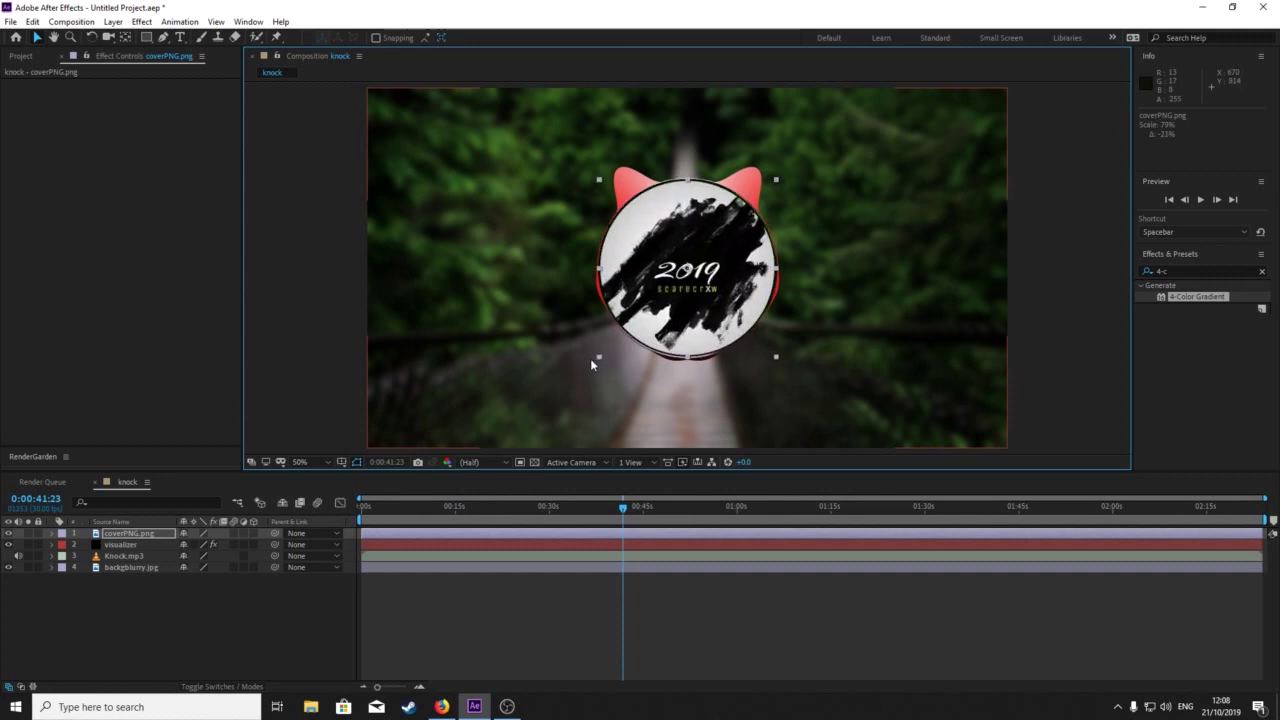
scroll(710, 213, "up", 1)
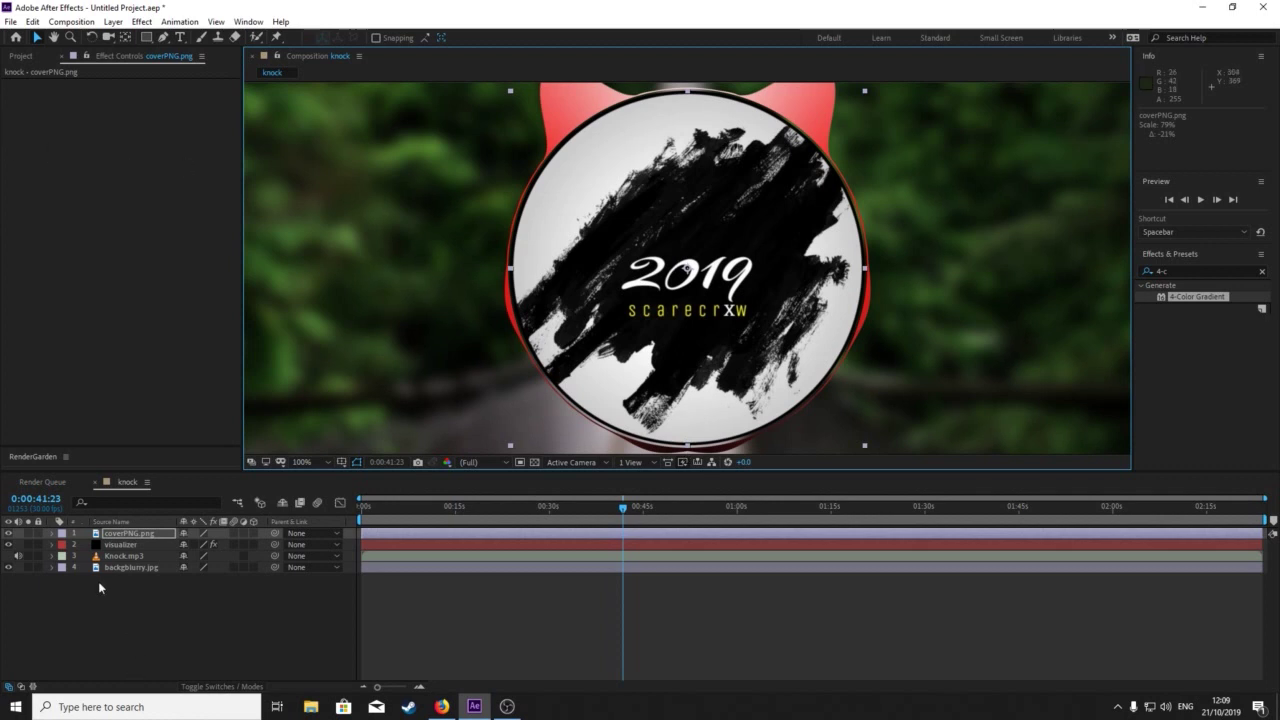
Set the coverPNG.png layer's position to X 962 and Y 542 pixels.
right_click(118, 537)
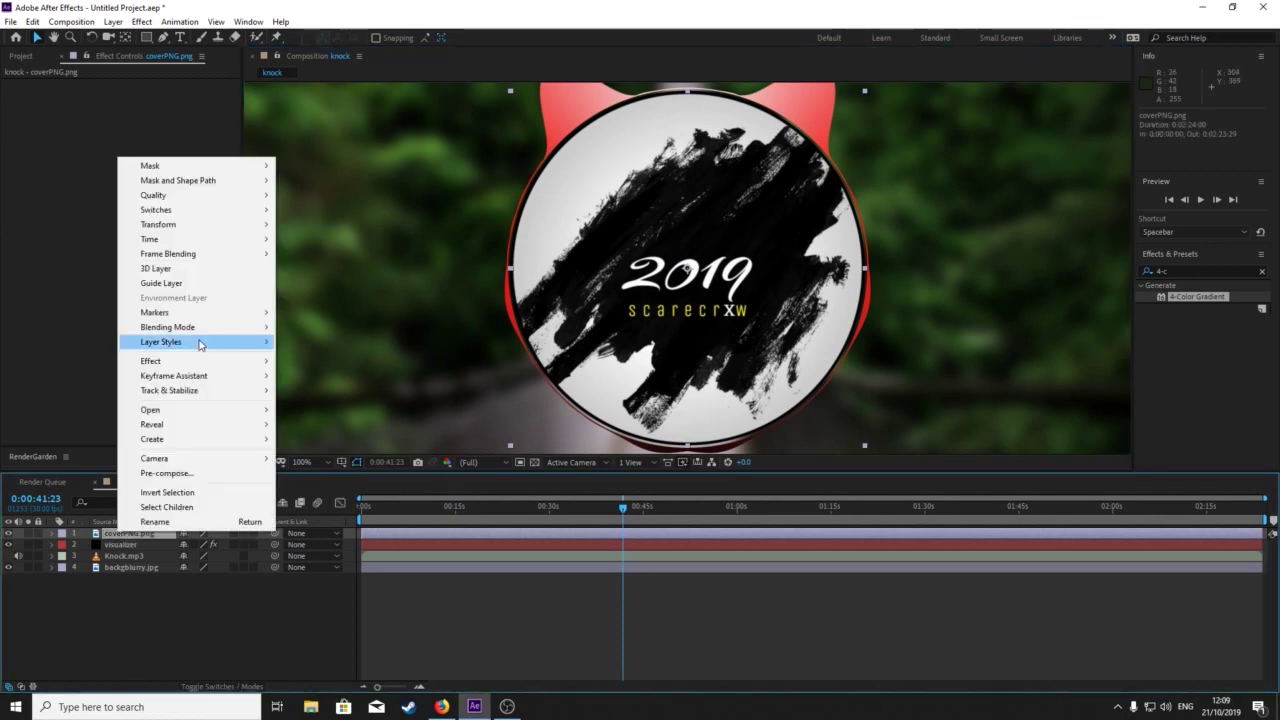
mouse_move(205, 226)
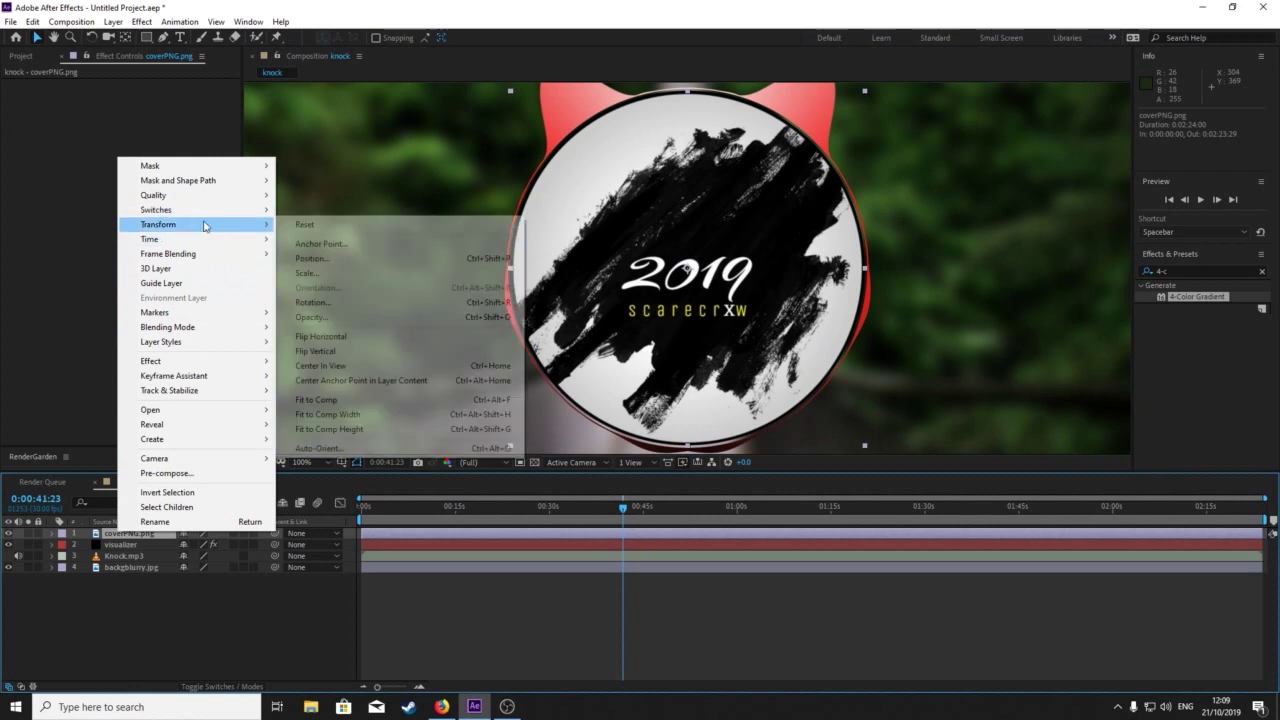
left_click(310, 254)
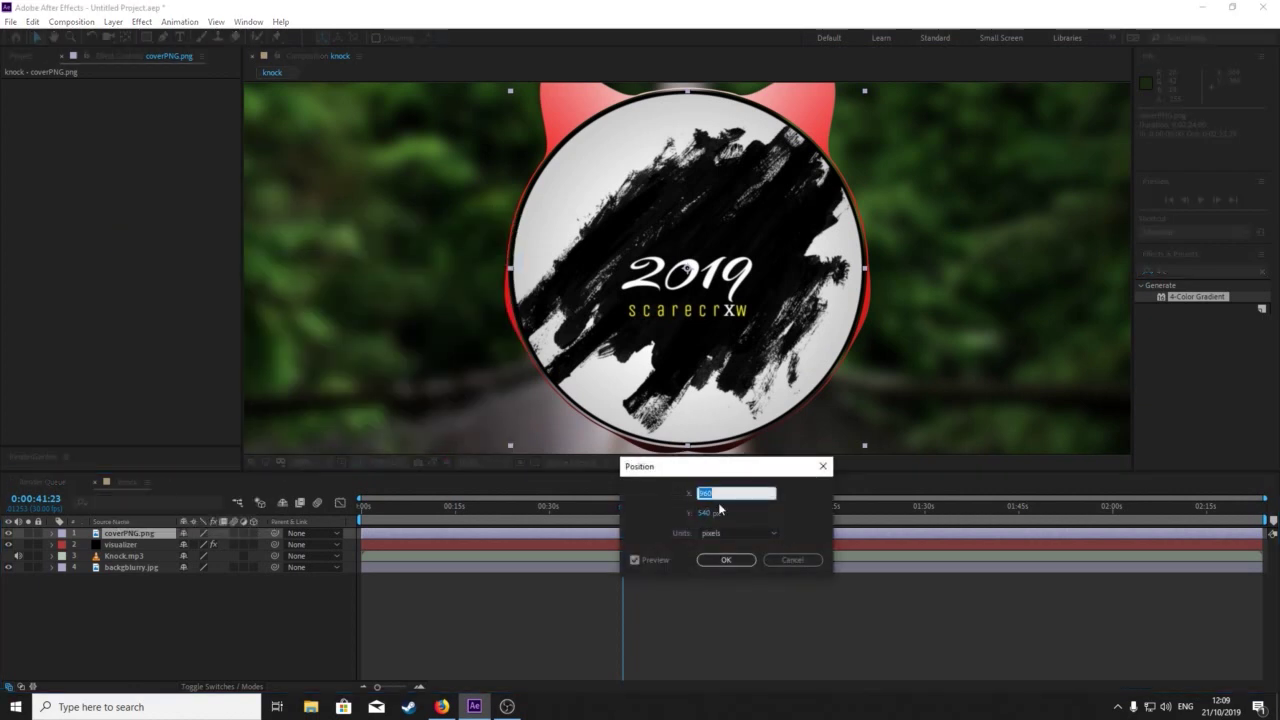
left_click_drag(708, 513, 716, 523)
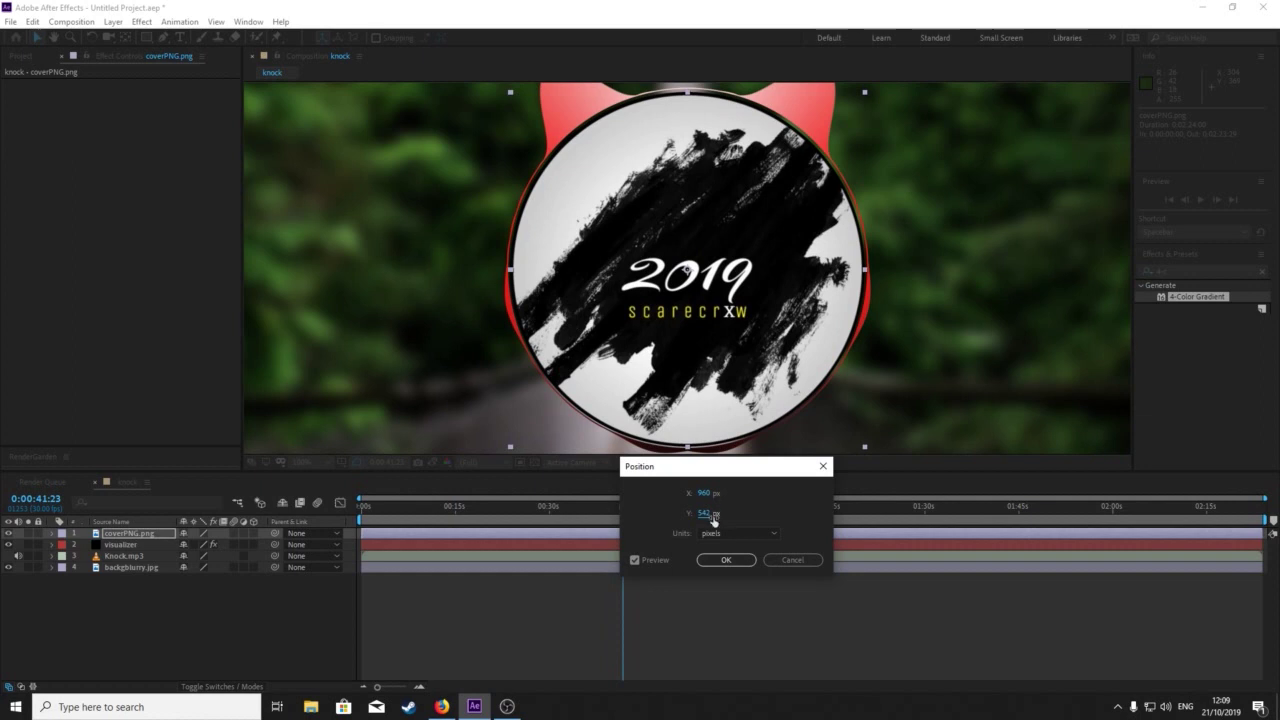
left_click_drag(704, 496, 712, 507)
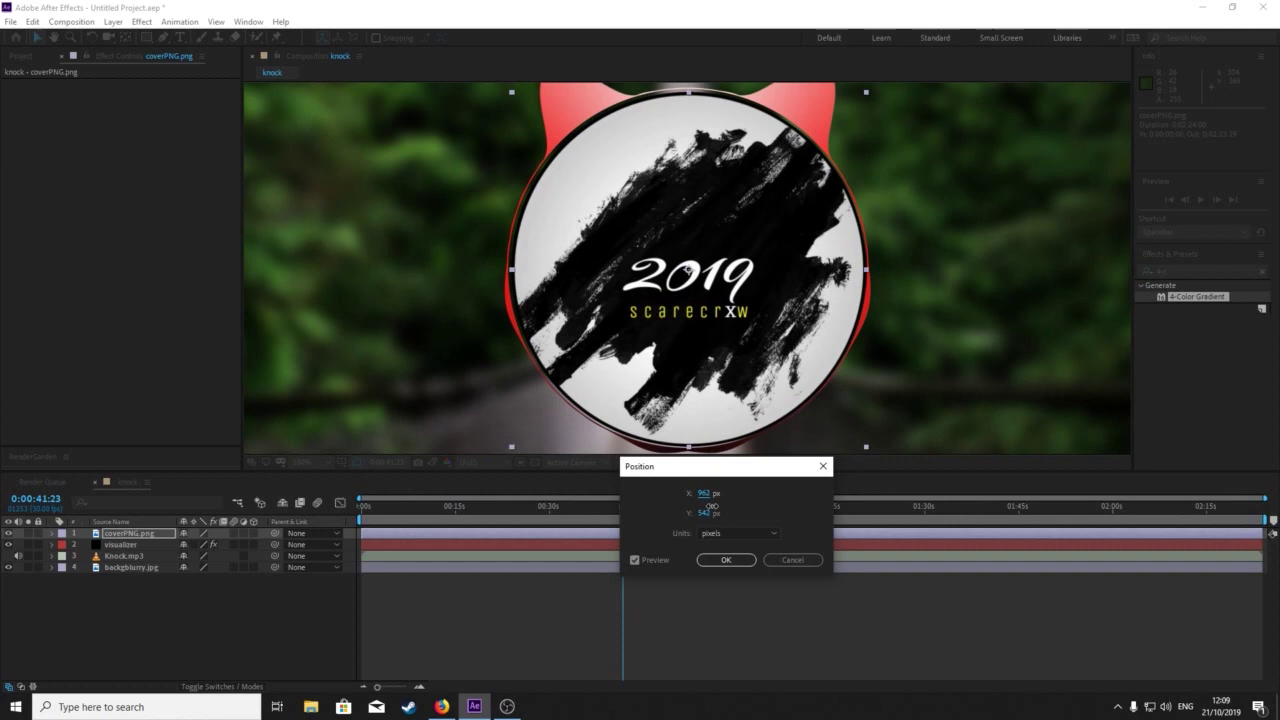
left_click(726, 560)
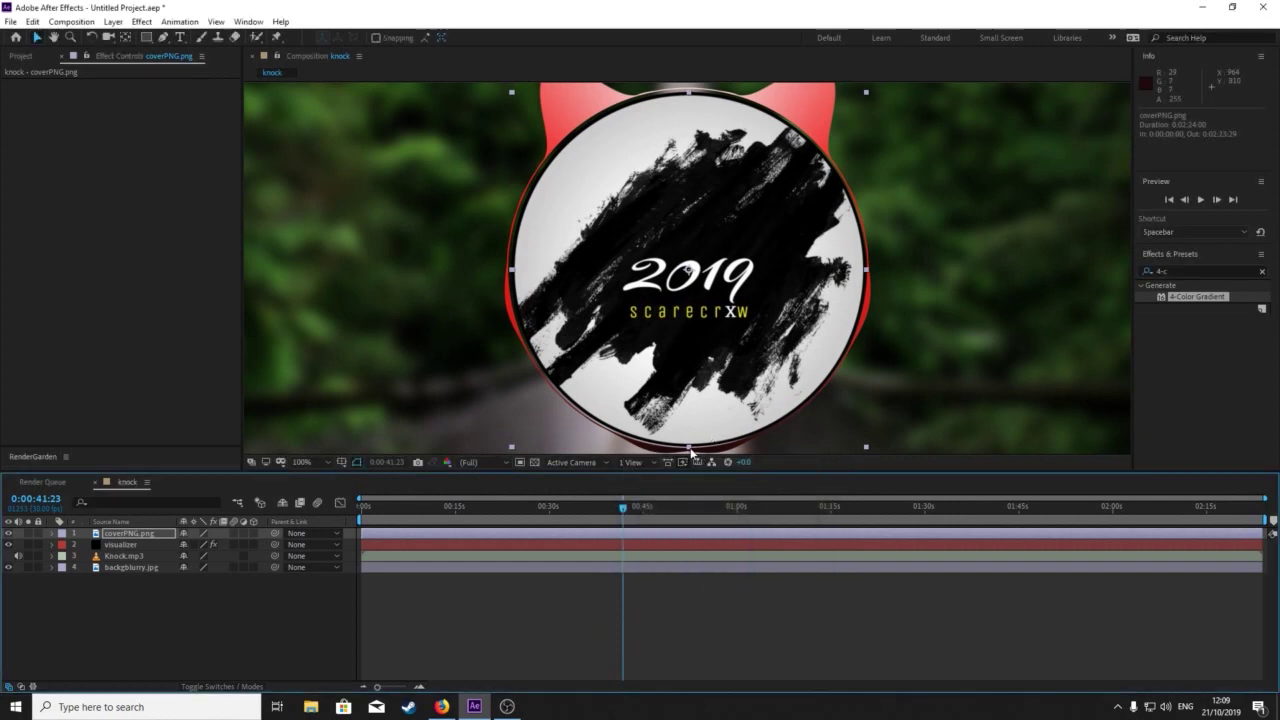
Stretch the cover image vertically to a height scale of 80%, keeping its width scale at 79%.
left_click_drag(690, 453, 692, 456)
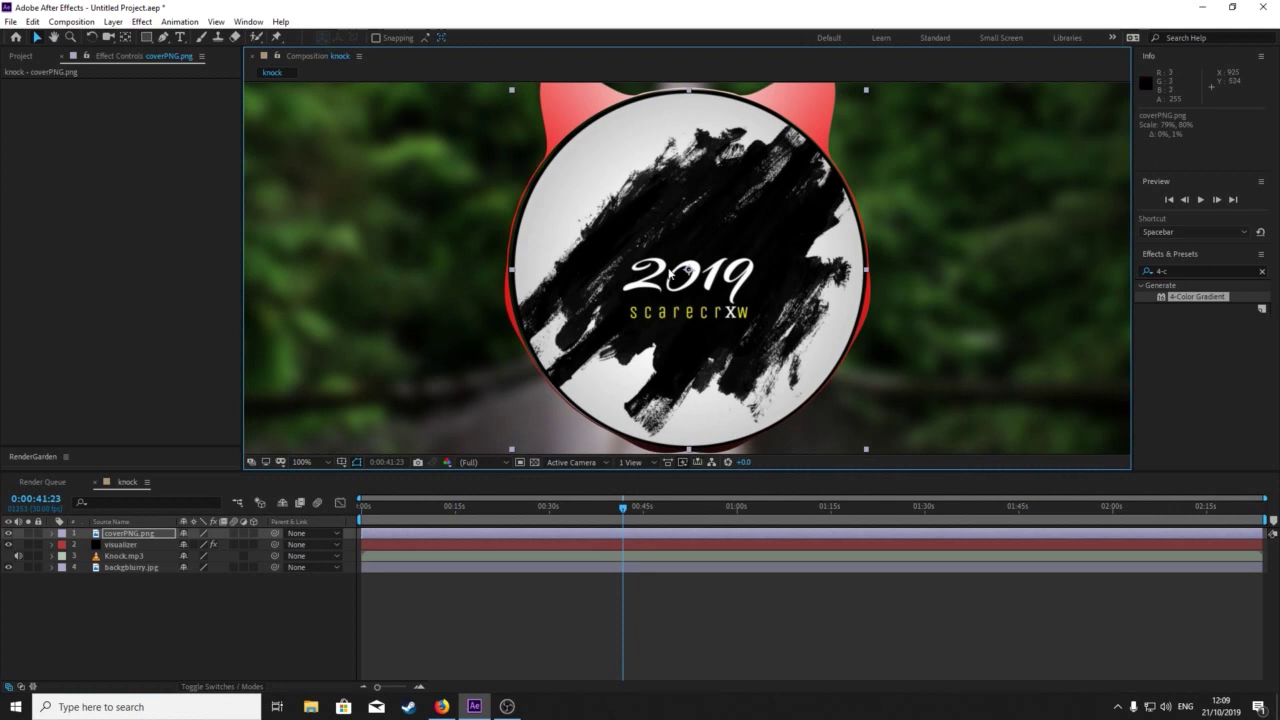
double_click(869, 266)
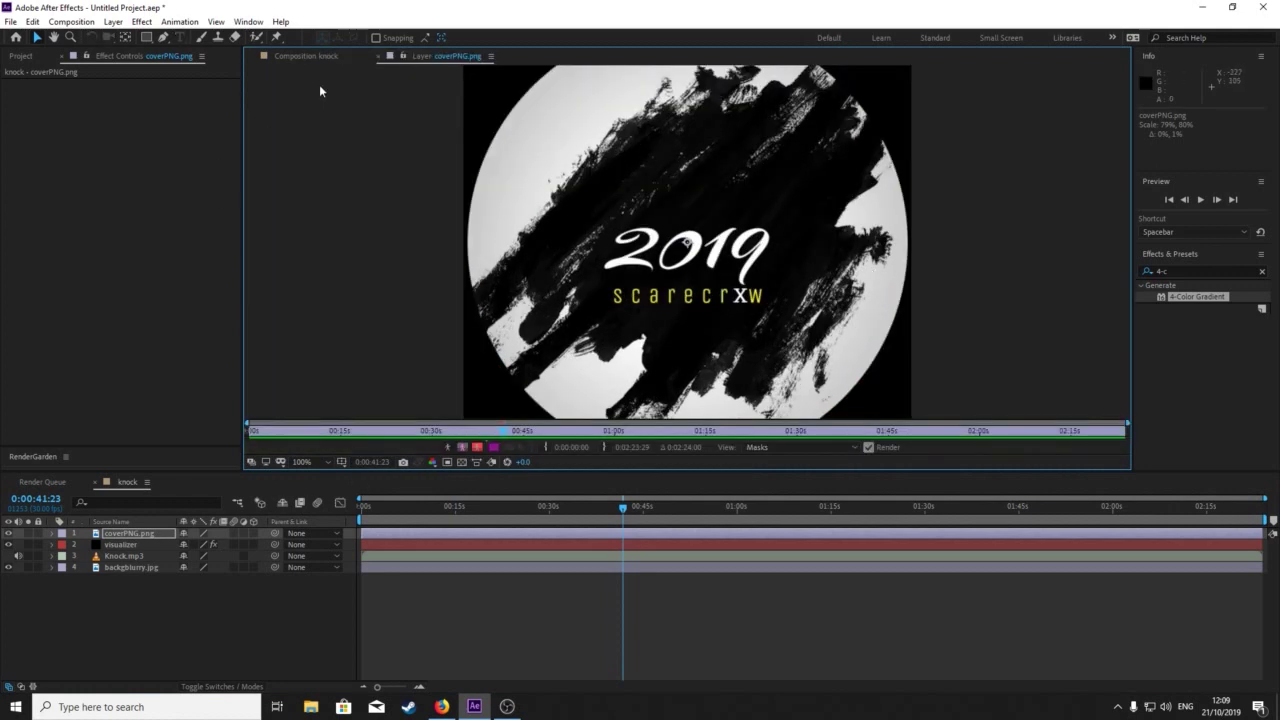
left_click(379, 58)
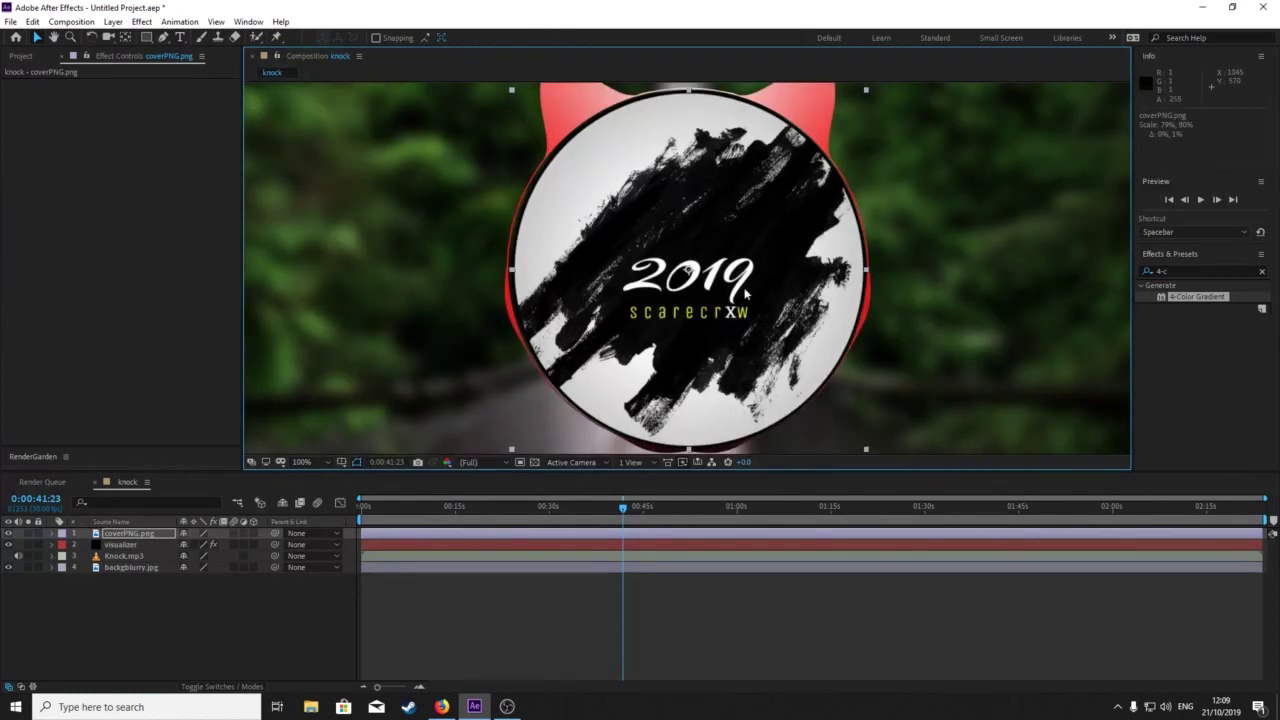
left_click_drag(514, 274, 512, 274)
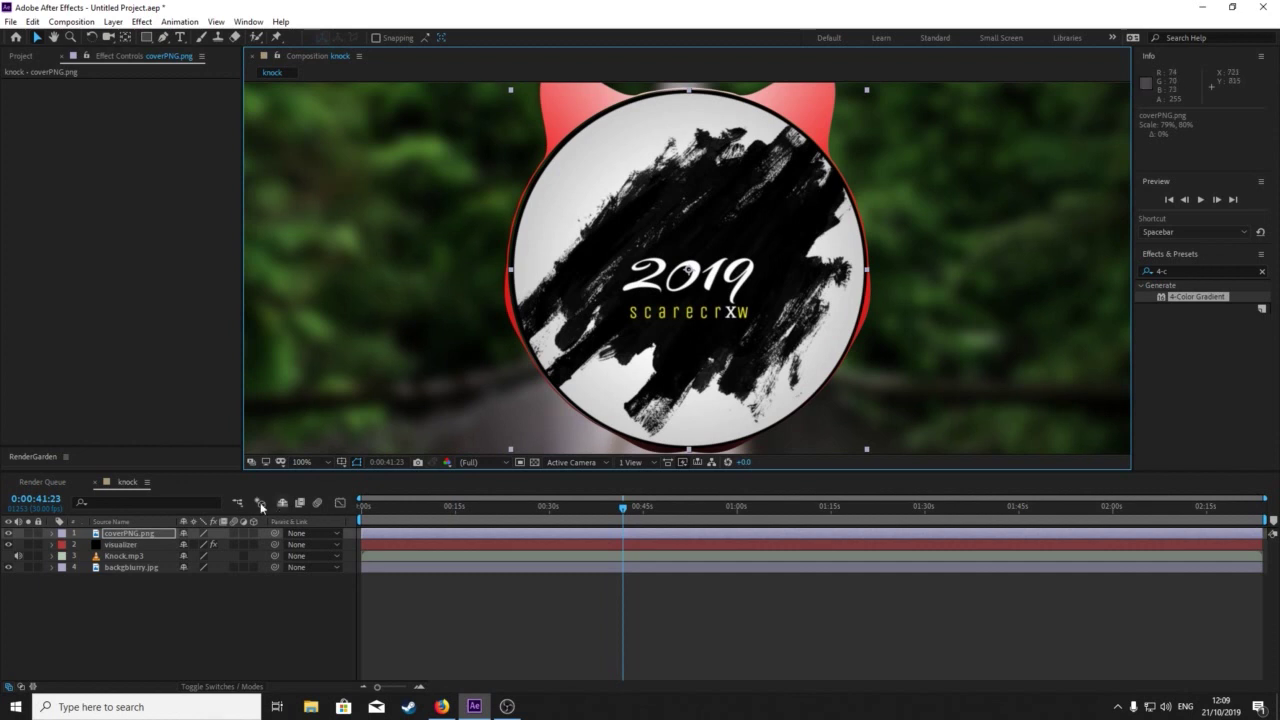
Set the vertical position of the coverPNG.png layer to 541.5 pixels.
right_click(118, 536)
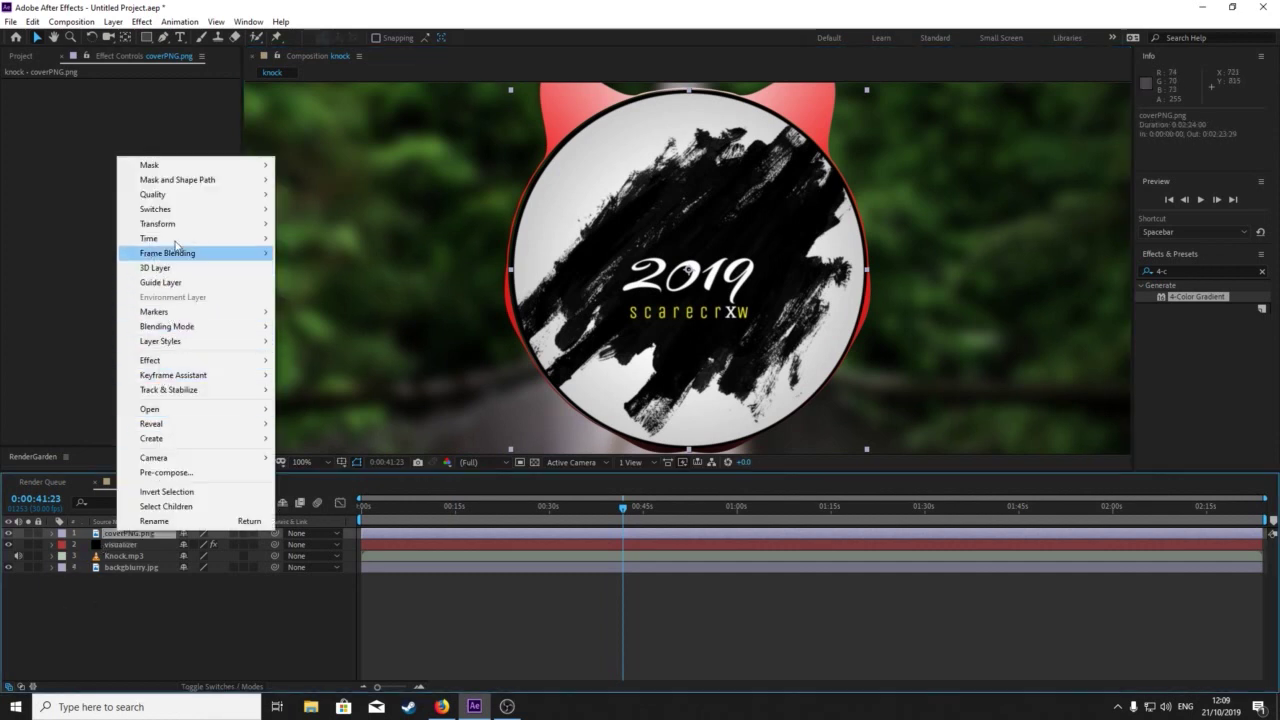
mouse_move(179, 232)
left_click(330, 255)
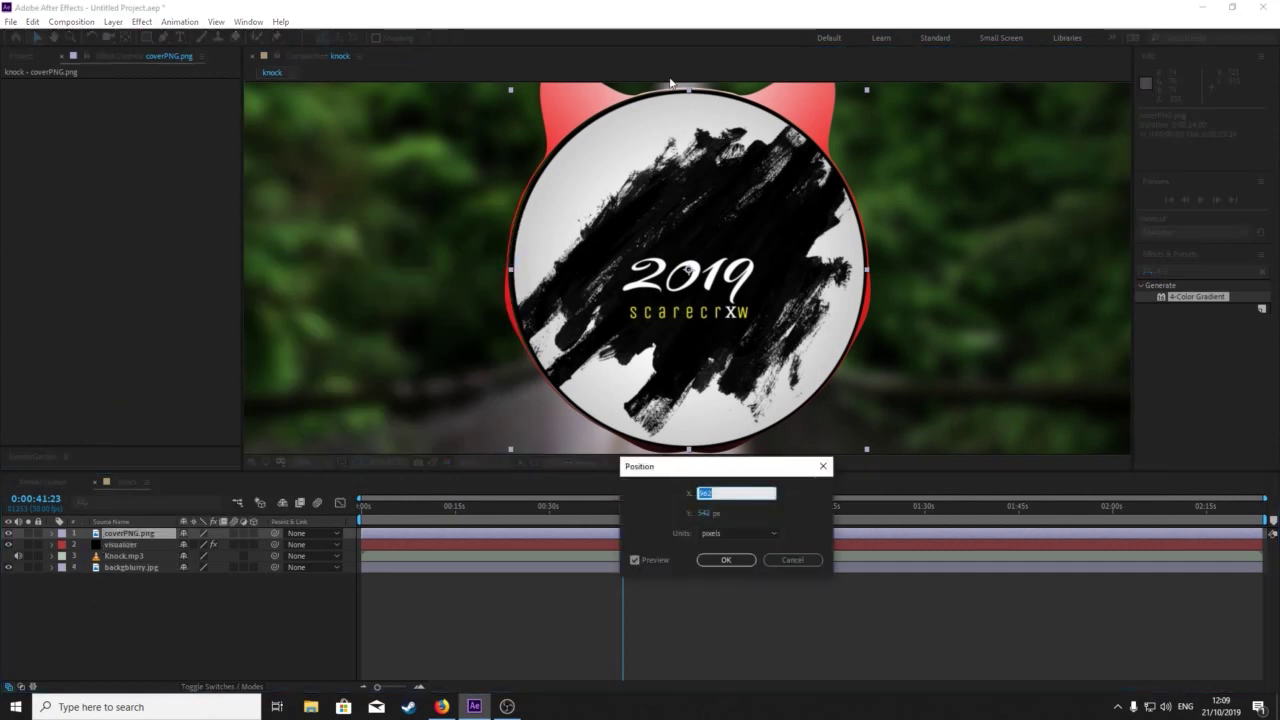
mouse_move(716, 520)
left_mouse_down()
mouse_move(705, 515)
mouse_move(706, 527)
left_mouse_up()
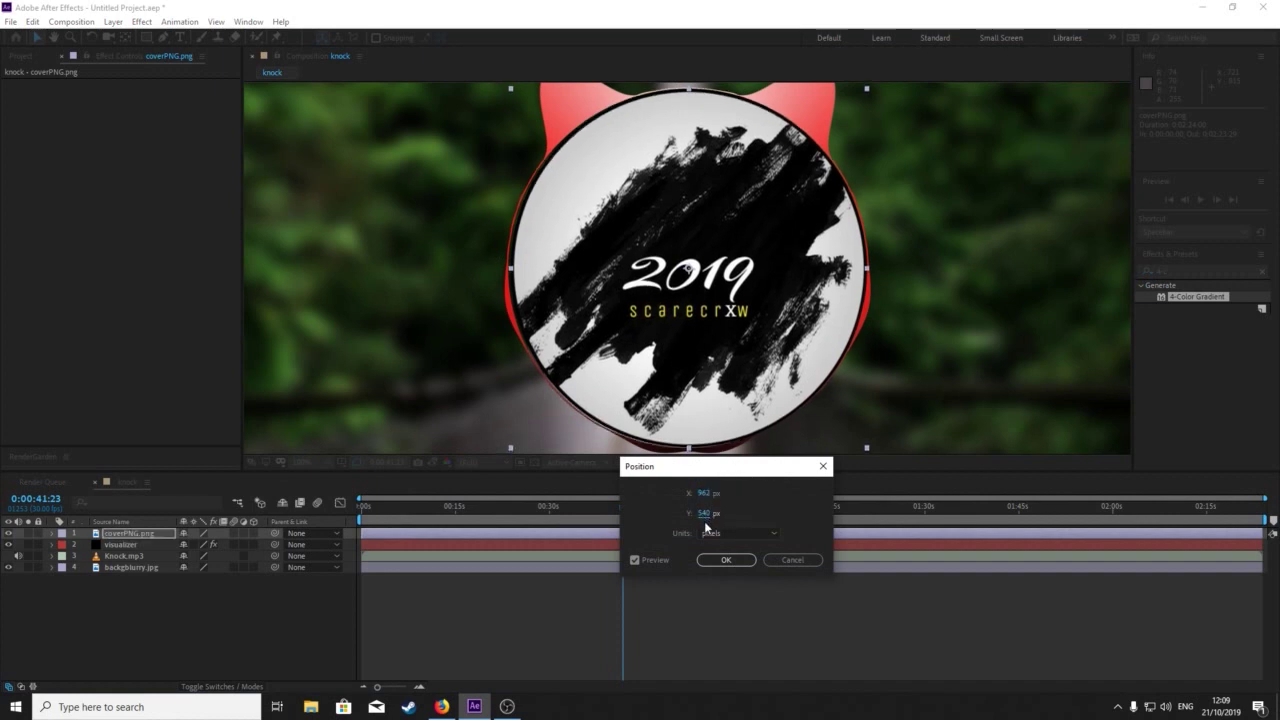
left_click(705, 515)
type("54")
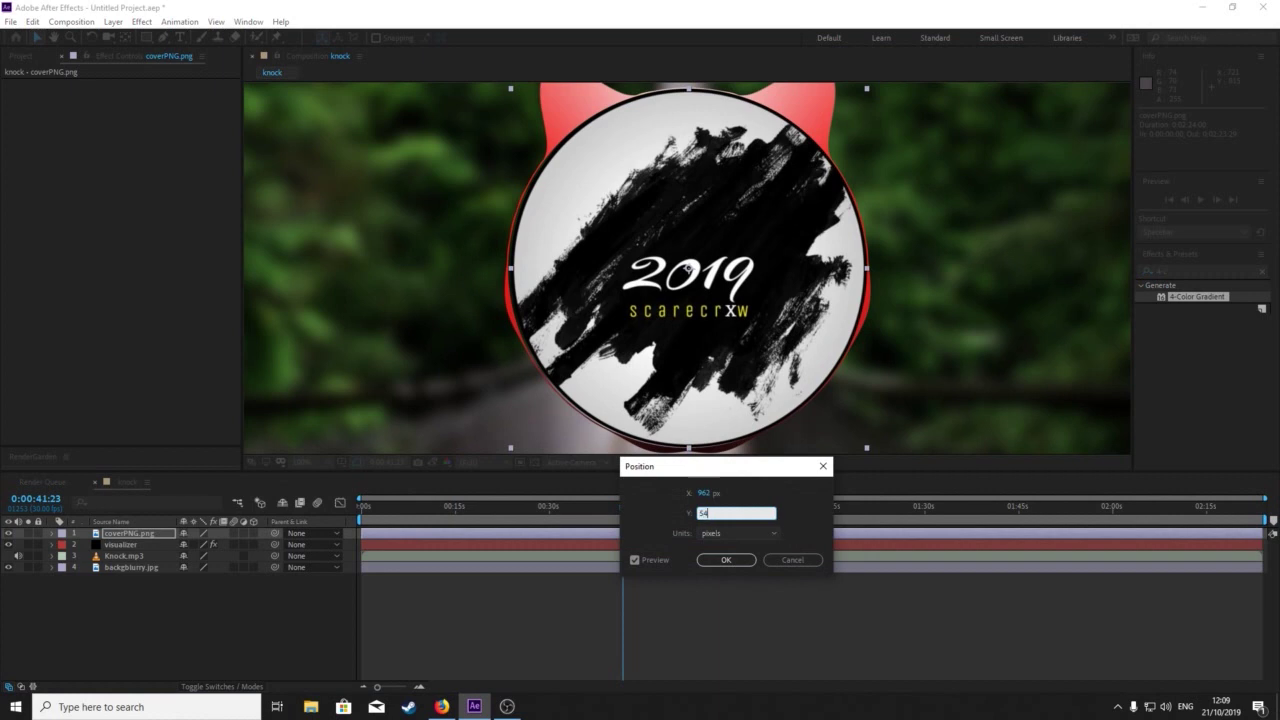
key("Return")
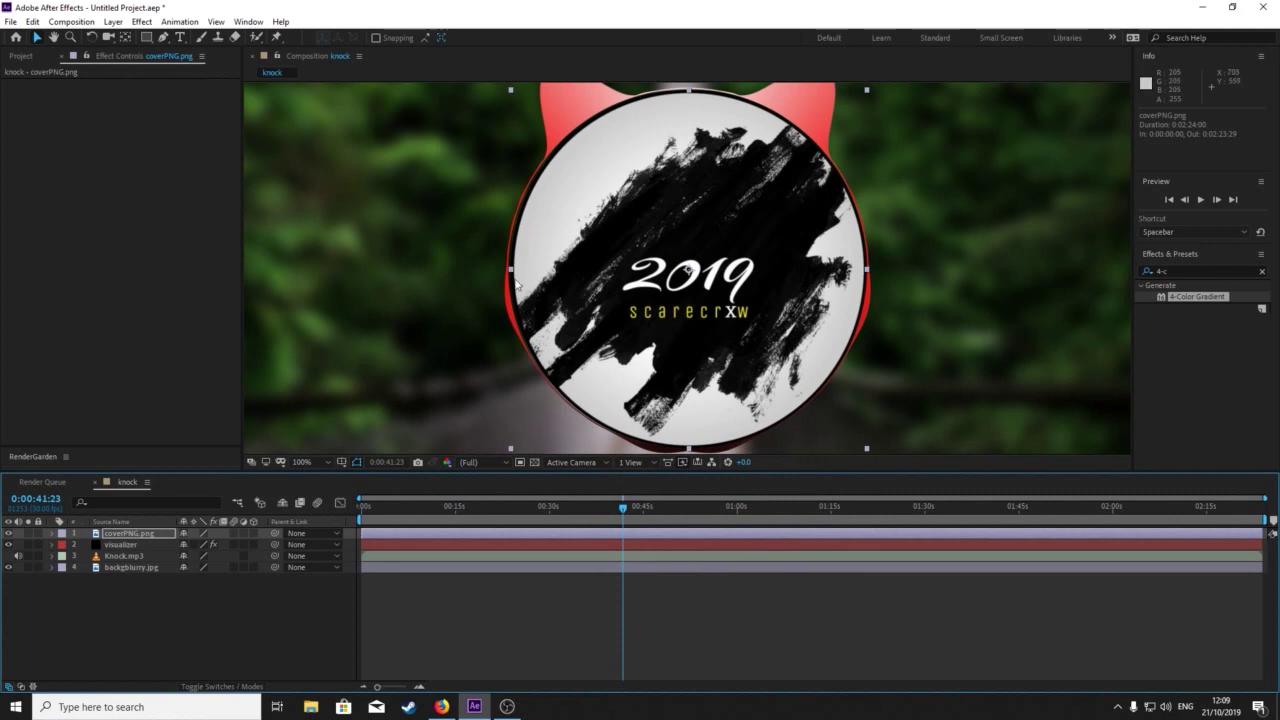
Shift the cover image horizontally to X 960, widen it to 80% scale, and deselect the layer.
left_click_drag(765, 287, 762, 287)
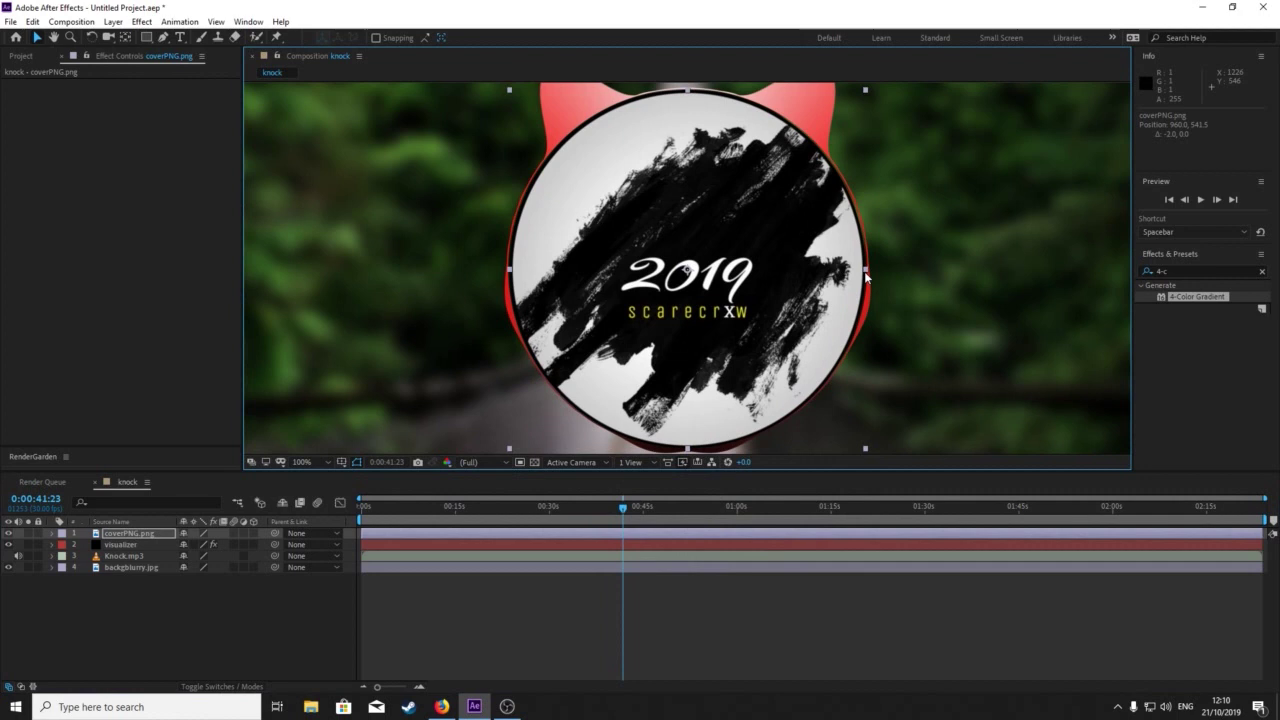
left_click_drag(866, 270, 868, 270)
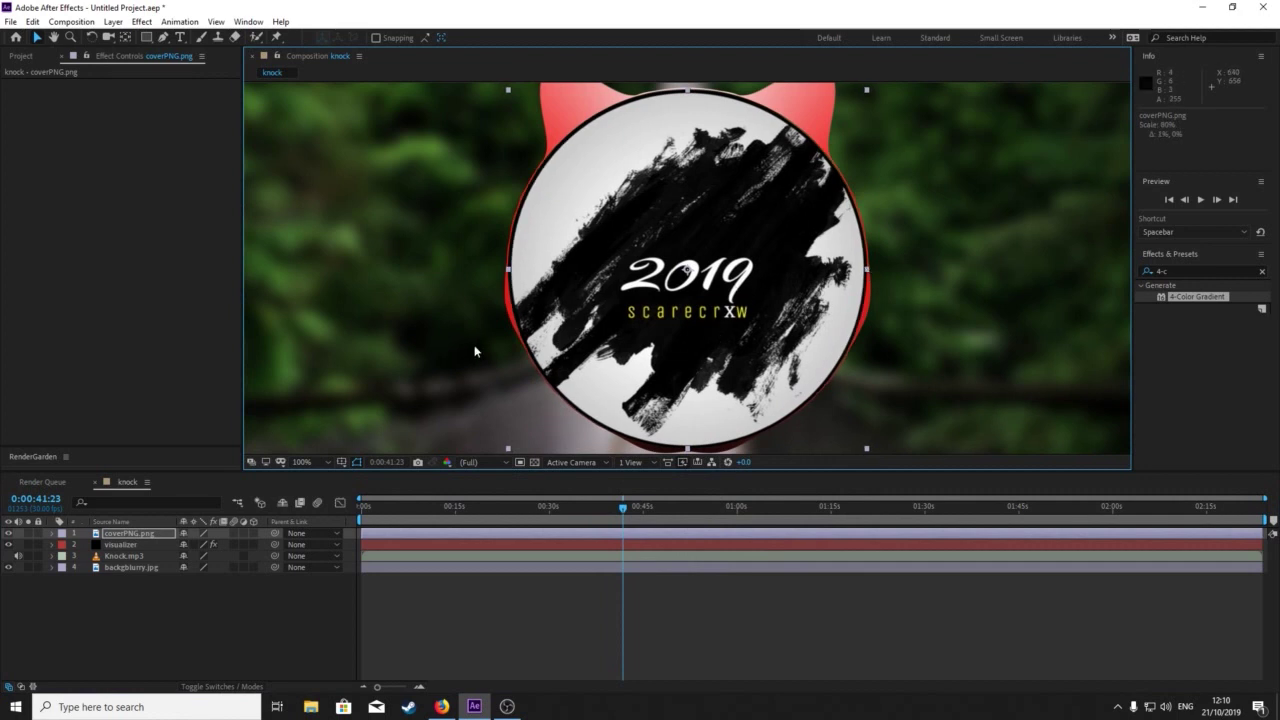
left_click(121, 596)
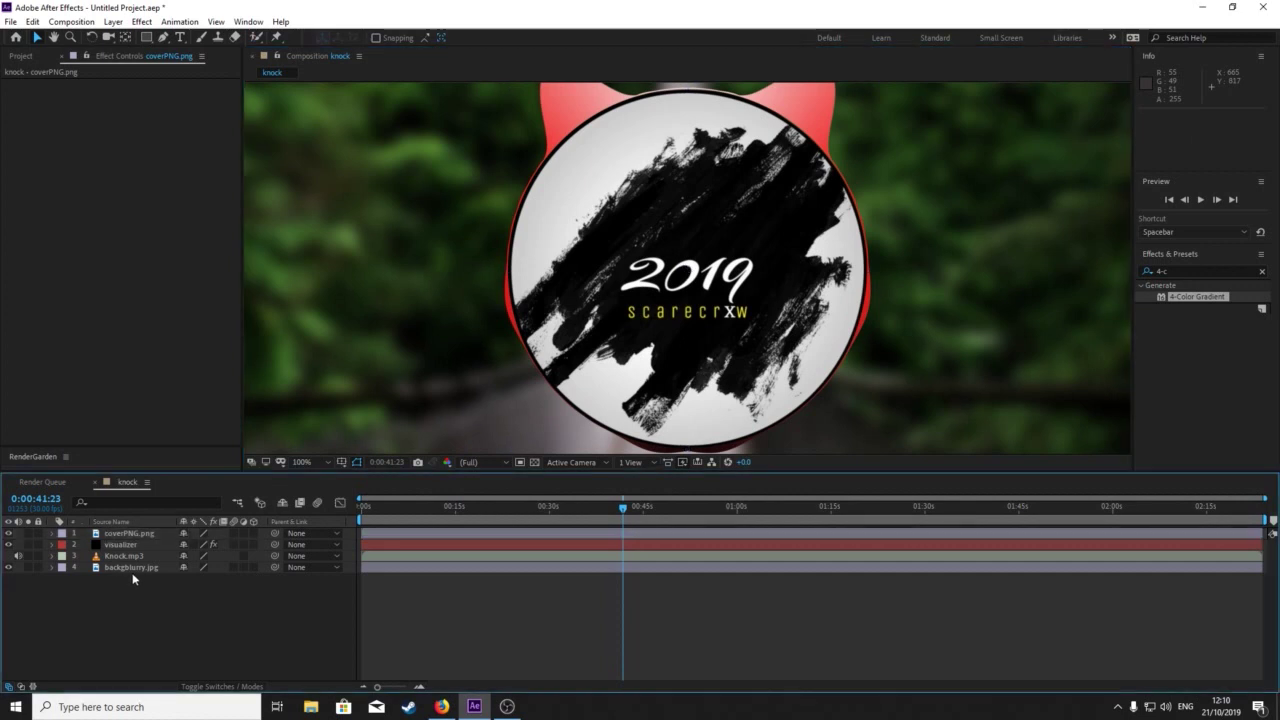
Duplicate the visualizer layer and give the upper copy a Pink label.
left_click(121, 545)
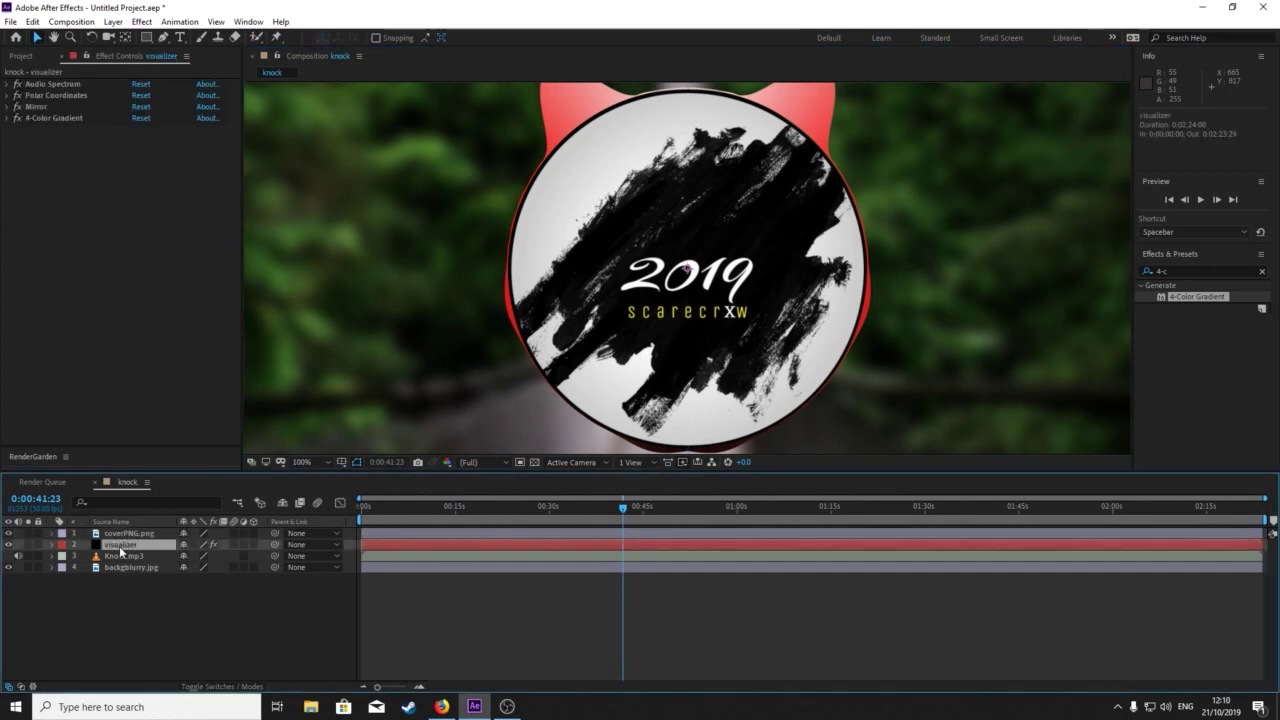
key("ctrl+d")
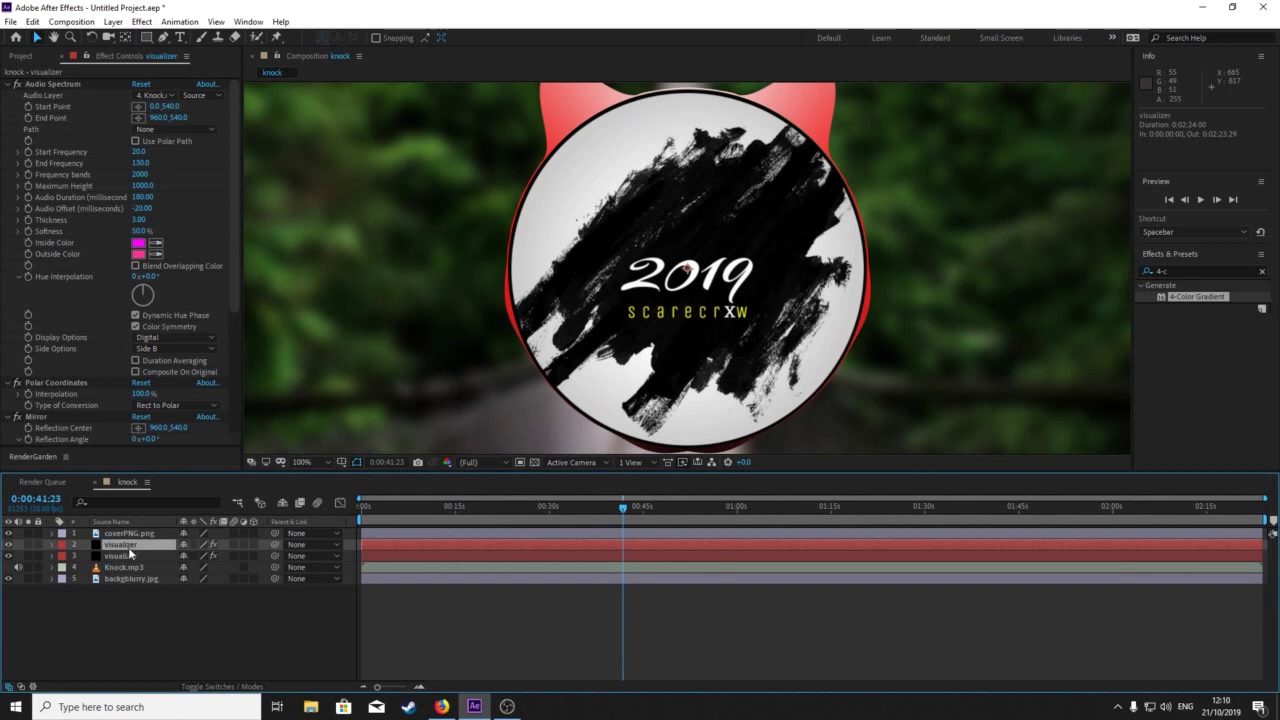
left_click_drag(160, 549, 157, 561)
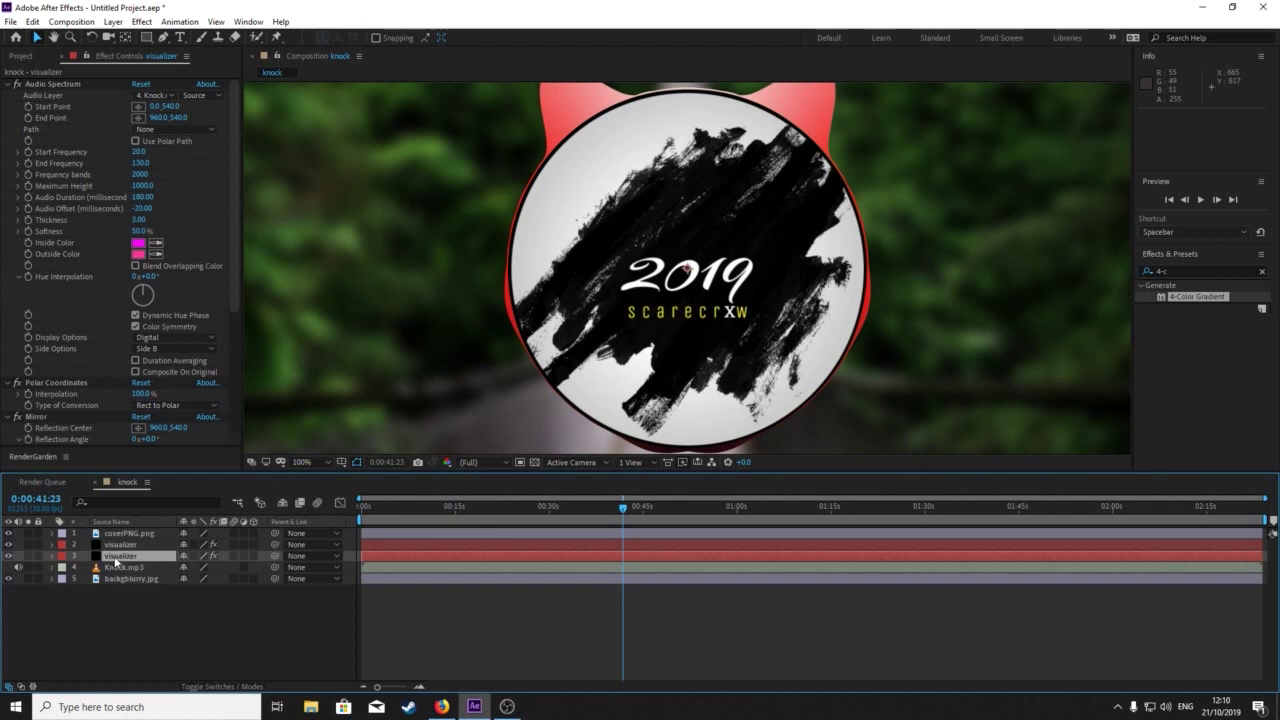
left_click(152, 545)
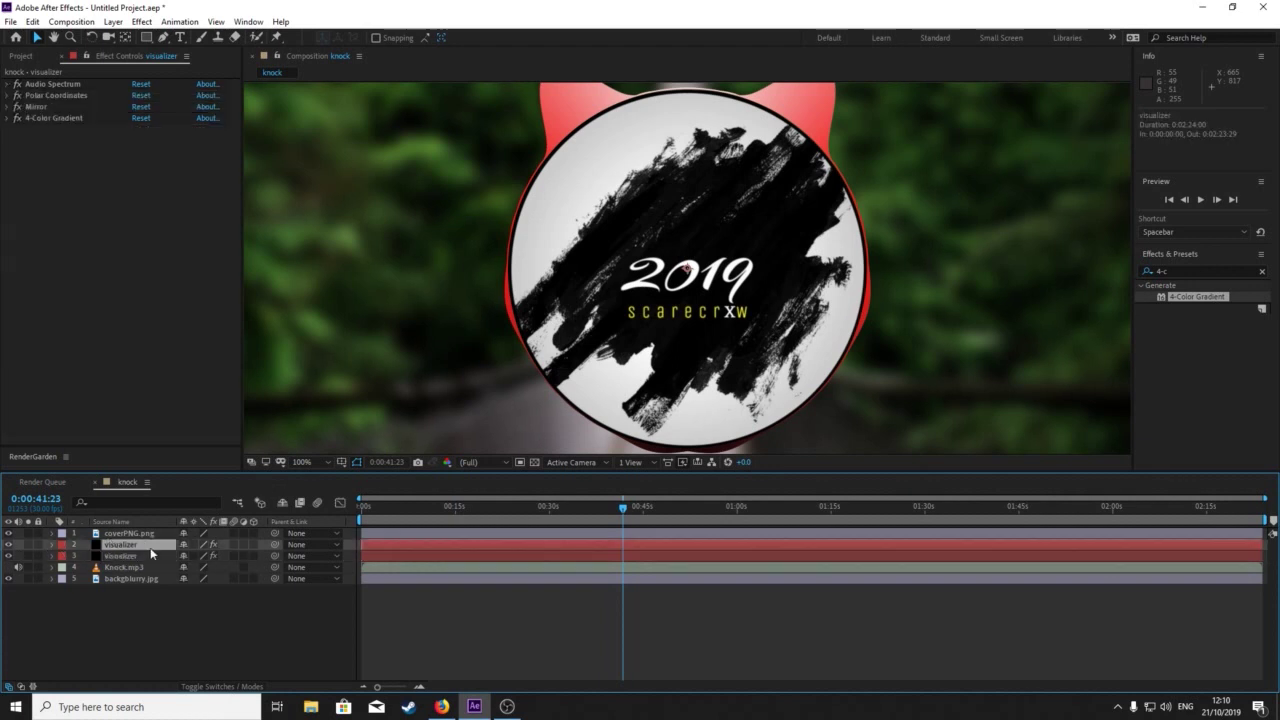
left_click(58, 545)
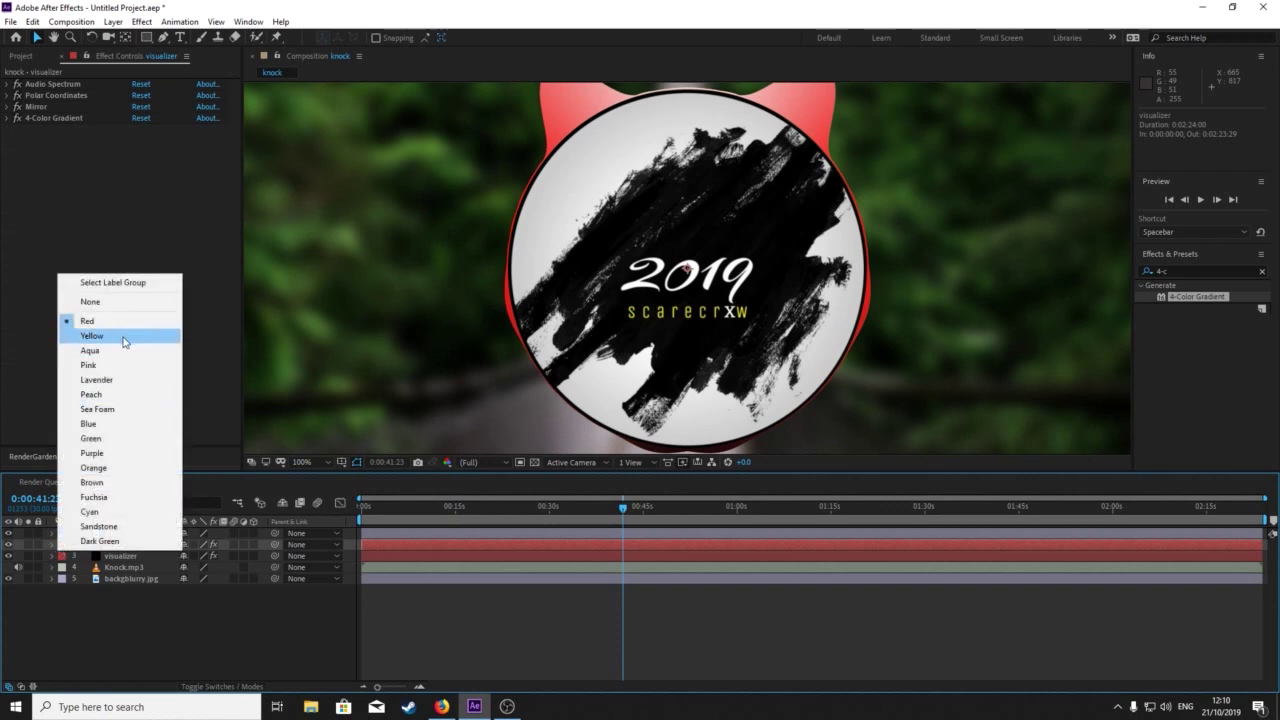
left_click(90, 364)
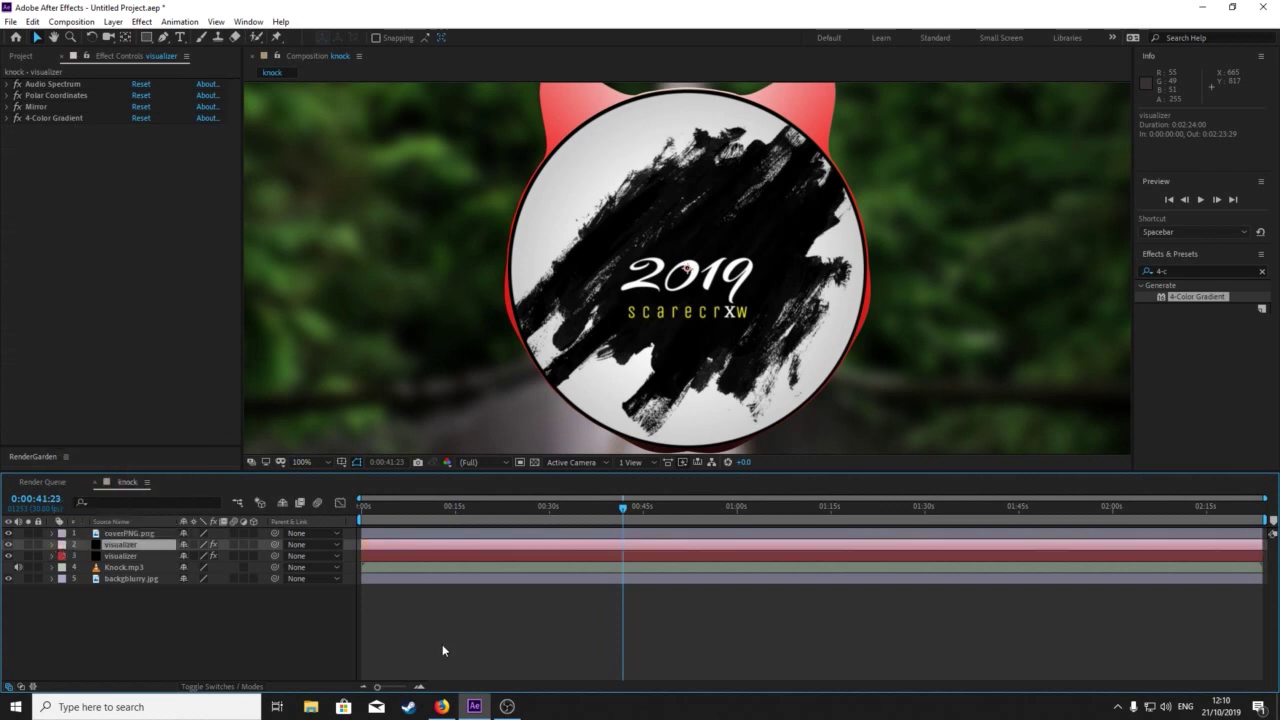
In the lower visualizer layer's Audio Spectrum, set Frequency bands to 100, Maximum Height to 1370 and Audio Duration to 140 milliseconds.
left_click(115, 557)
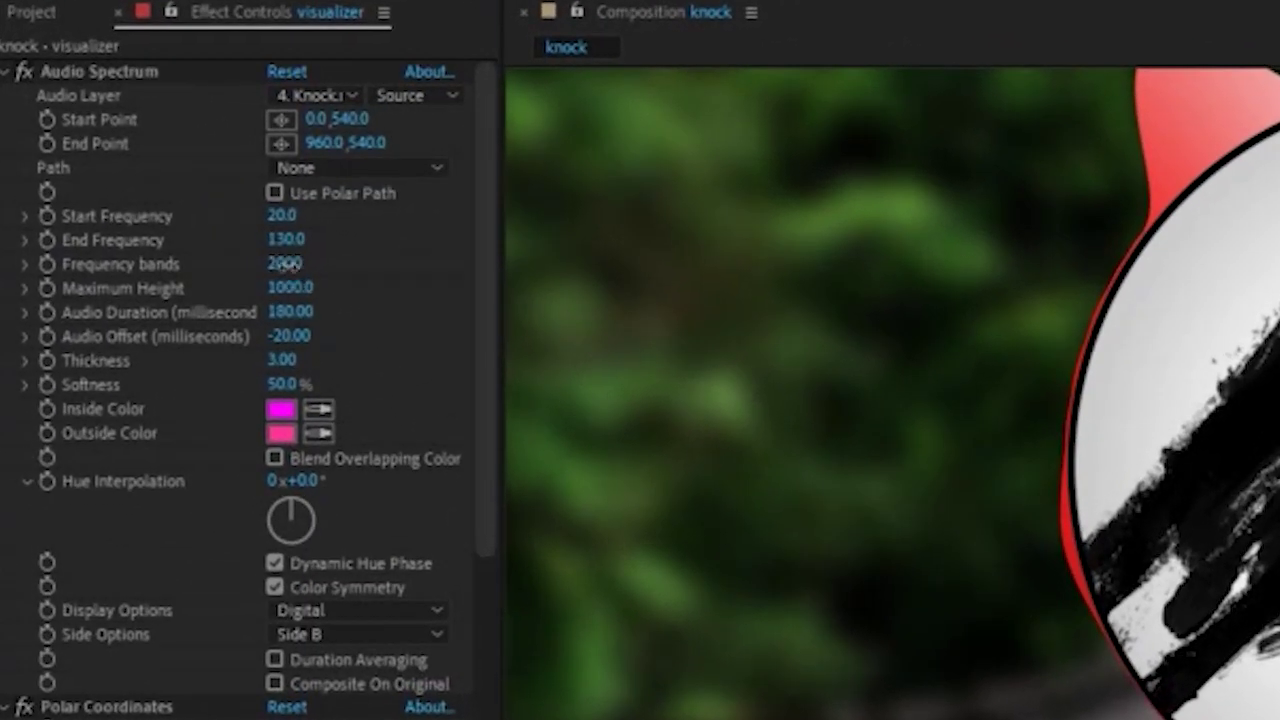
left_click(285, 263)
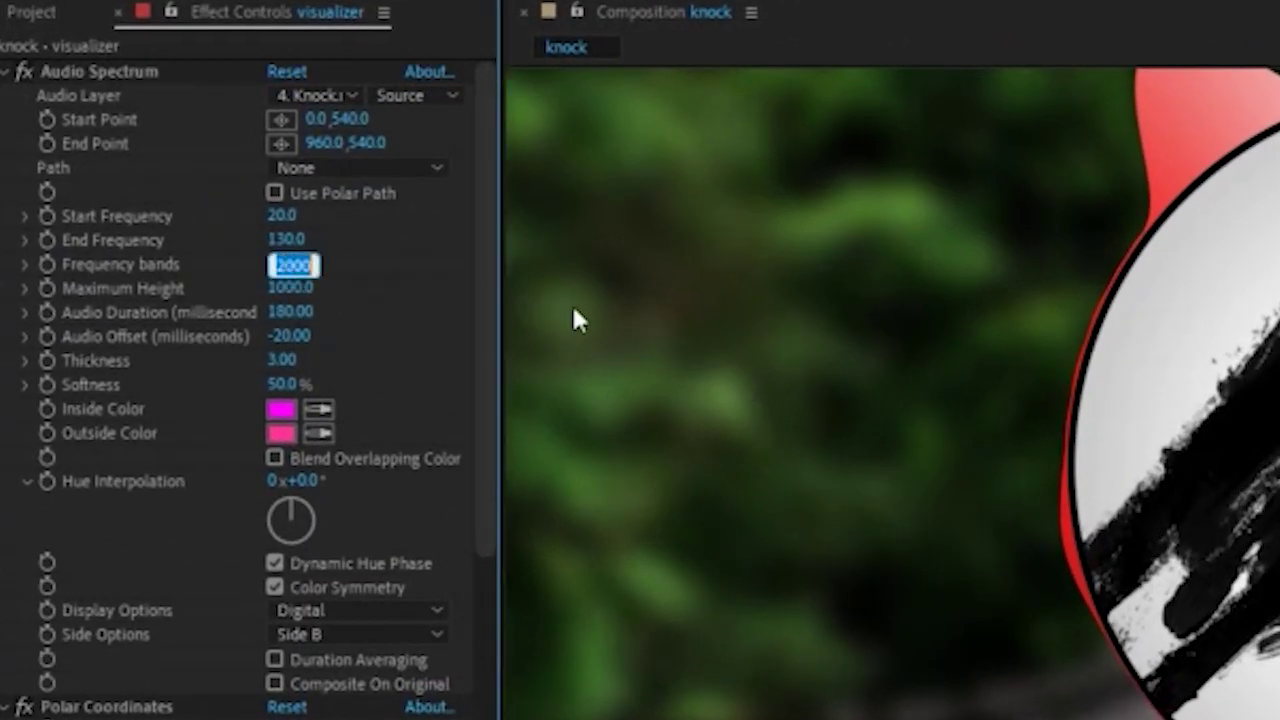
type("100")
key("Return")
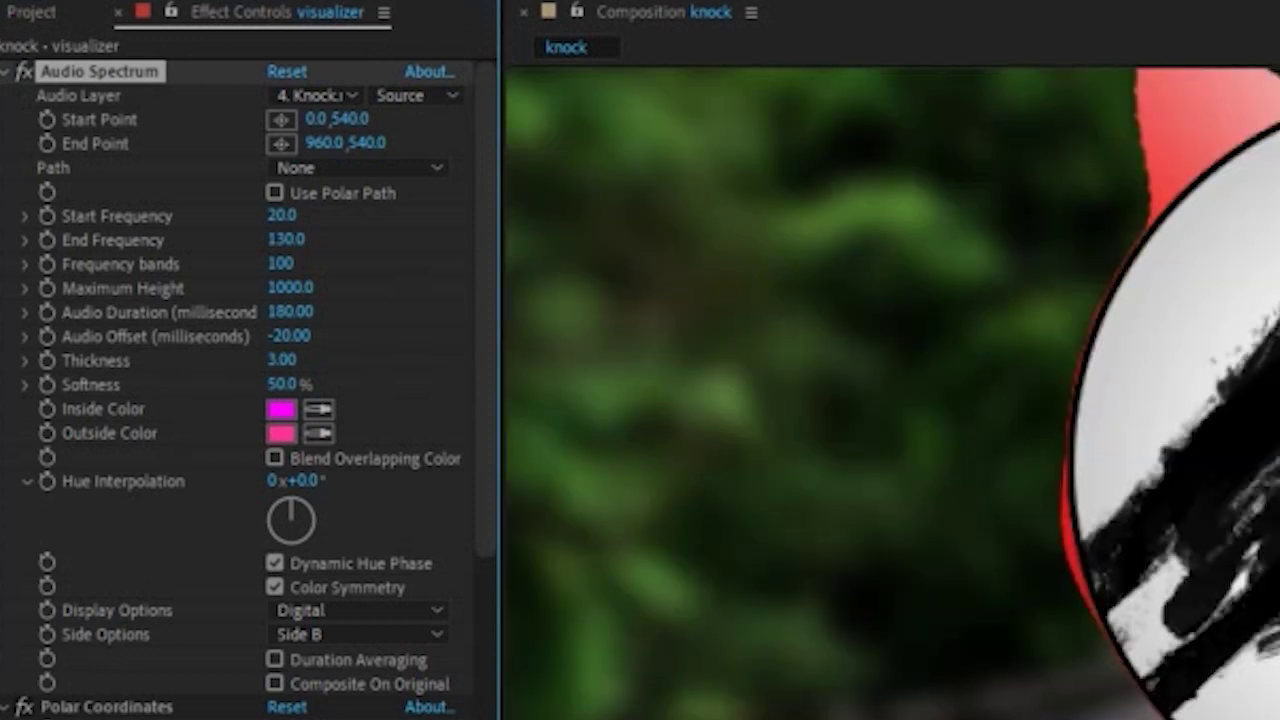
scroll(1196, 195, "down", 1)
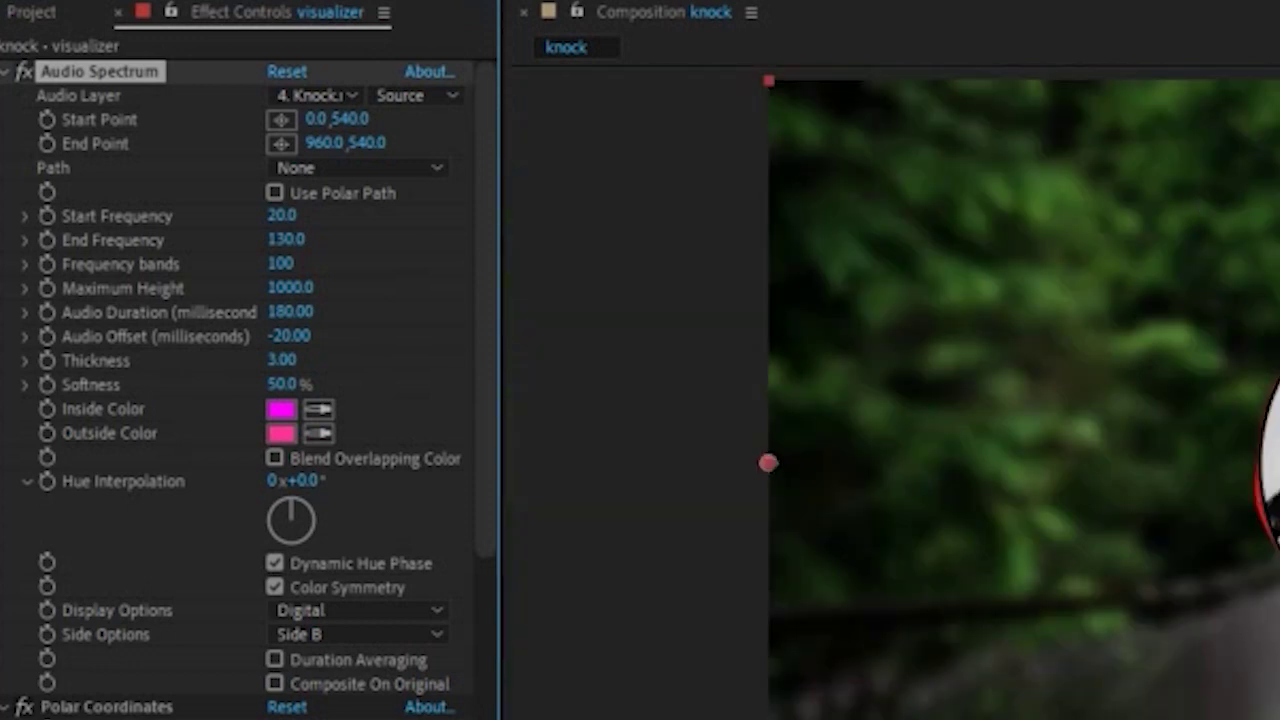
left_click_drag(286, 288, 376, 315)
mouse_move(288, 312)
left_mouse_down()
mouse_move(306, 311)
mouse_move(278, 310)
mouse_move(284, 320)
left_mouse_up()
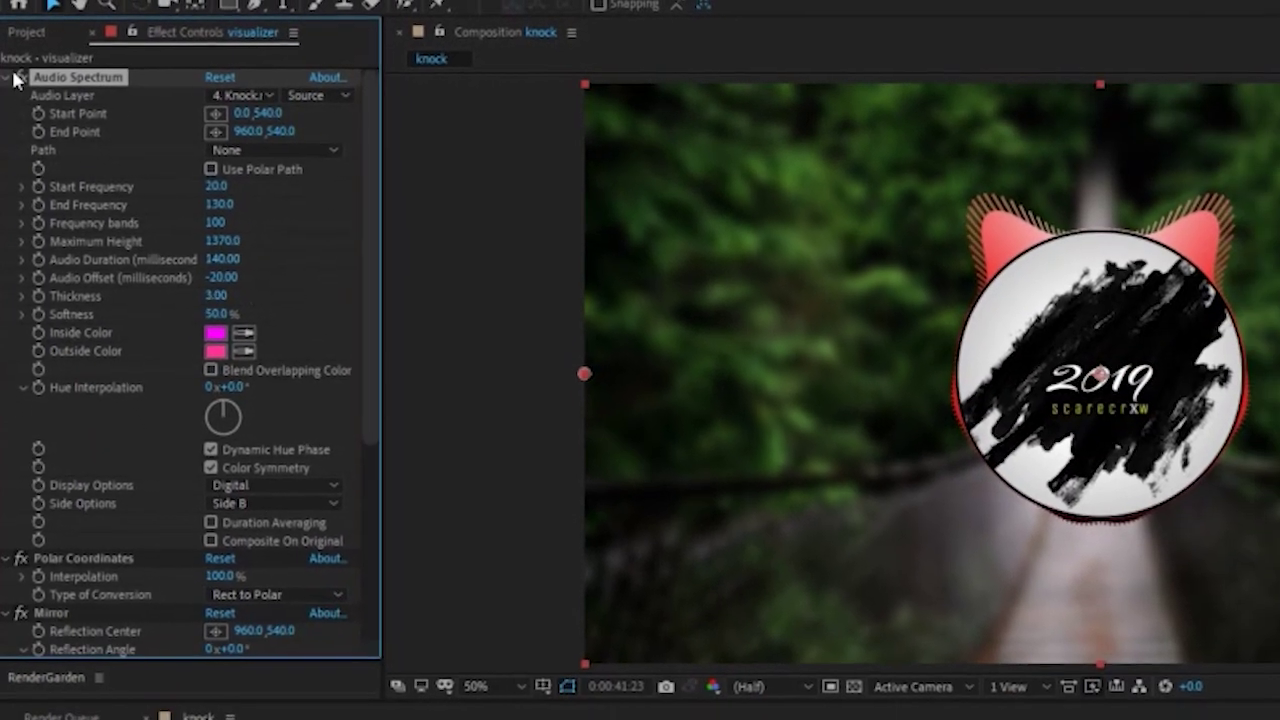
Switch the lower visualizer's Audio Spectrum off and back on, and collapse all four of its effects.
left_click(19, 76)
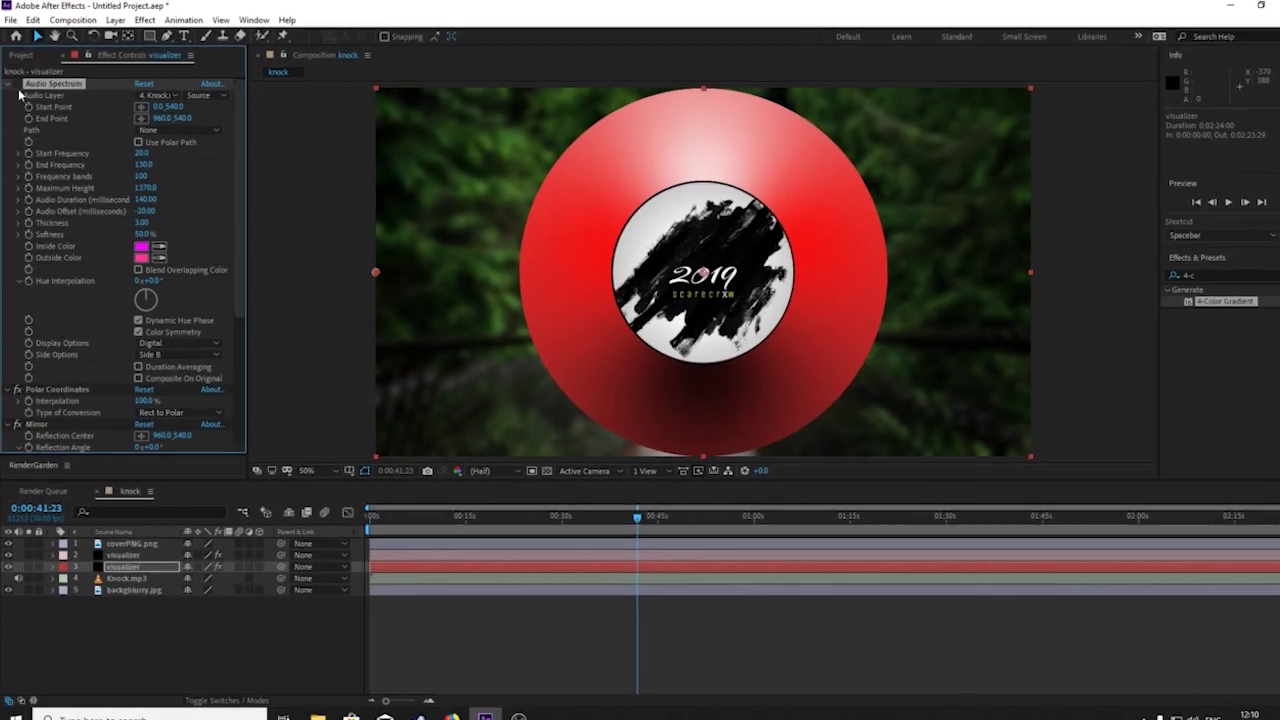
left_click(18, 84)
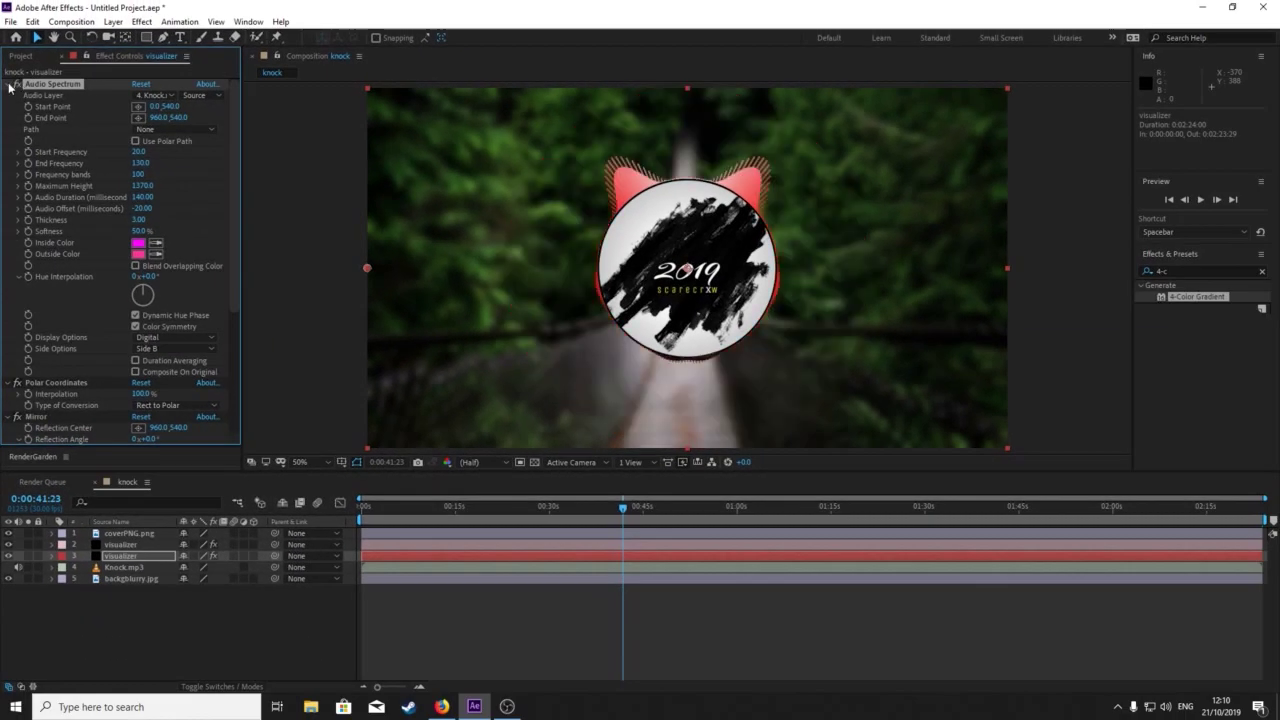
left_click(11, 86)
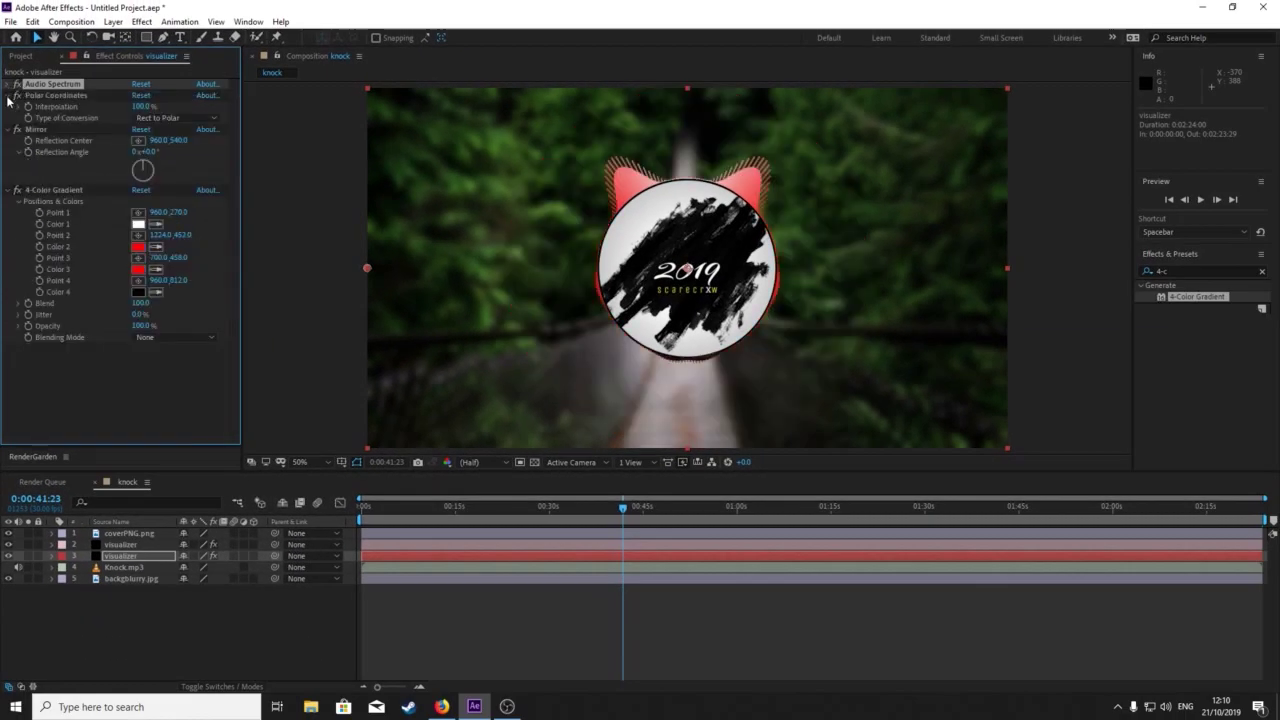
left_click(8, 95)
left_click(8, 107)
left_click(7, 119)
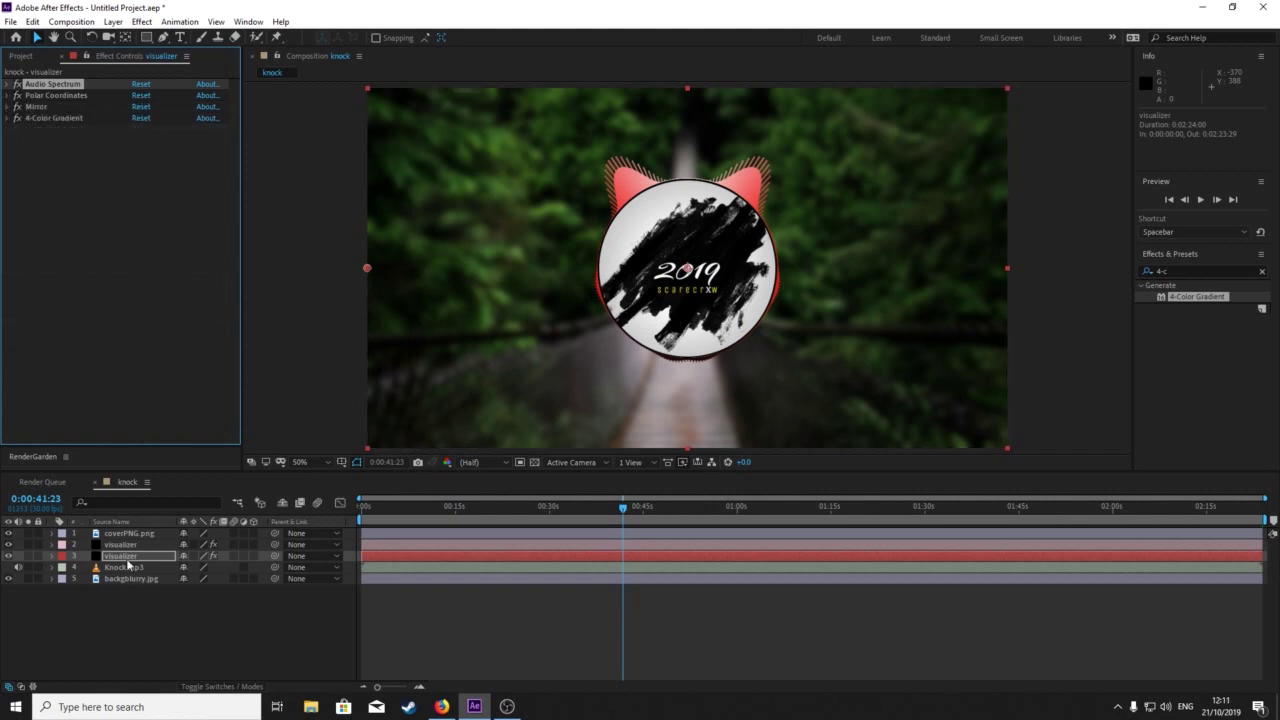
Add the CC Light Burst 2.5 effect to the lower visualizer layer, adjust its Ray Length slightly, and collapse the effect.
left_click_drag(1187, 271, 1046, 262)
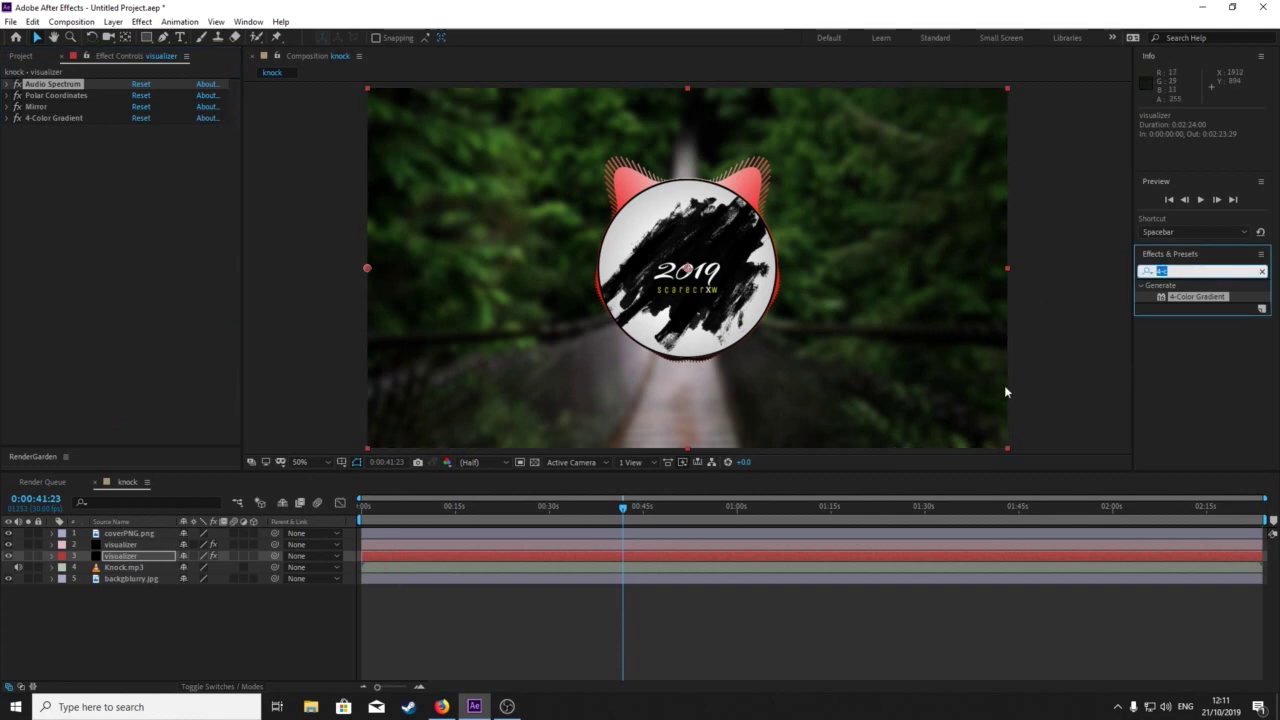
key("BackSpace")
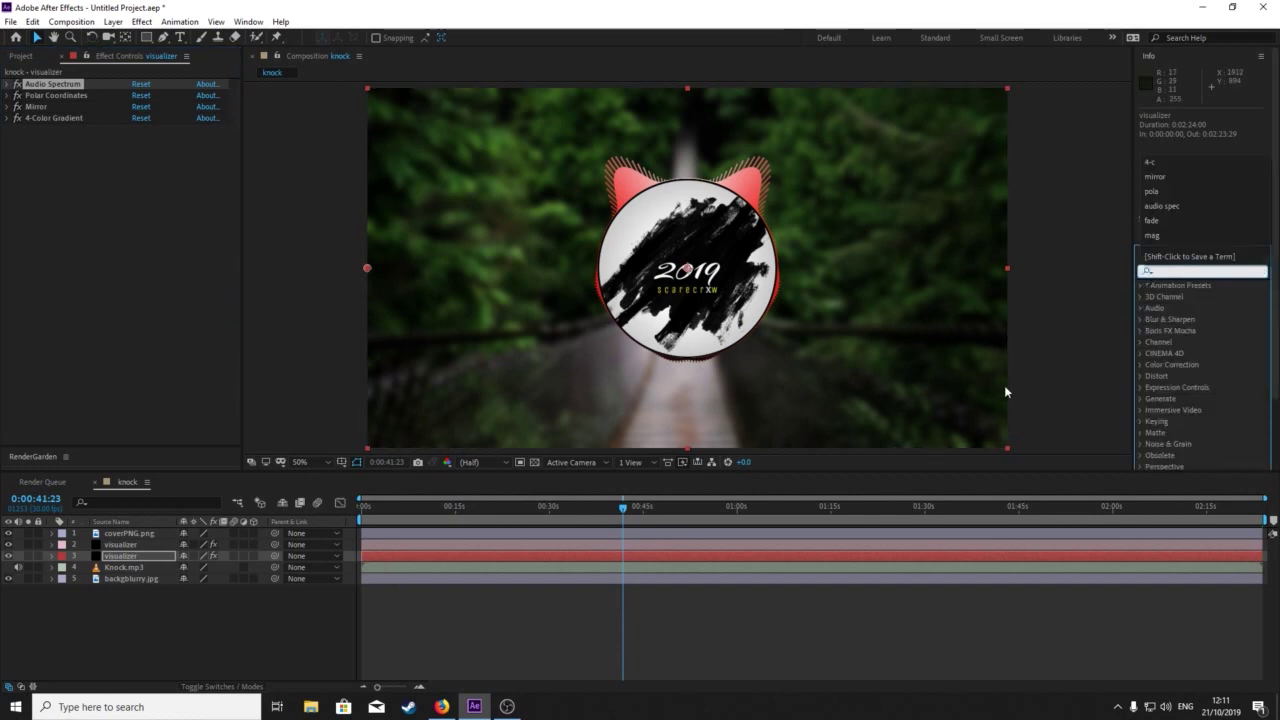
type("2.5")
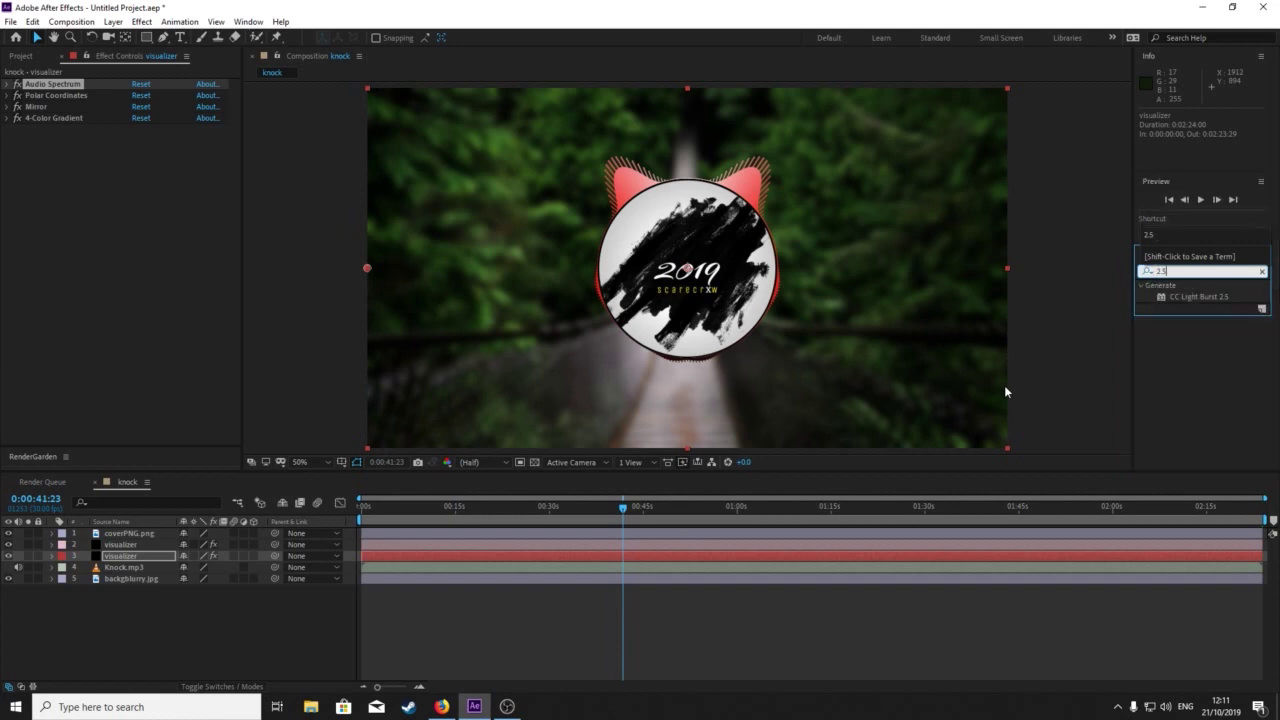
left_click_drag(1222, 302, 196, 238)
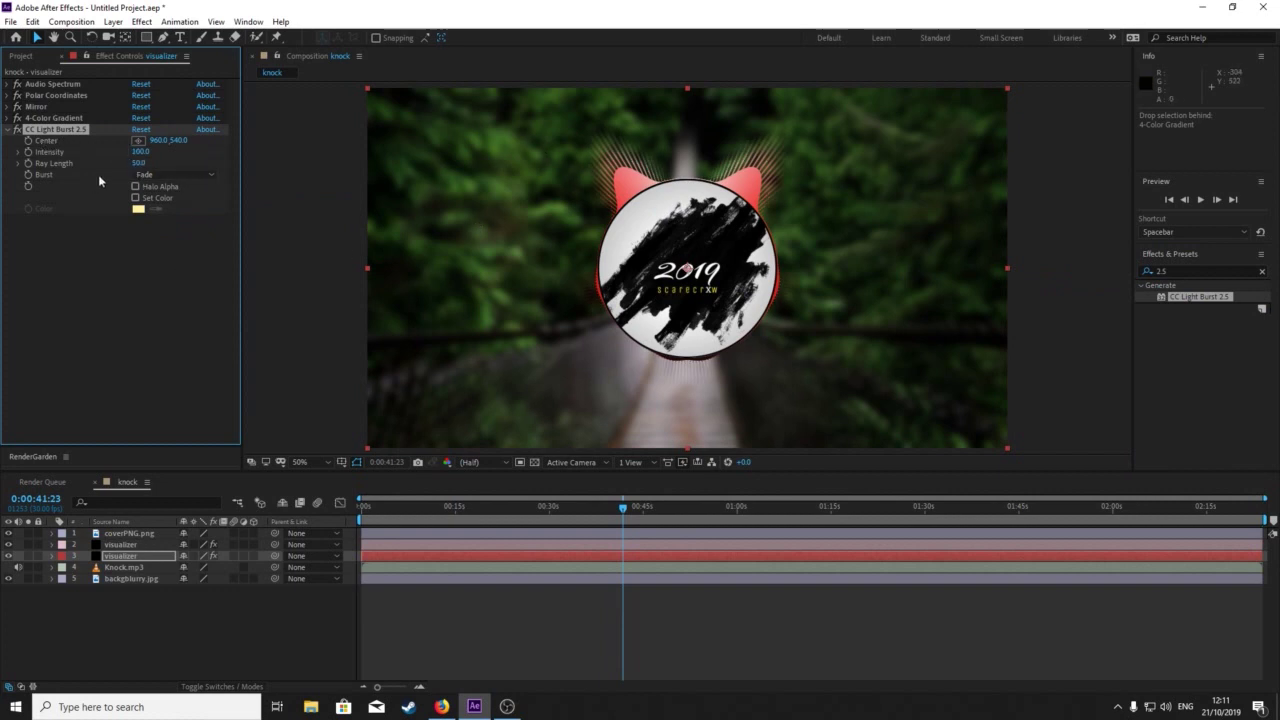
mouse_move(137, 163)
left_mouse_down()
mouse_move(187, 170)
mouse_move(146, 176)
mouse_move(154, 155)
mouse_move(133, 155)
left_mouse_up()
left_click(8, 130)
Add the Stylize Glow effect to the lower visualizer layer, set Glow Intensity to 0.7, and collapse the effect.
left_click(1186, 270)
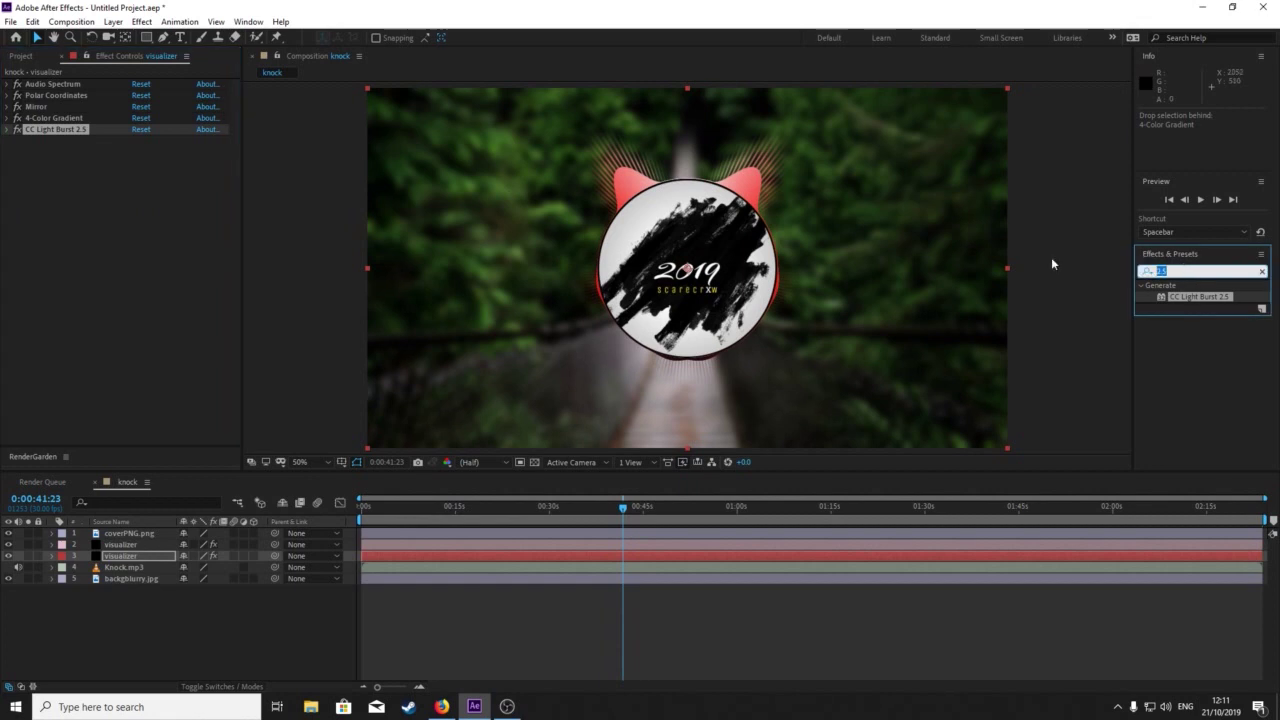
type("glow")
left_click_drag(1182, 354, 50, 185)
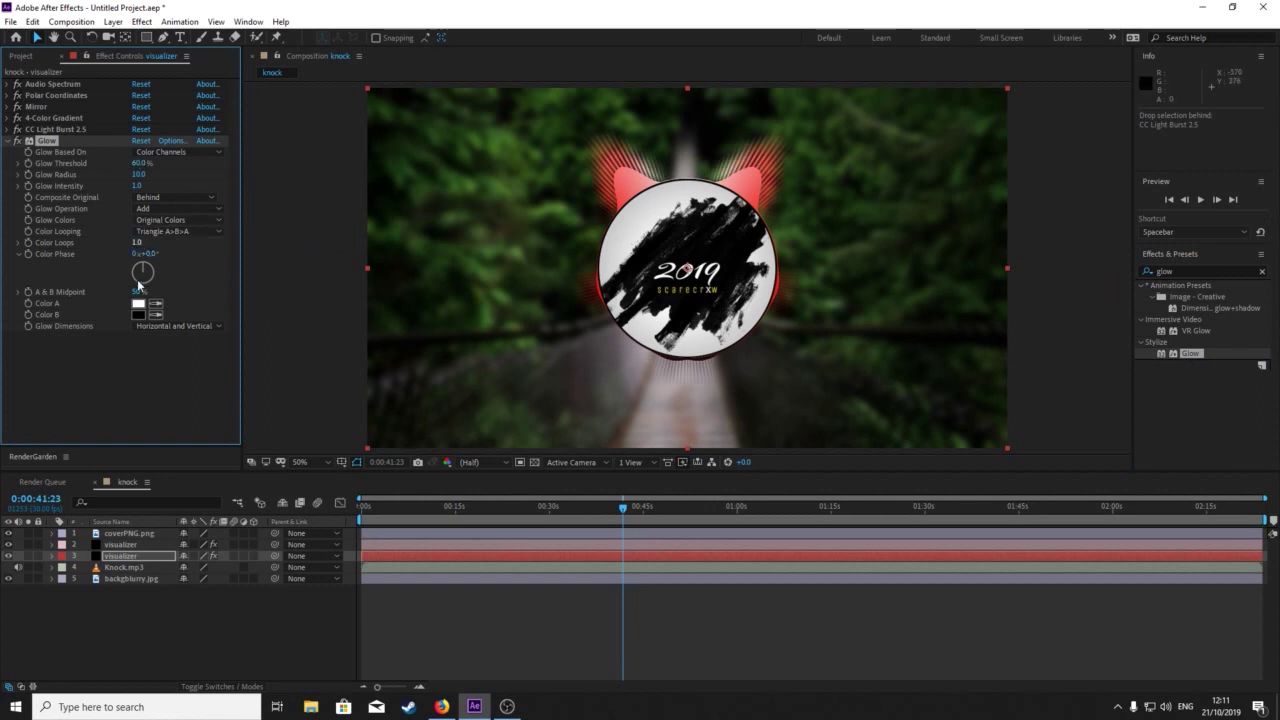
mouse_move(138, 186)
left_mouse_down()
mouse_move(78, 195)
mouse_move(120, 204)
left_mouse_up()
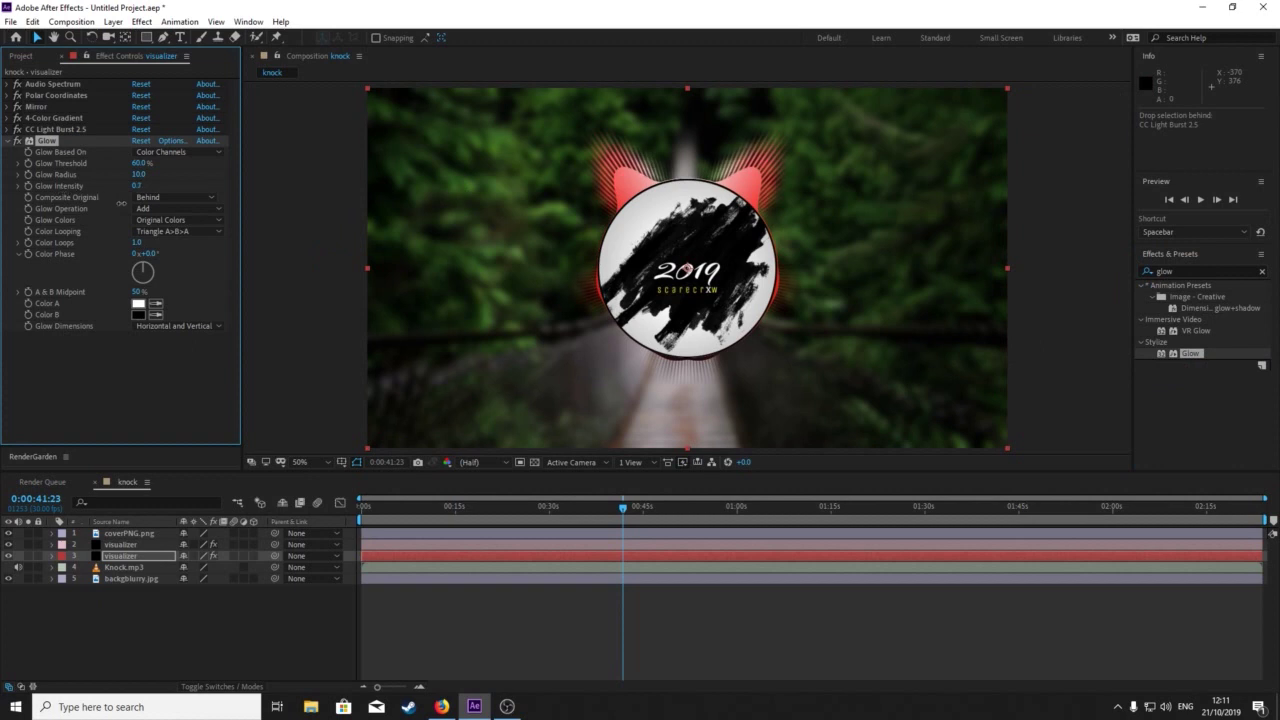
left_click(8, 142)
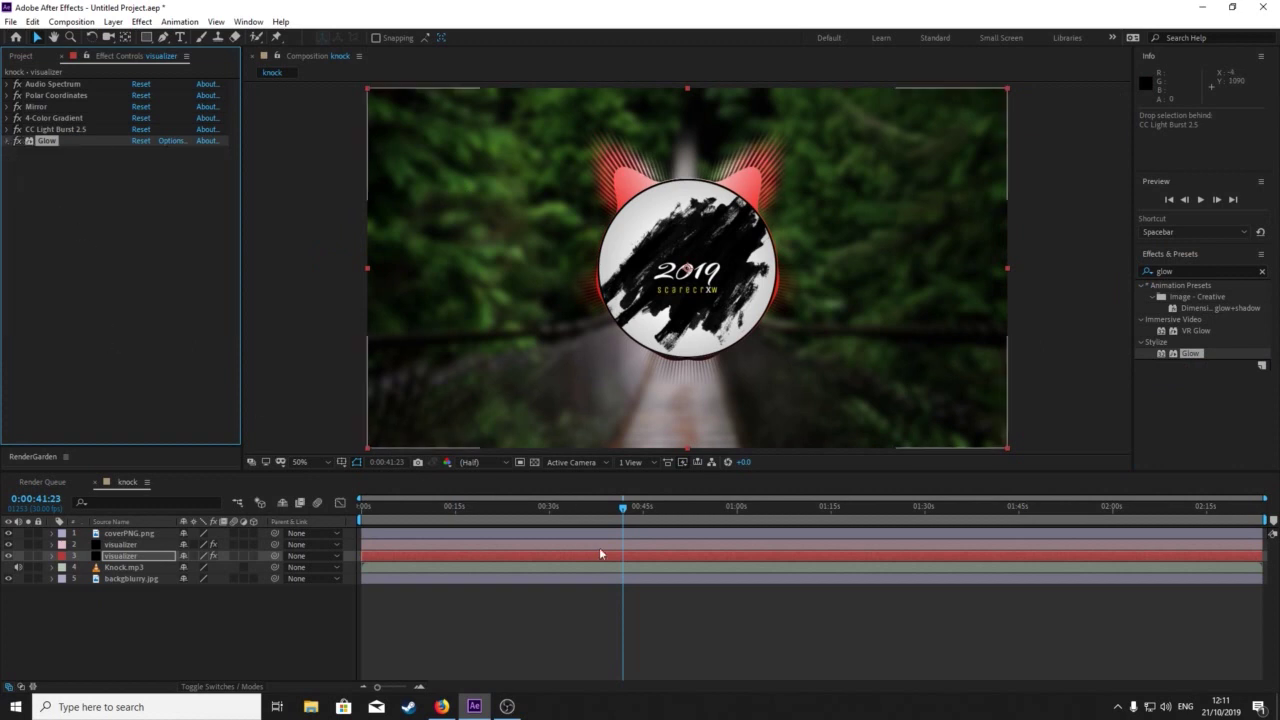
Return the playhead to 0:00:00:00 and pre-compose the cover, both visualizers and Knock.mp3 into a composition named final.
left_click_drag(624, 510, 138, 435)
left_click(138, 634)
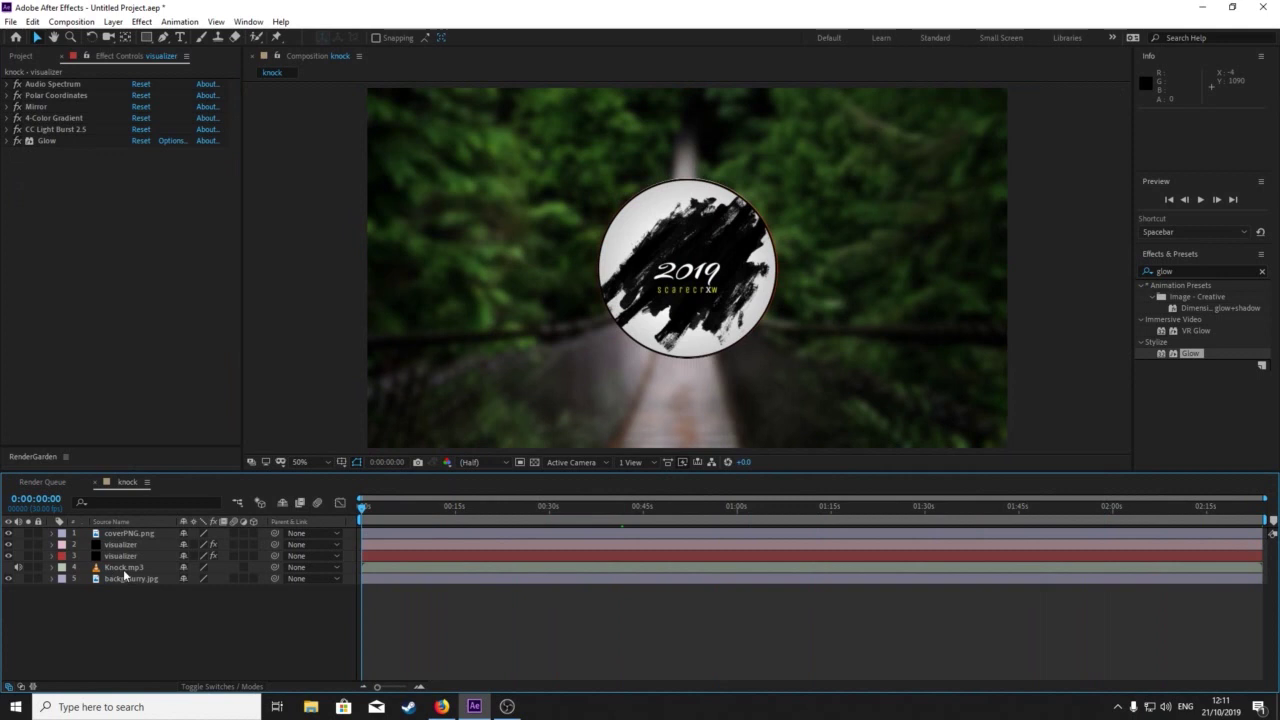
left_click(125, 568)
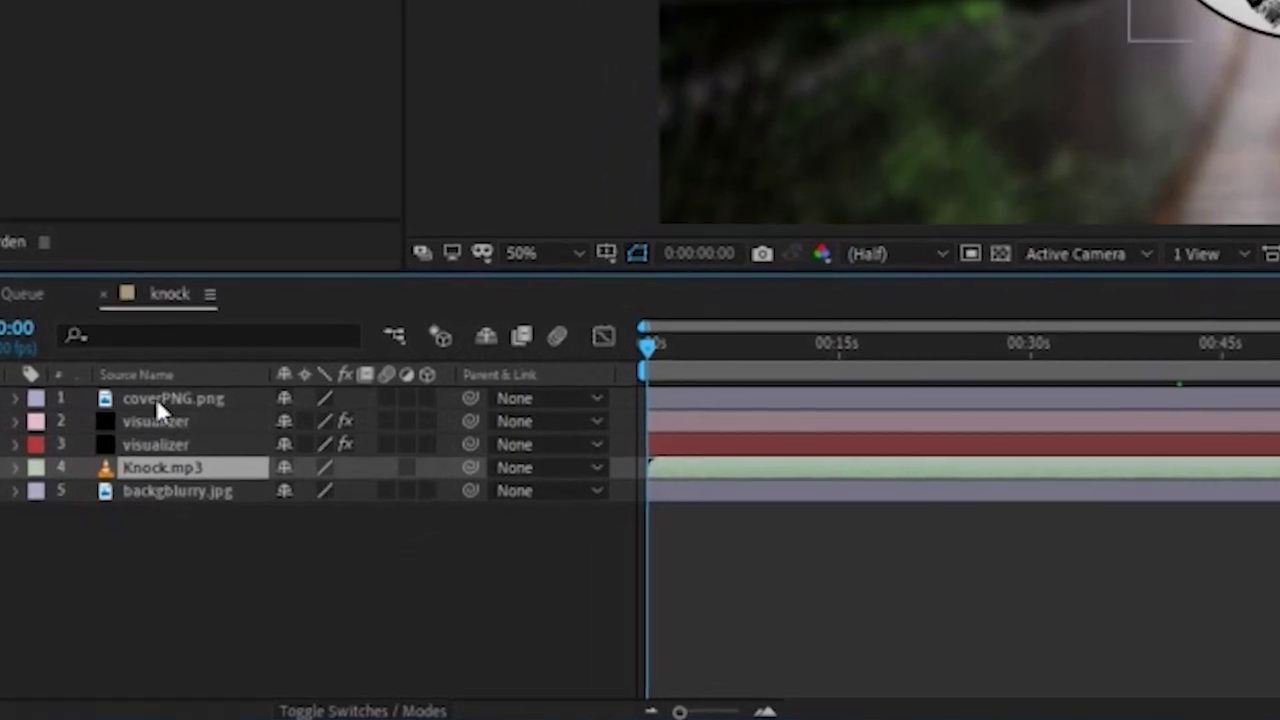
left_click(156, 398, "shift")
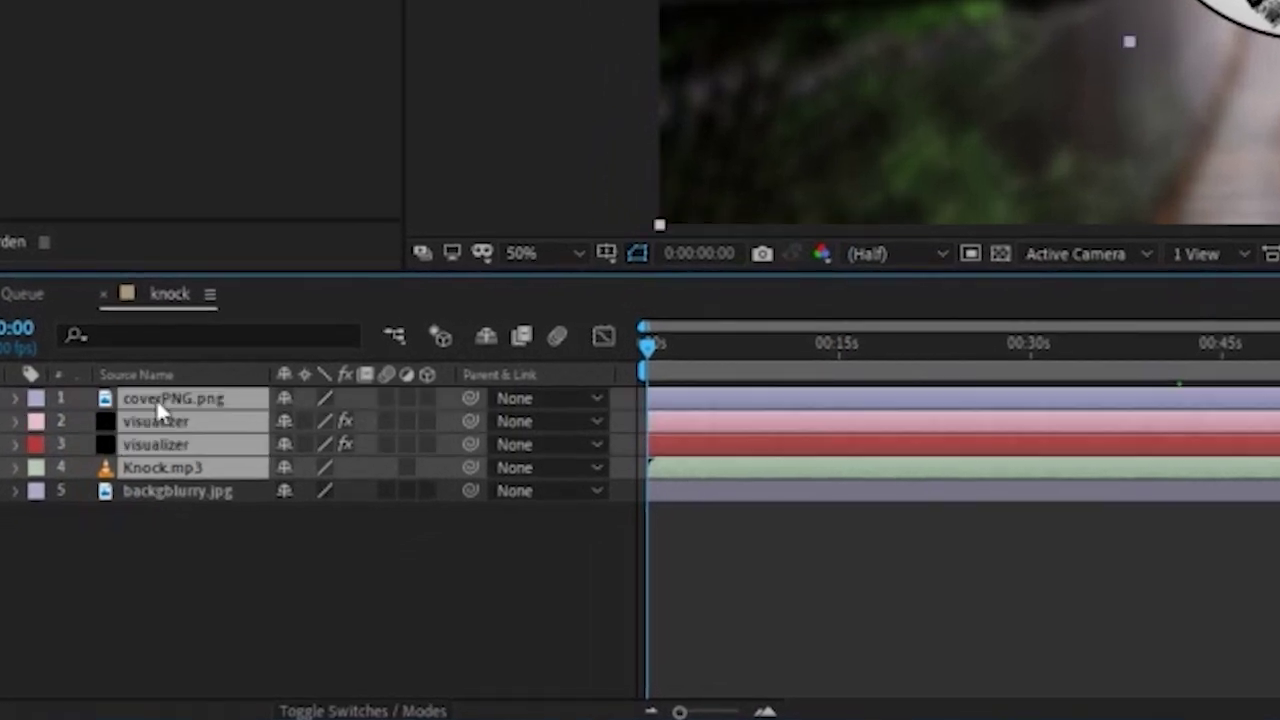
right_click(212, 396)
left_click(357, 279)
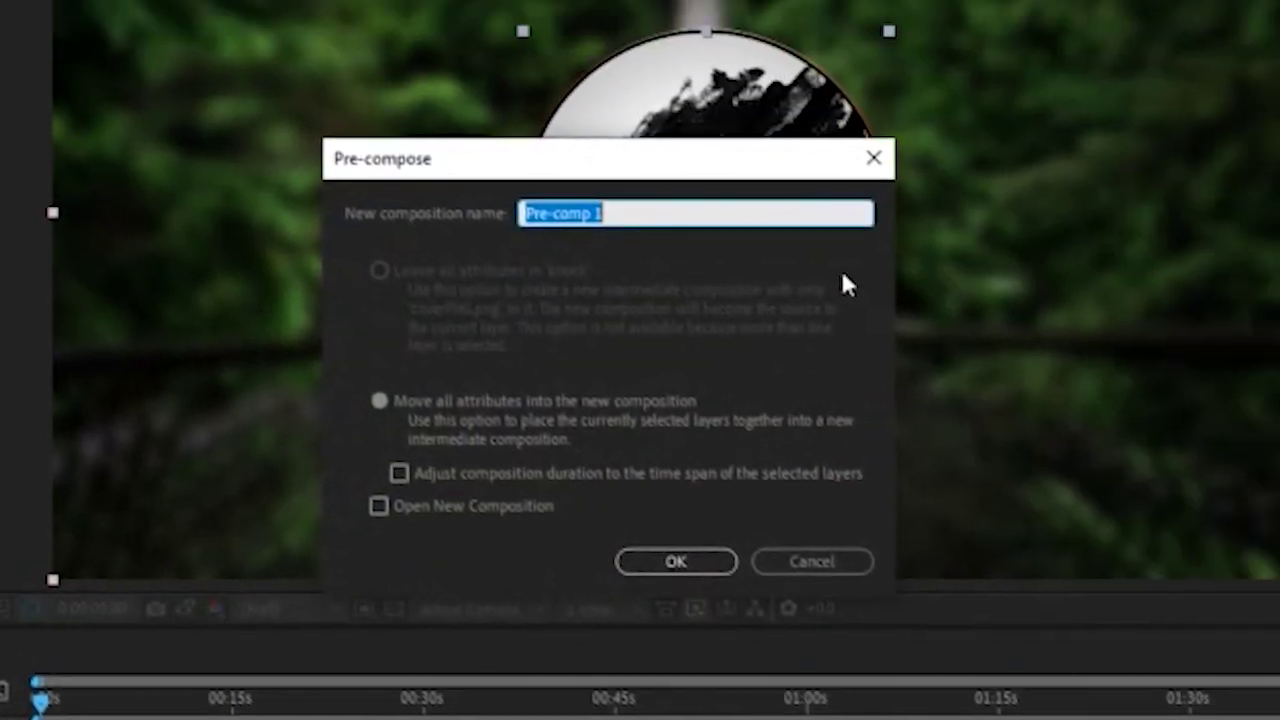
type("fina")
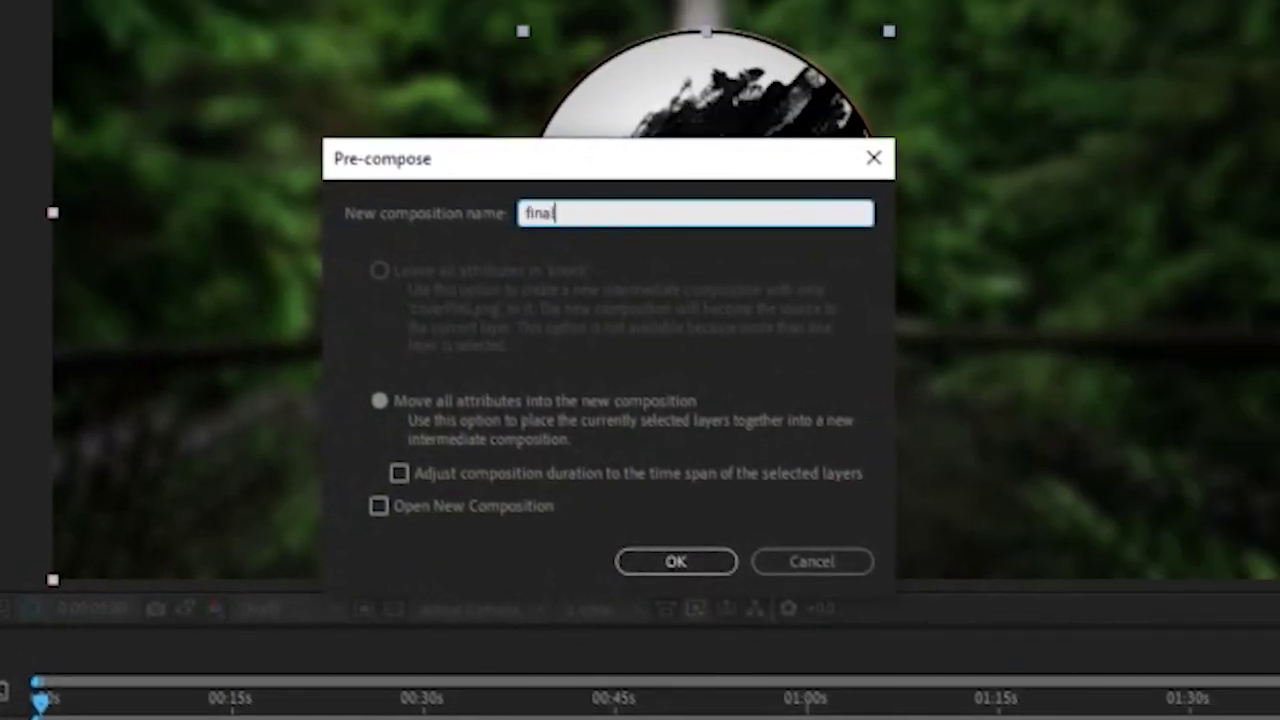
type("l")
key("Return")
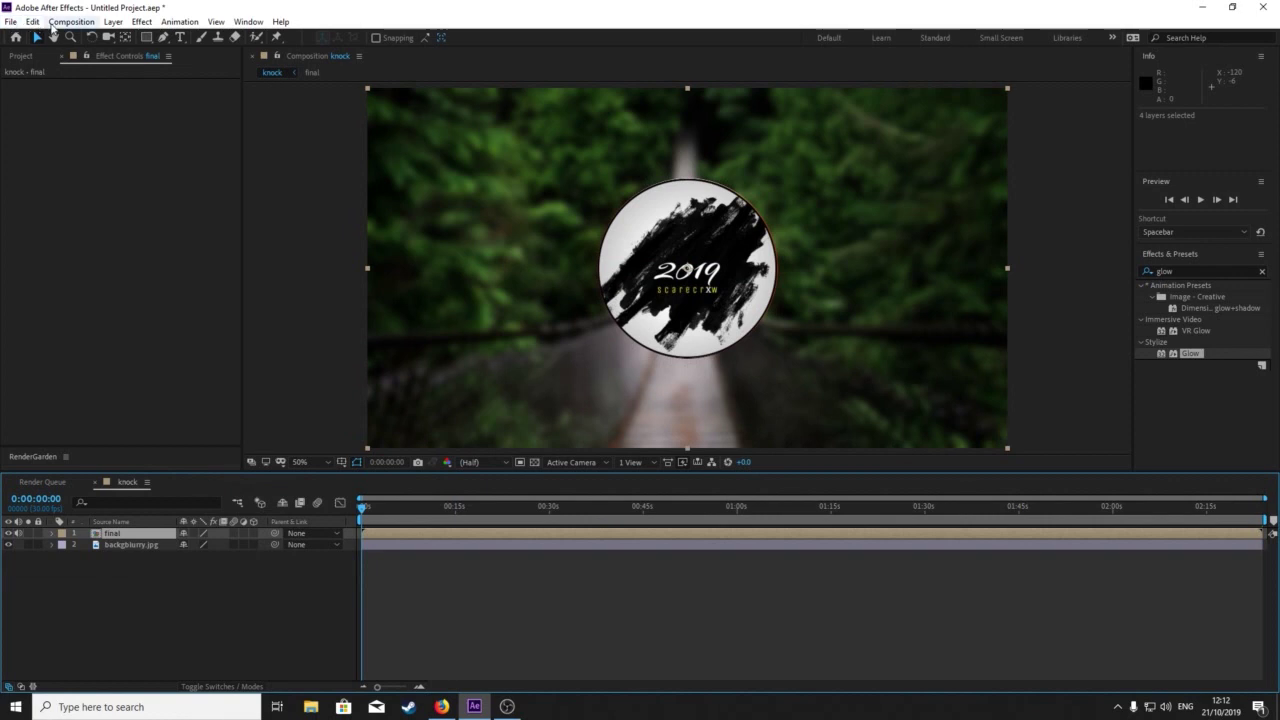
Create a new 1920 x 1080 composition named music at 30 fps with a duration of 0:02:24:00.
left_click(52, 25)
left_click(80, 36)
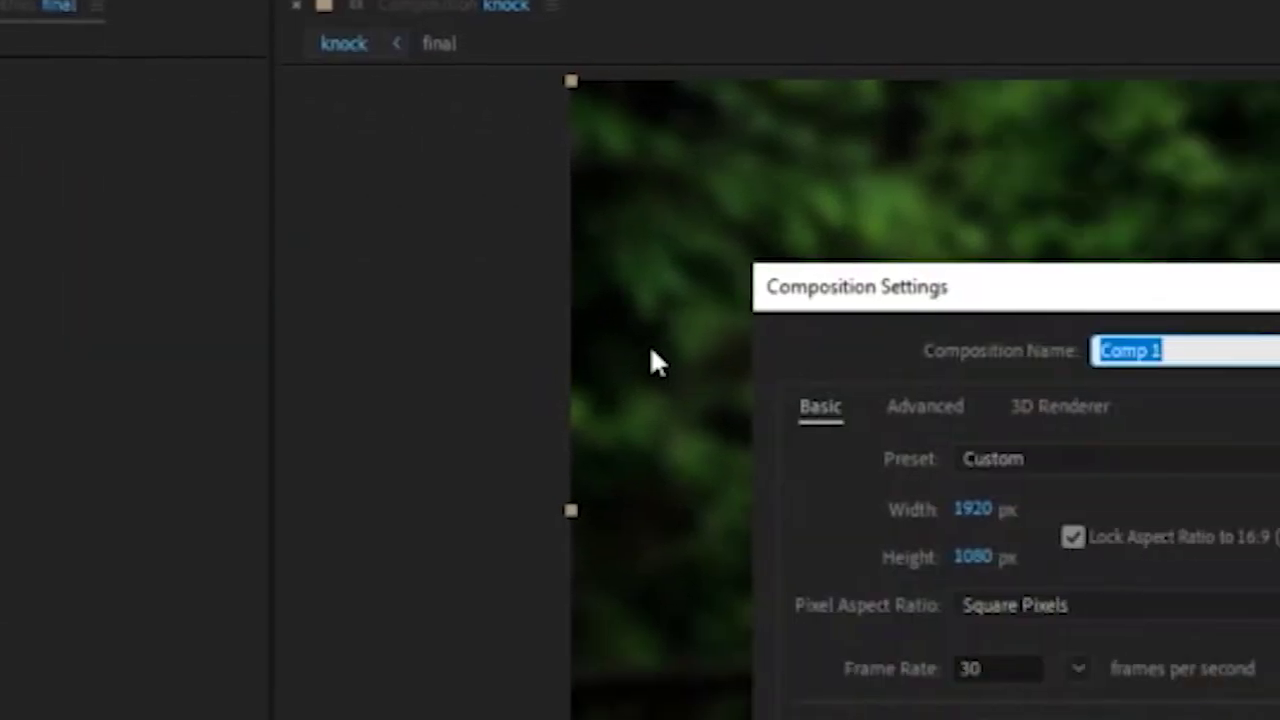
type("music")
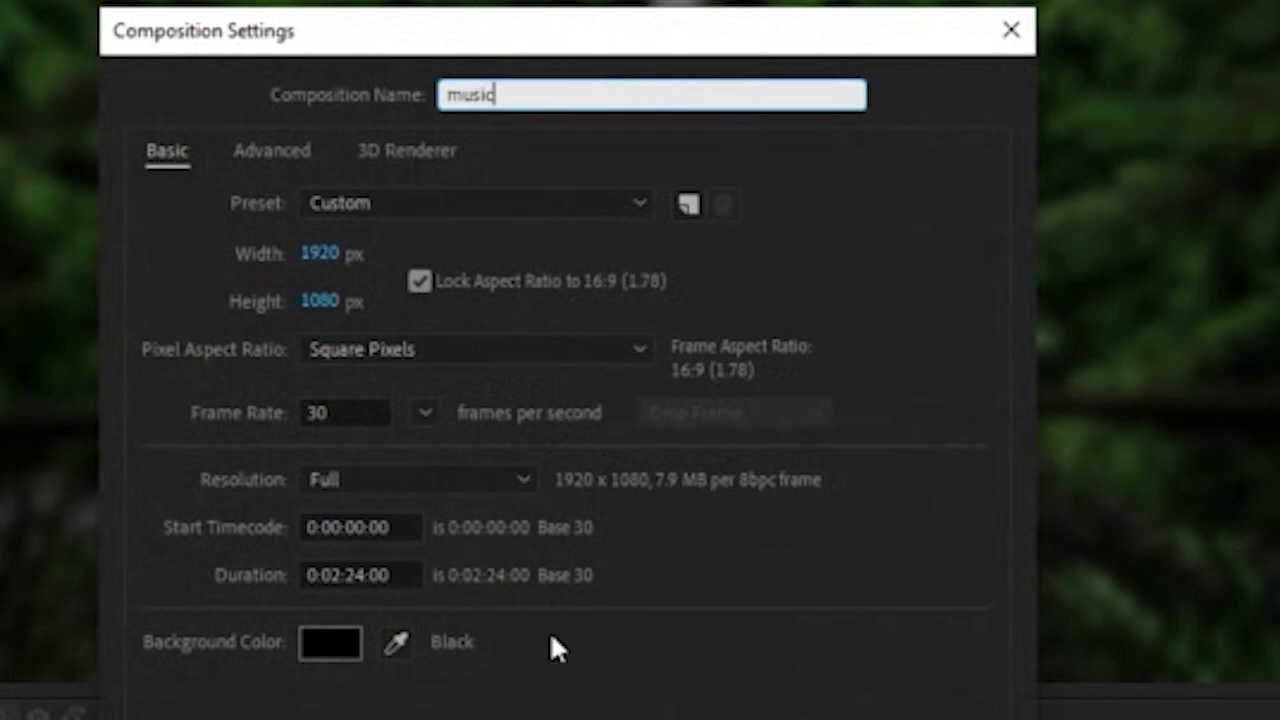
key("Return")
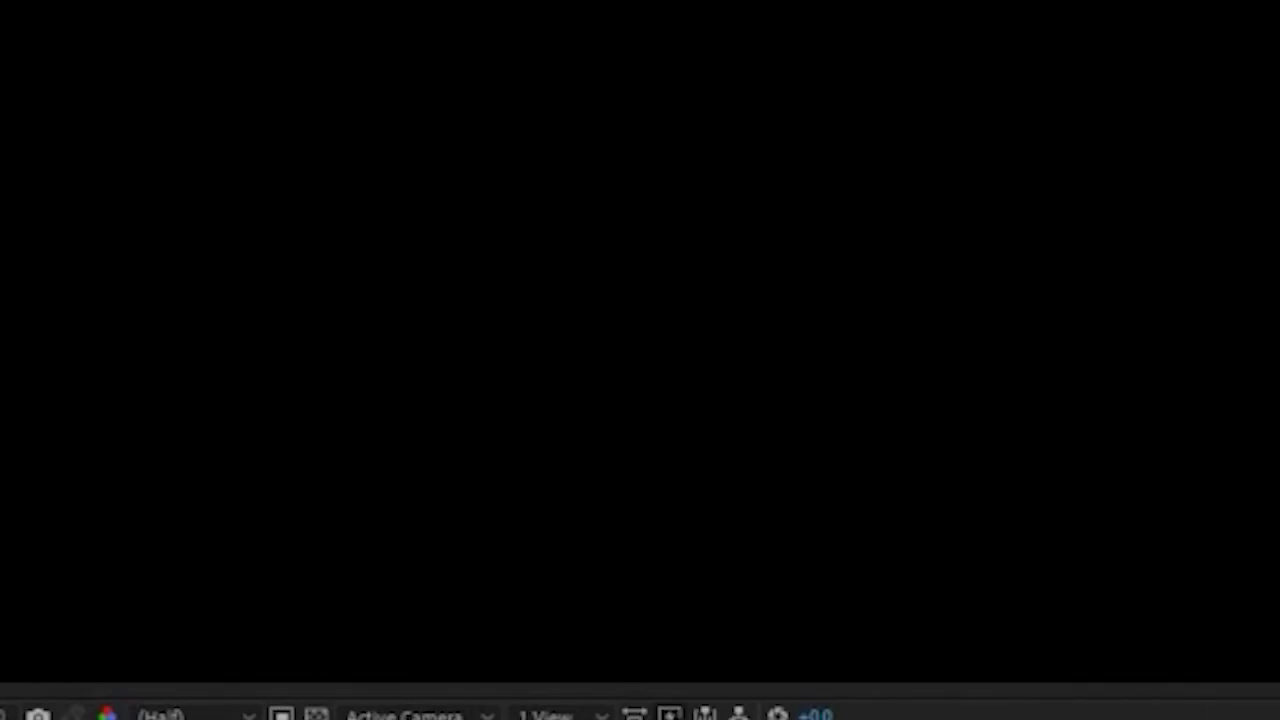
Add Knock.mp3 from the project files to the music composition and convert its audio to keyframes.
right_click(126, 545)
left_click(17, 176)
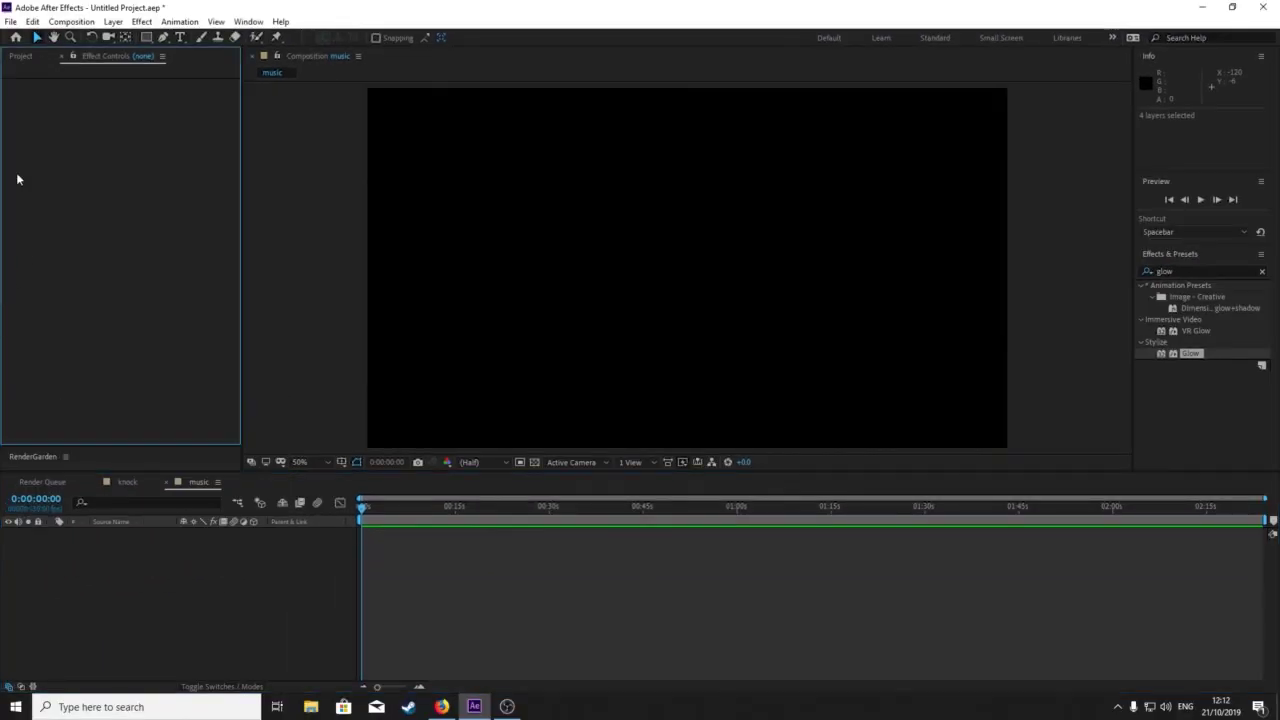
left_click(20, 56)
left_click_drag(48, 229, 208, 532)
right_click(146, 537)
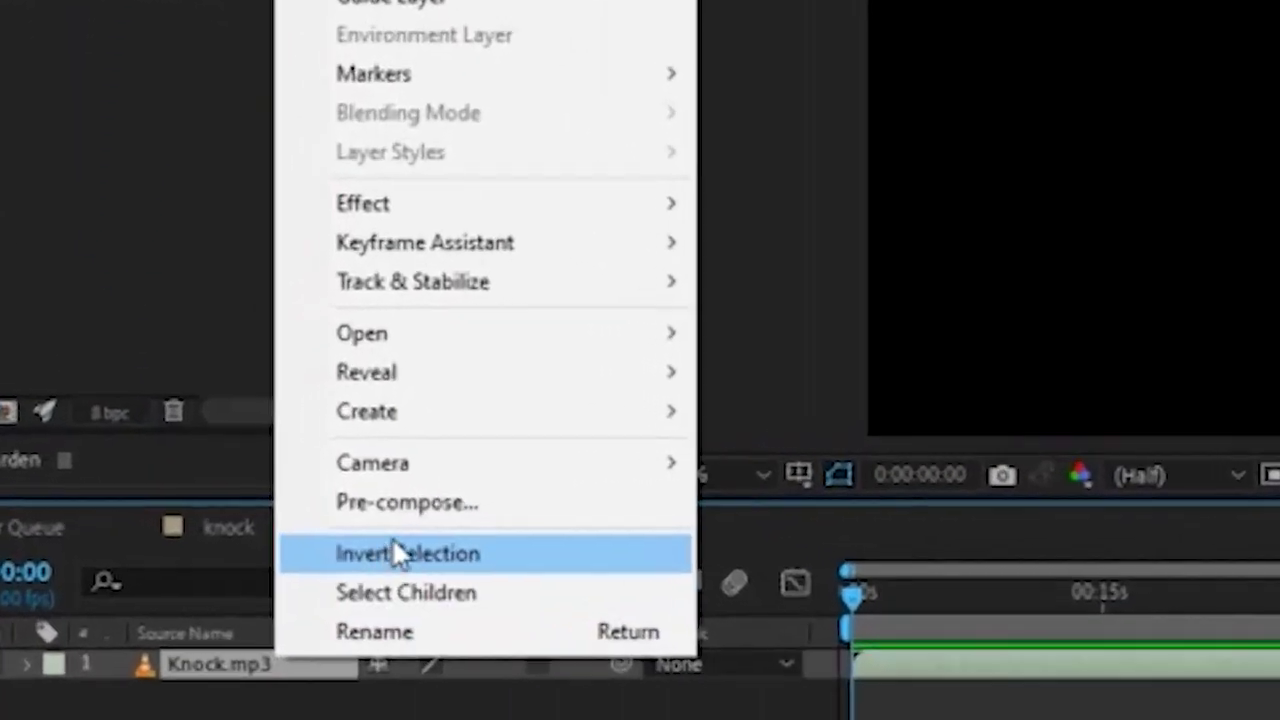
mouse_move(531, 240)
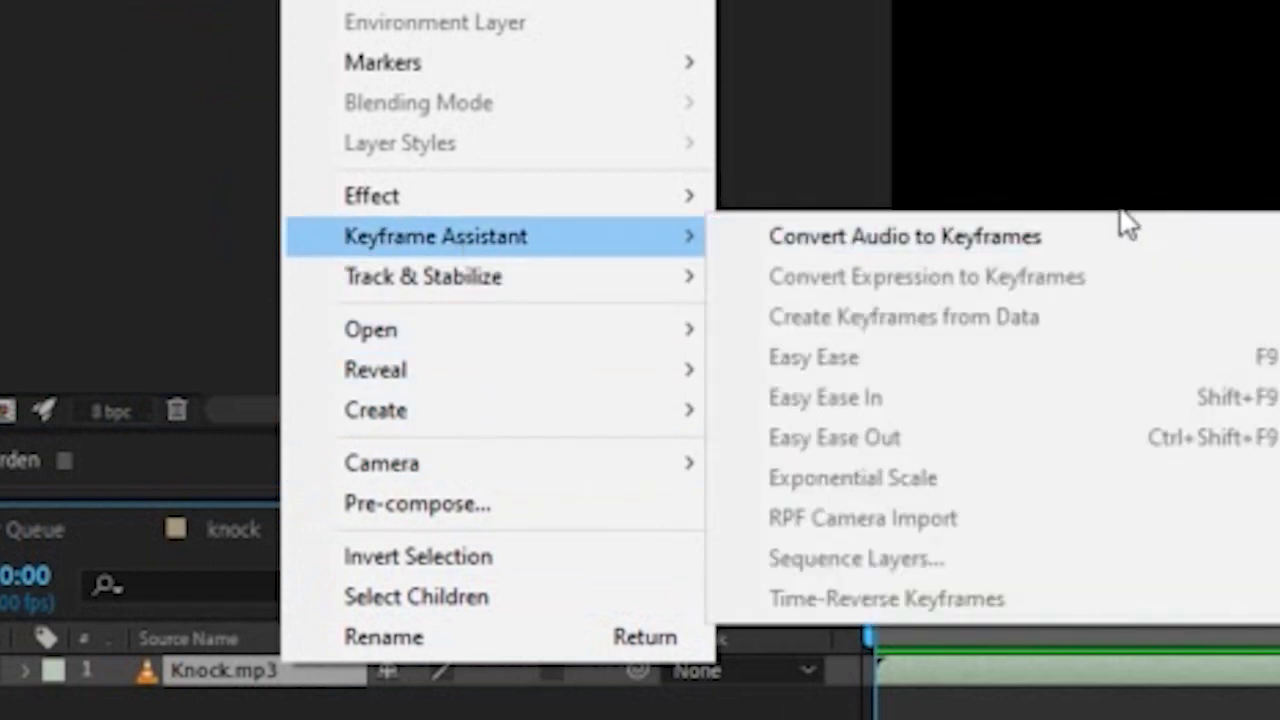
left_click(956, 240)
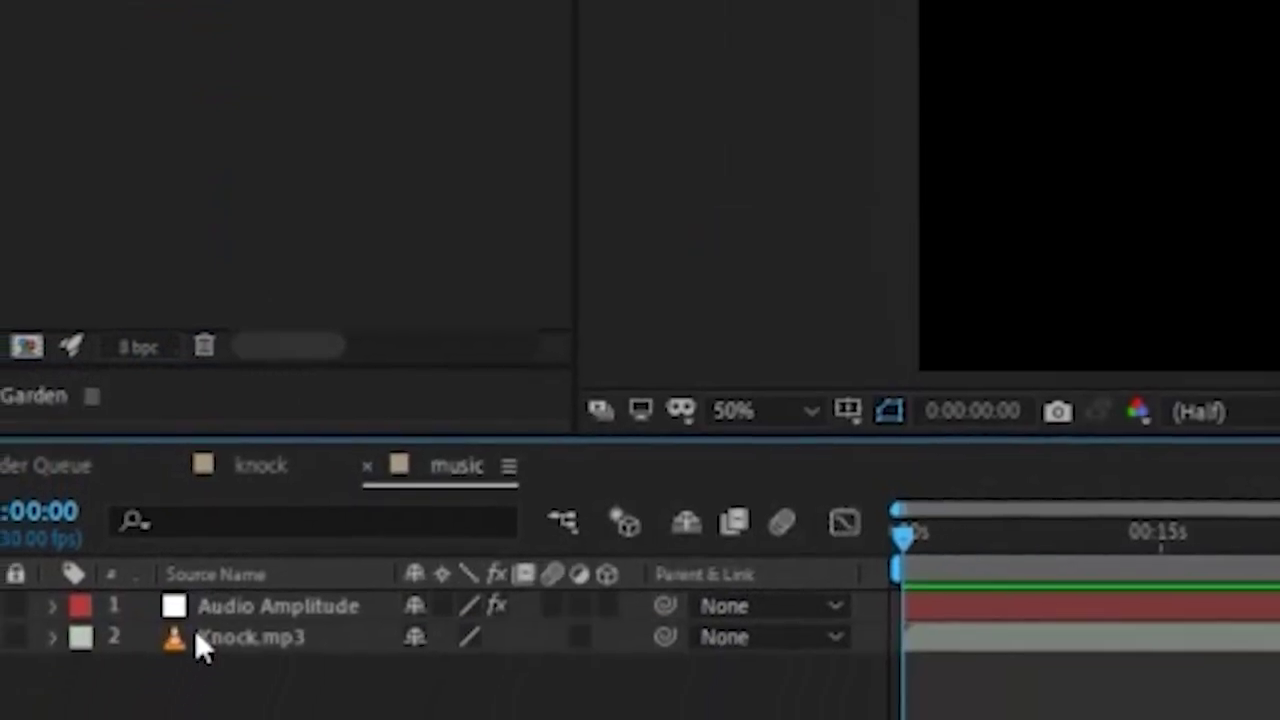
Delete the Knock.mp3 layer and the Audio Amplitude layer's Left Channel and Right Channel effects, keeping only Both Channels, and collapse the layer.
left_click(200, 638)
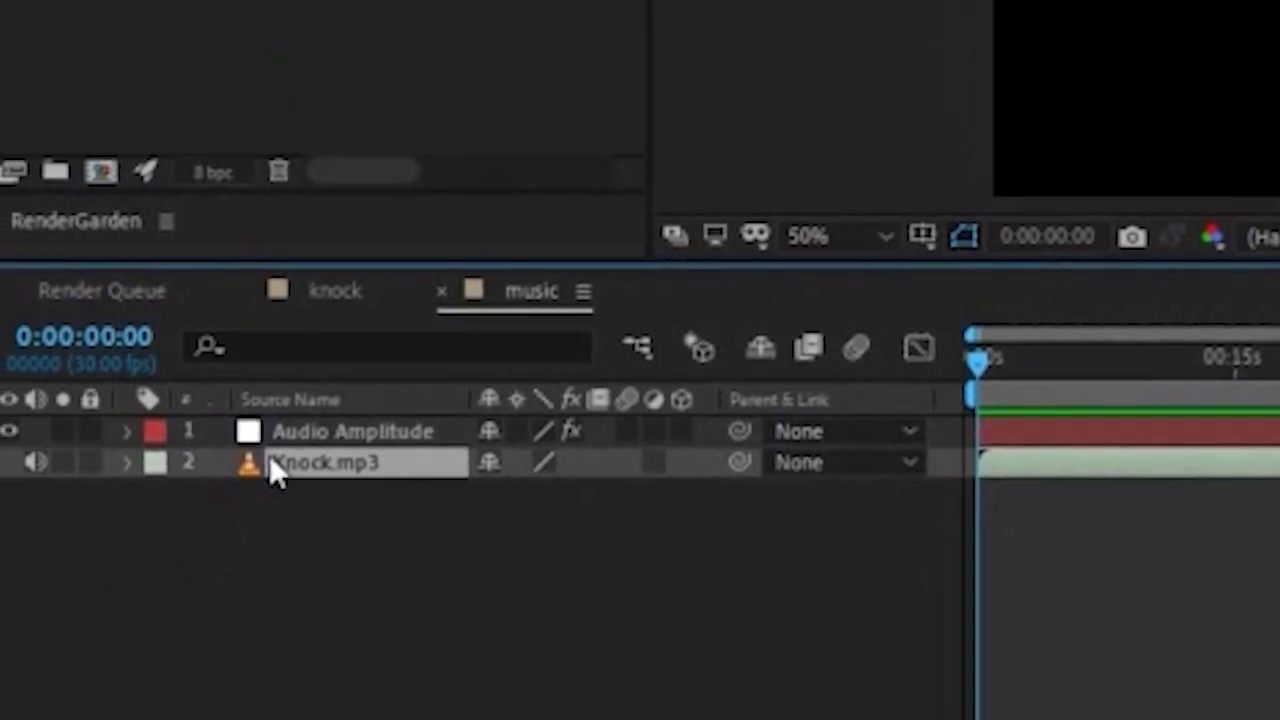
key("Delete")
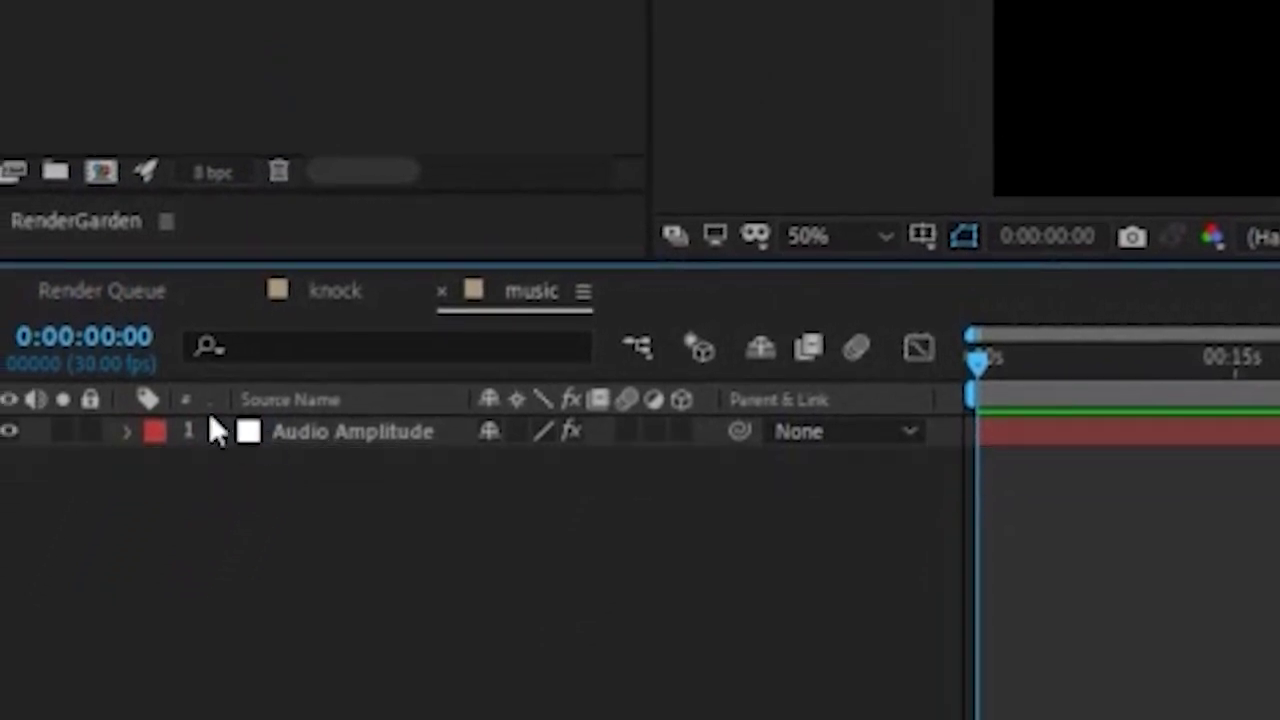
left_click(129, 432)
left_click(157, 463)
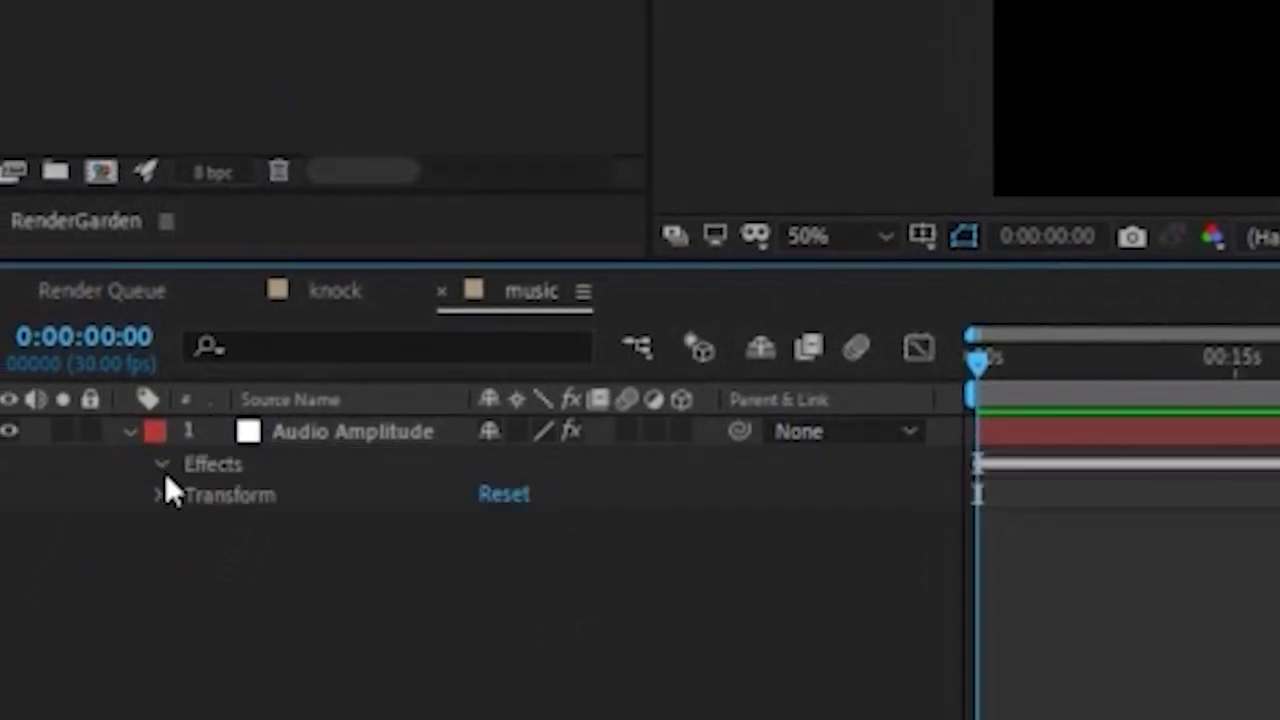
left_click(267, 495)
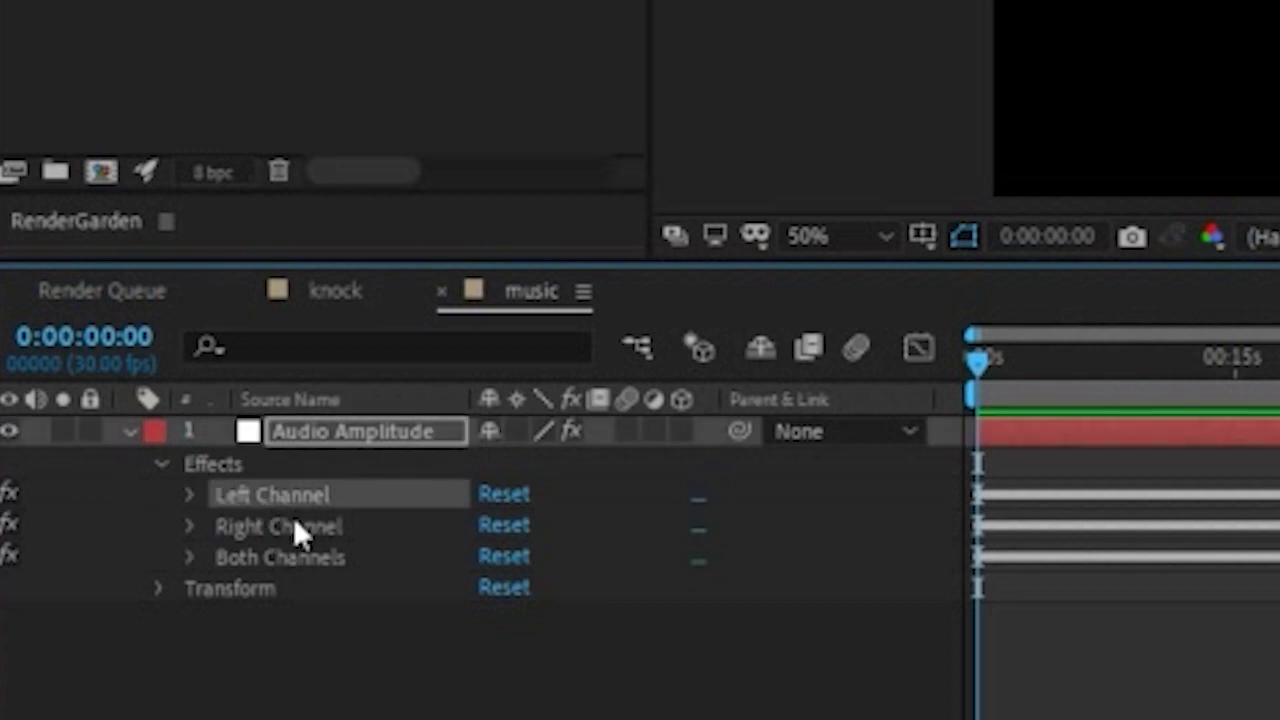
left_click(295, 522, "shift")
right_click(310, 517)
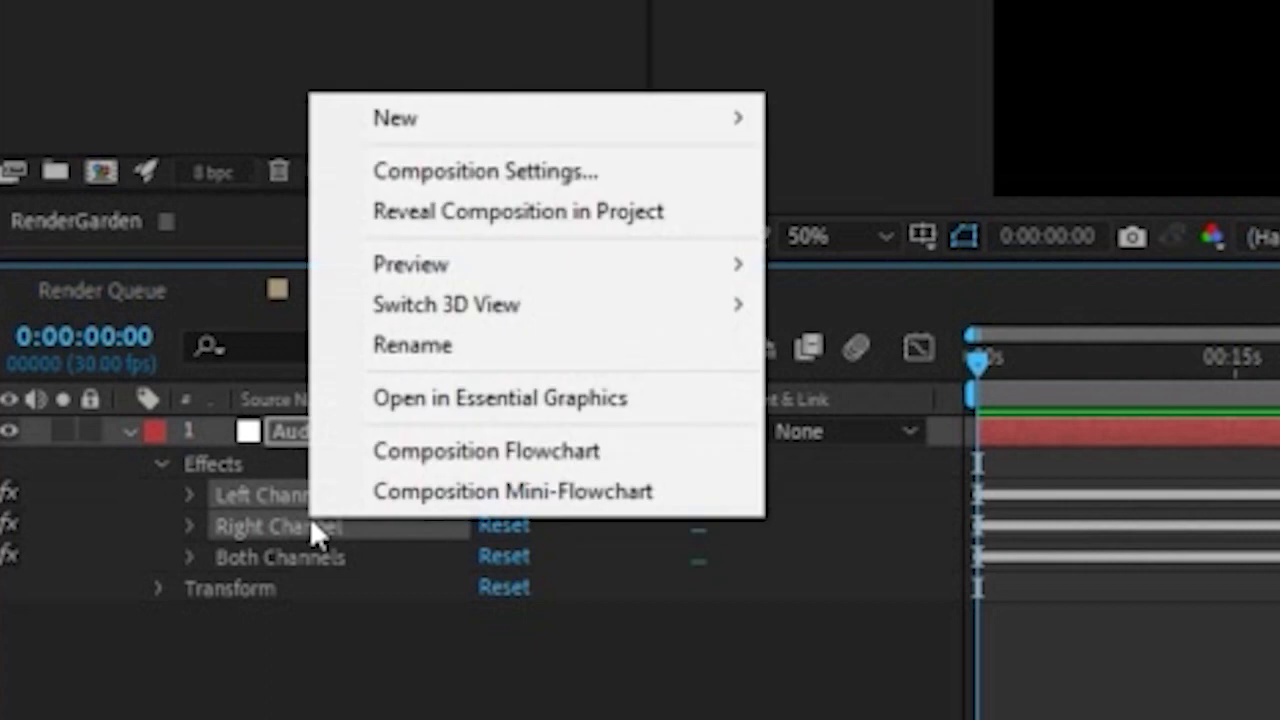
key("Escape")
key("Delete")
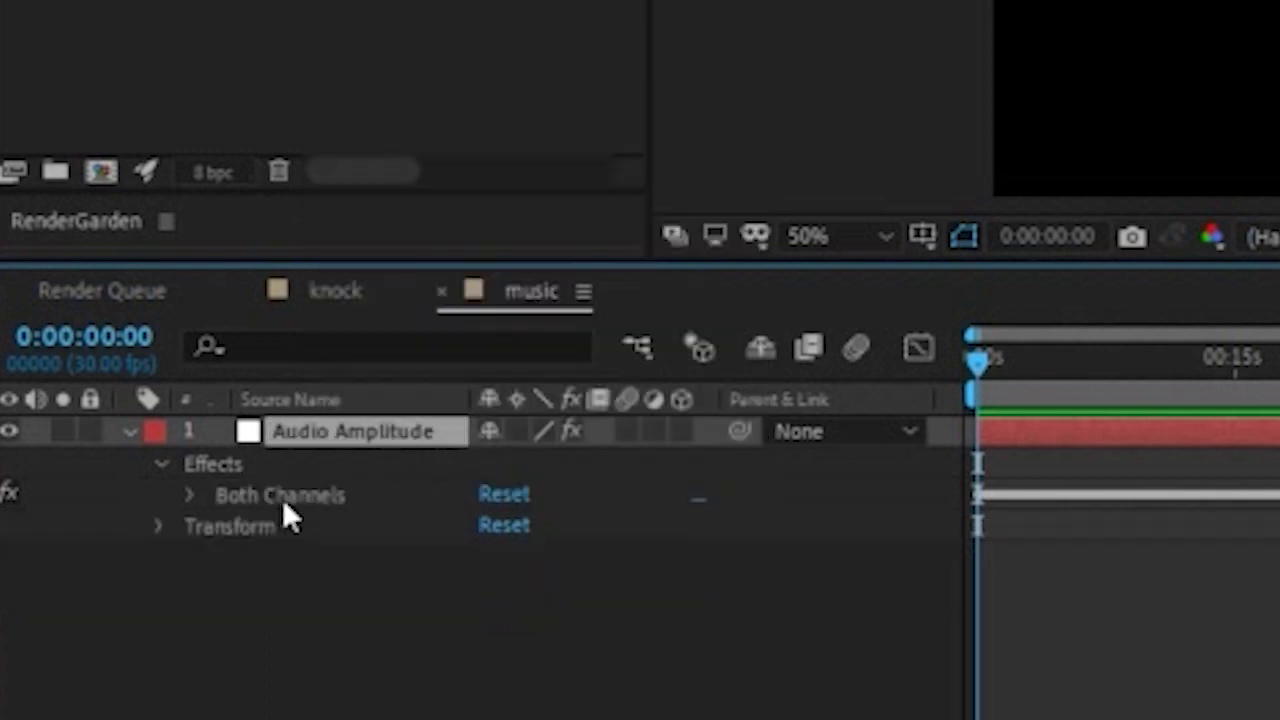
left_click(162, 464)
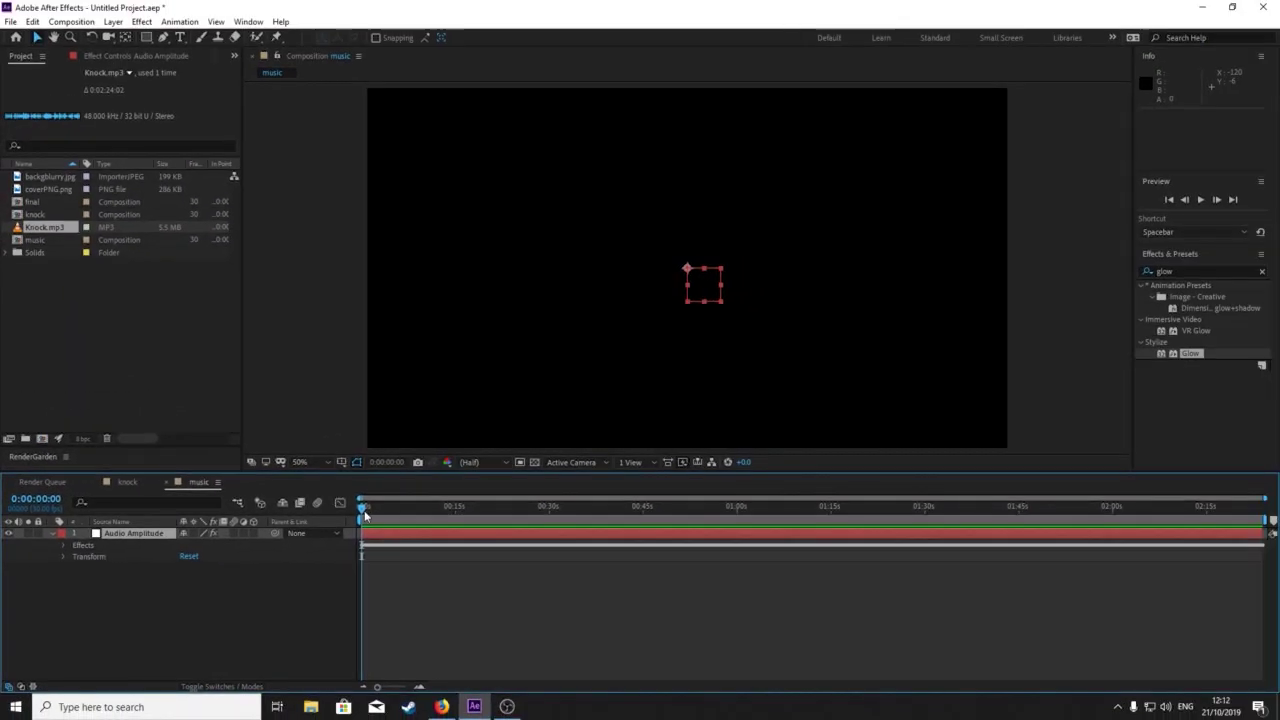
left_click(54, 533)
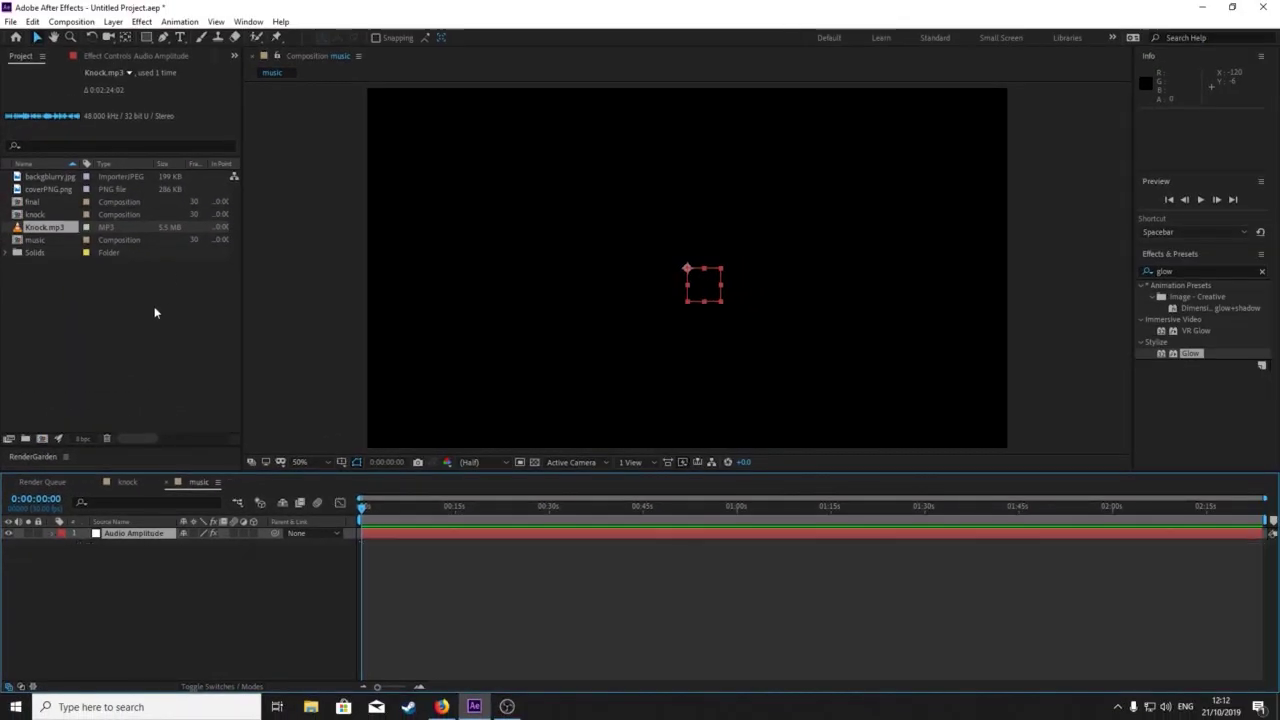
Return to the knock composition and apply the Distort Magnify effect to the final layer.
left_click(115, 481)
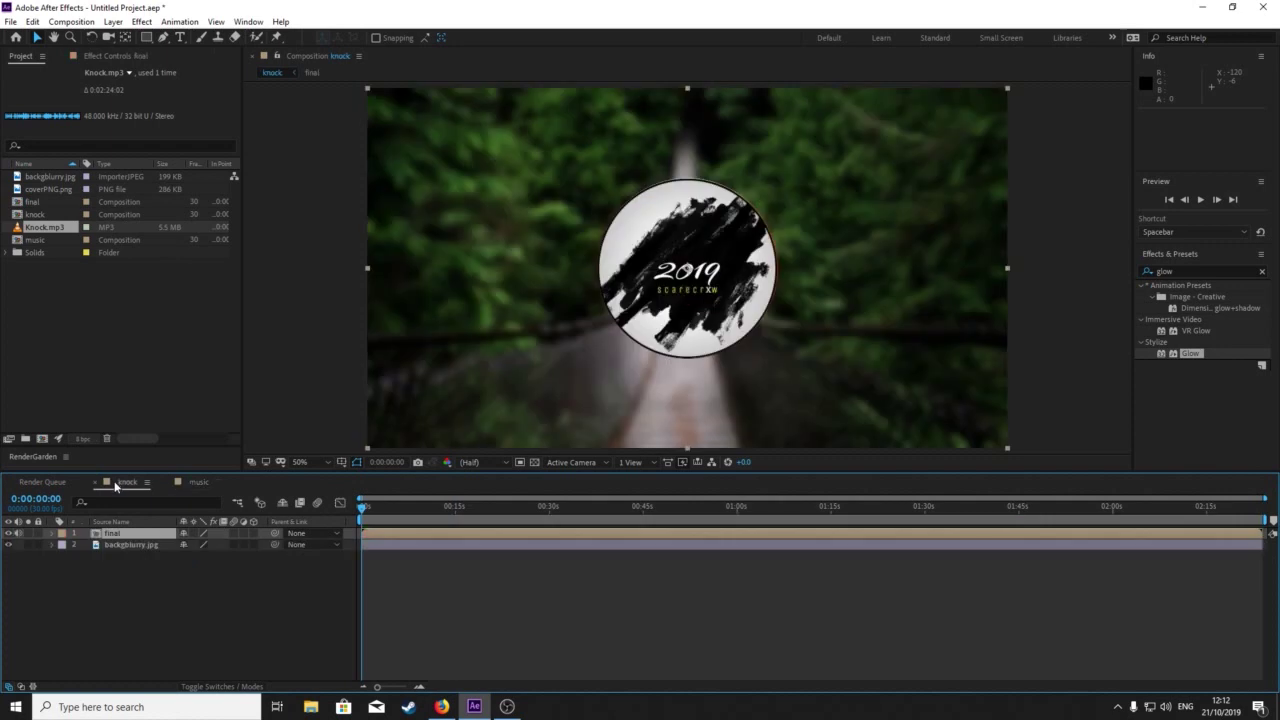
left_click(130, 575)
left_click(126, 536)
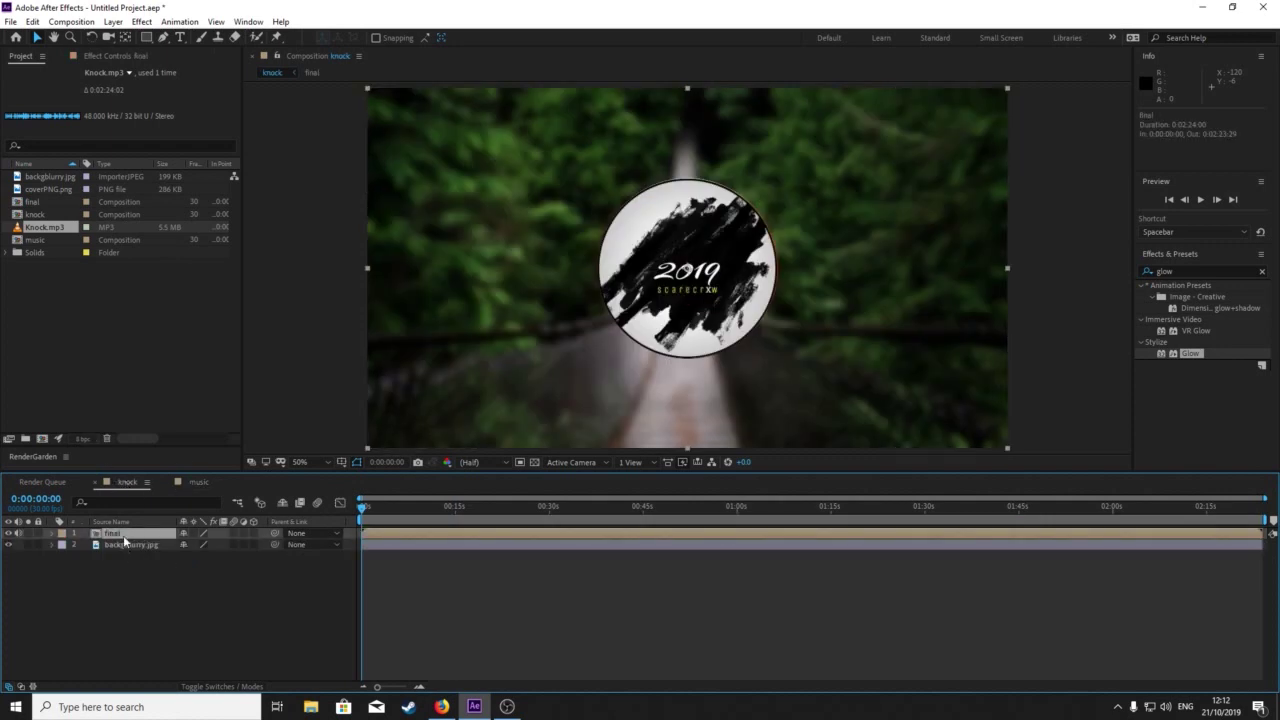
left_click(1197, 273)
double_click(1184, 269)
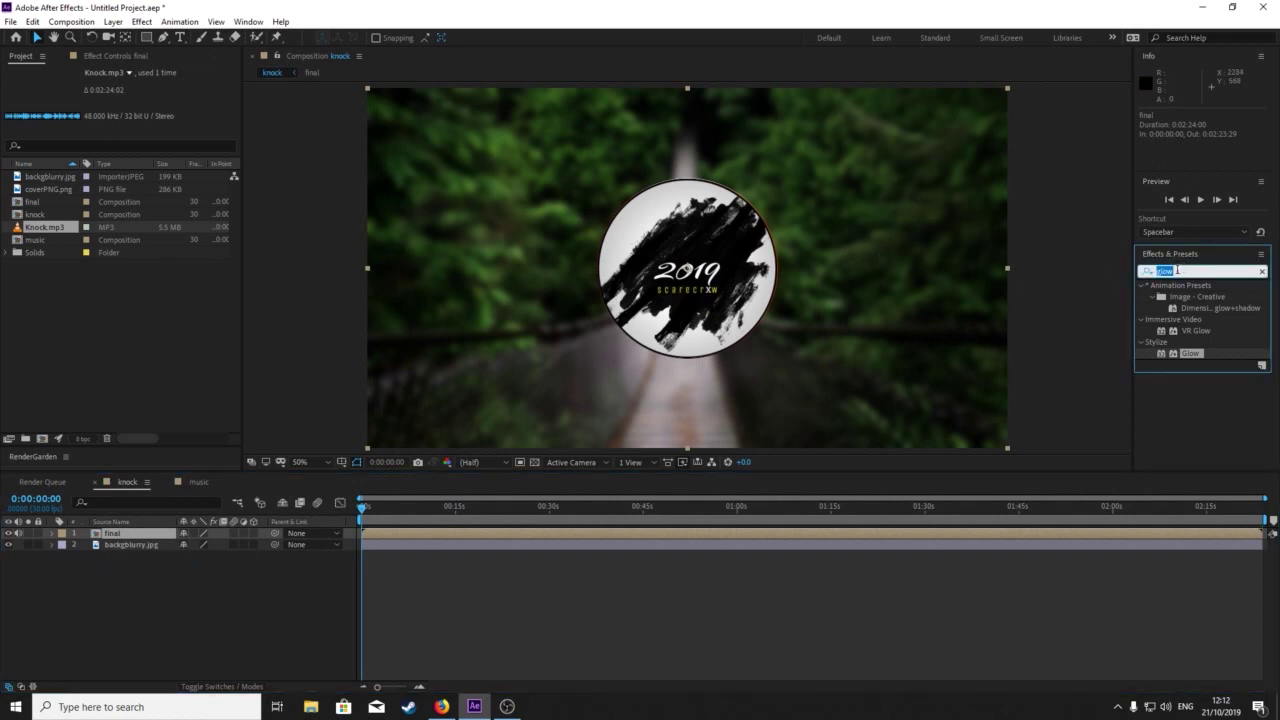
type("miagni")
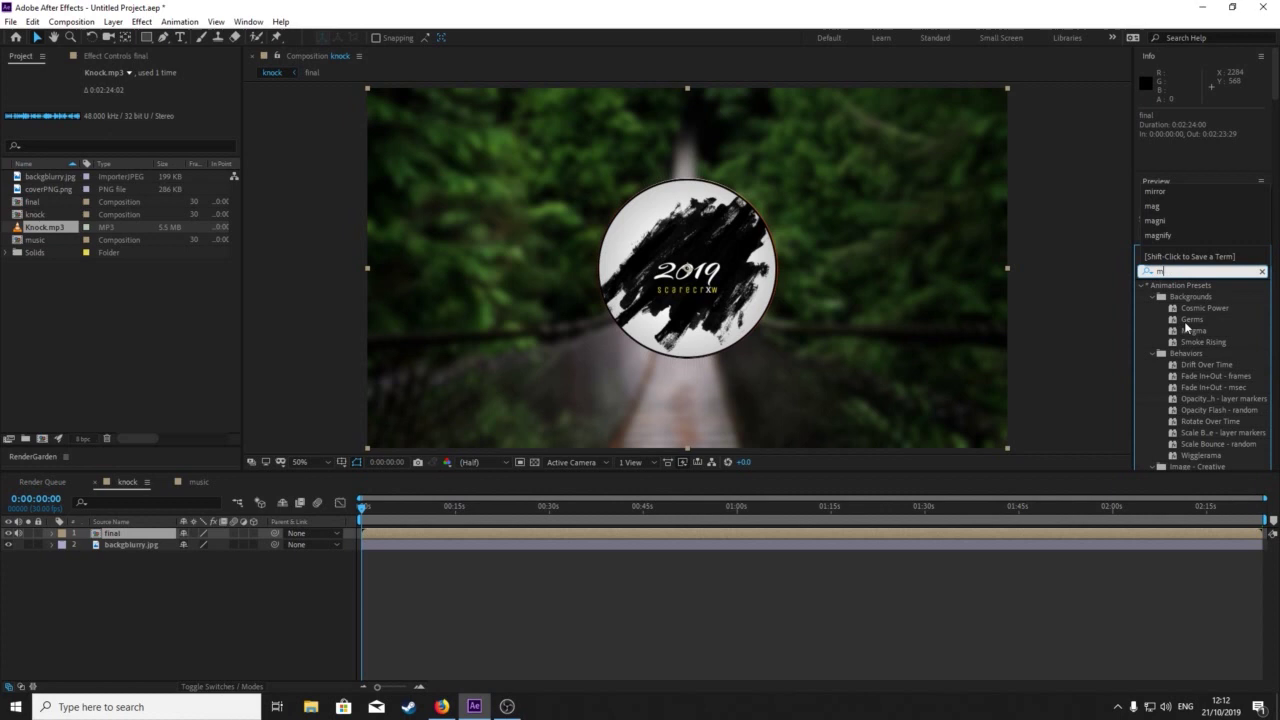
left_click_drag(1185, 342, 148, 538)
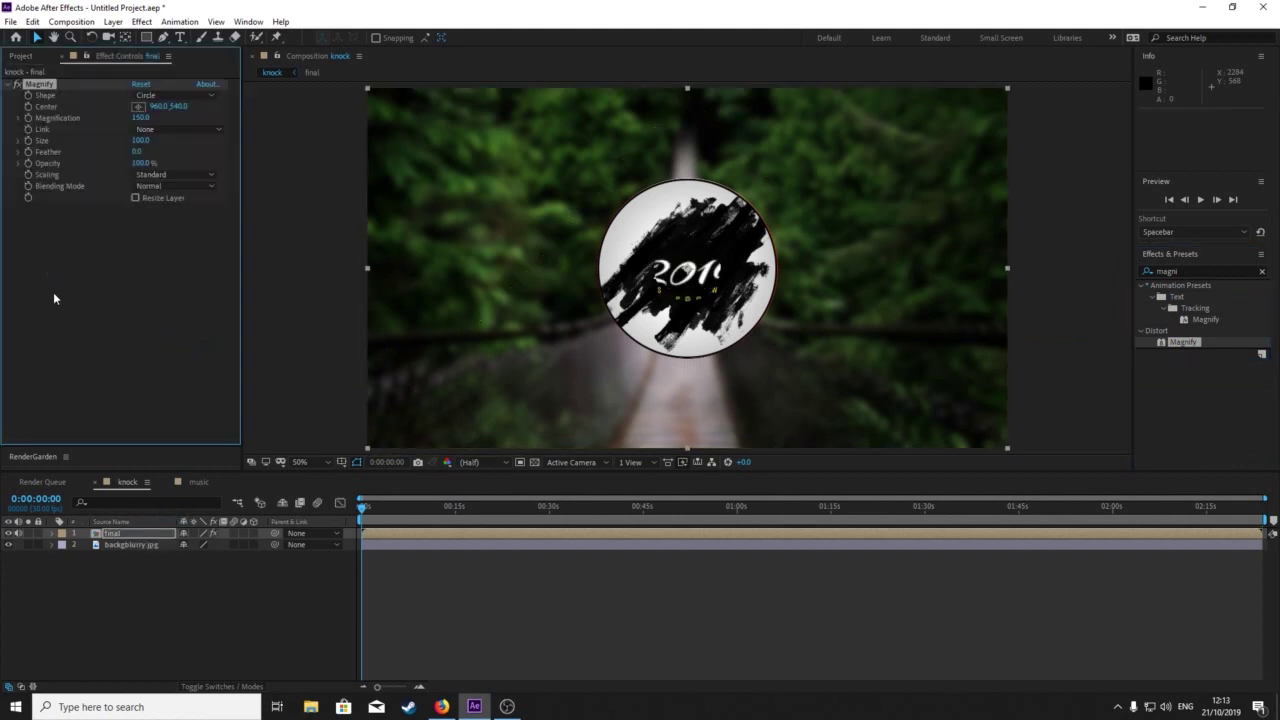
Switch to Notepad, copy the expression value + (comp("music").layer("Audio Amplitude").effect("Both Channels")("Slider")) / 5, and return to After Effects.
left_click(309, 707)
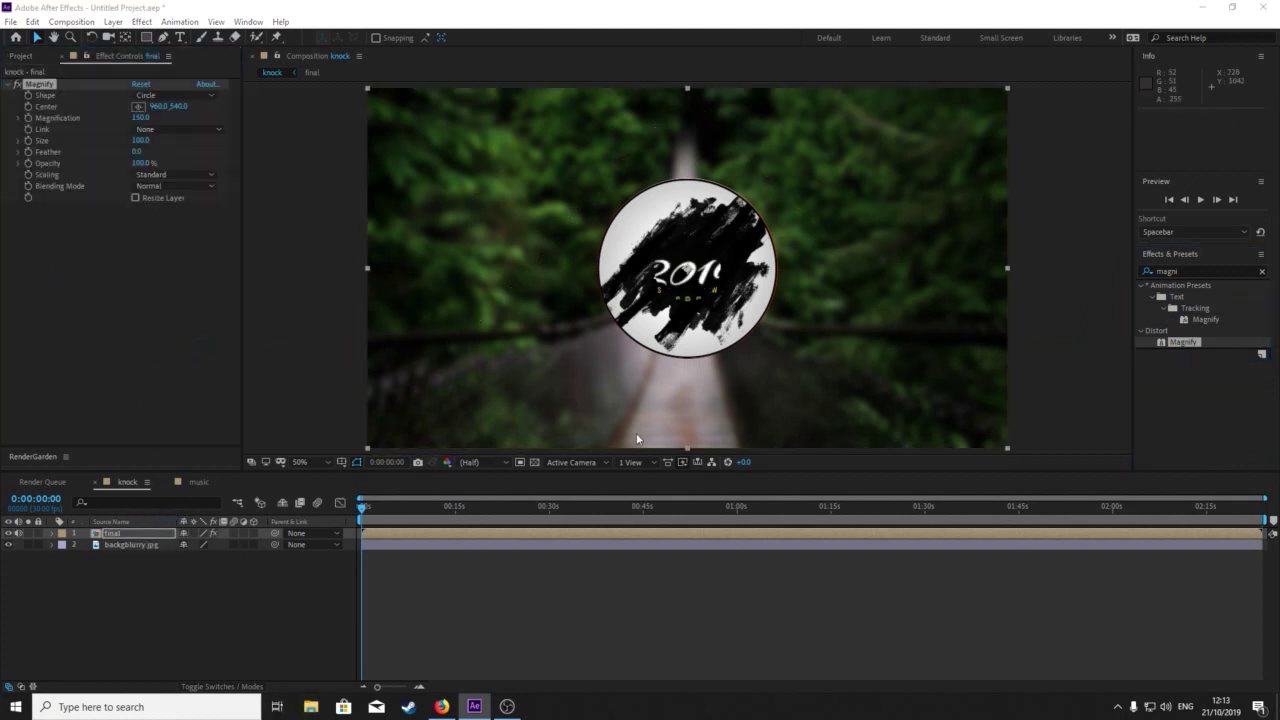
left_click_drag(800, 170, 1278, 195)
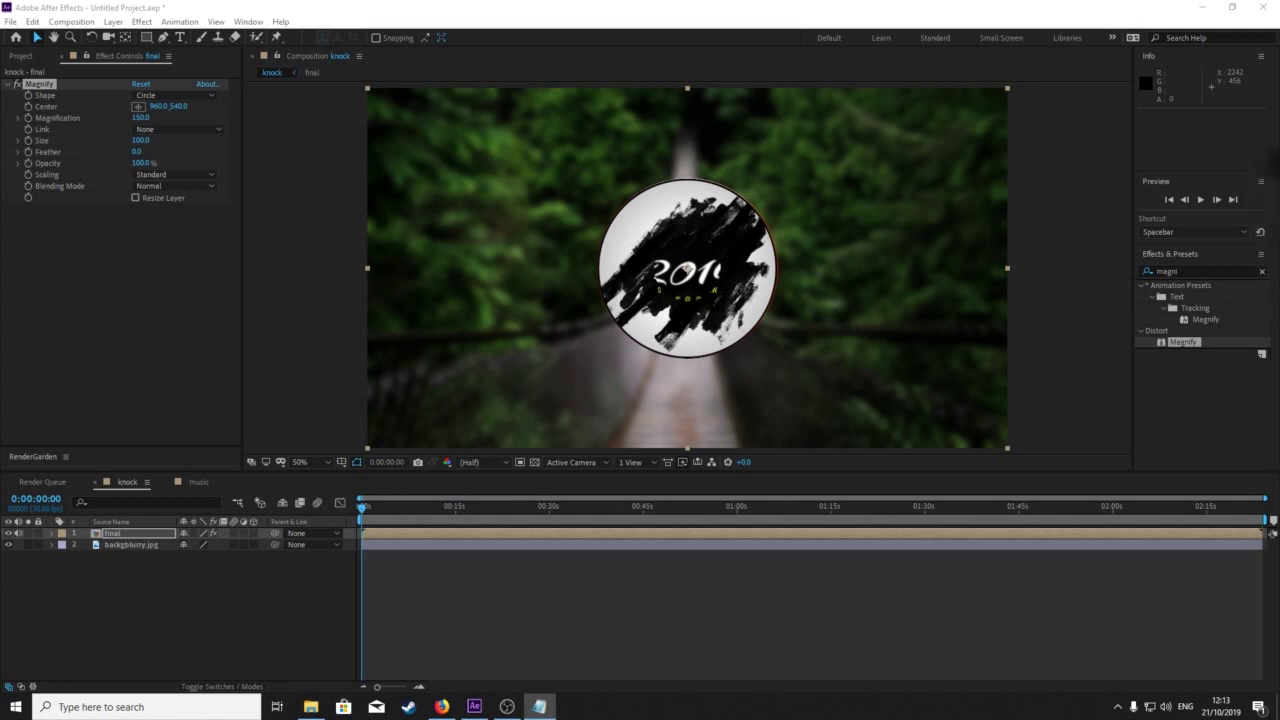
left_click_drag(1279, 160, 421, 123)
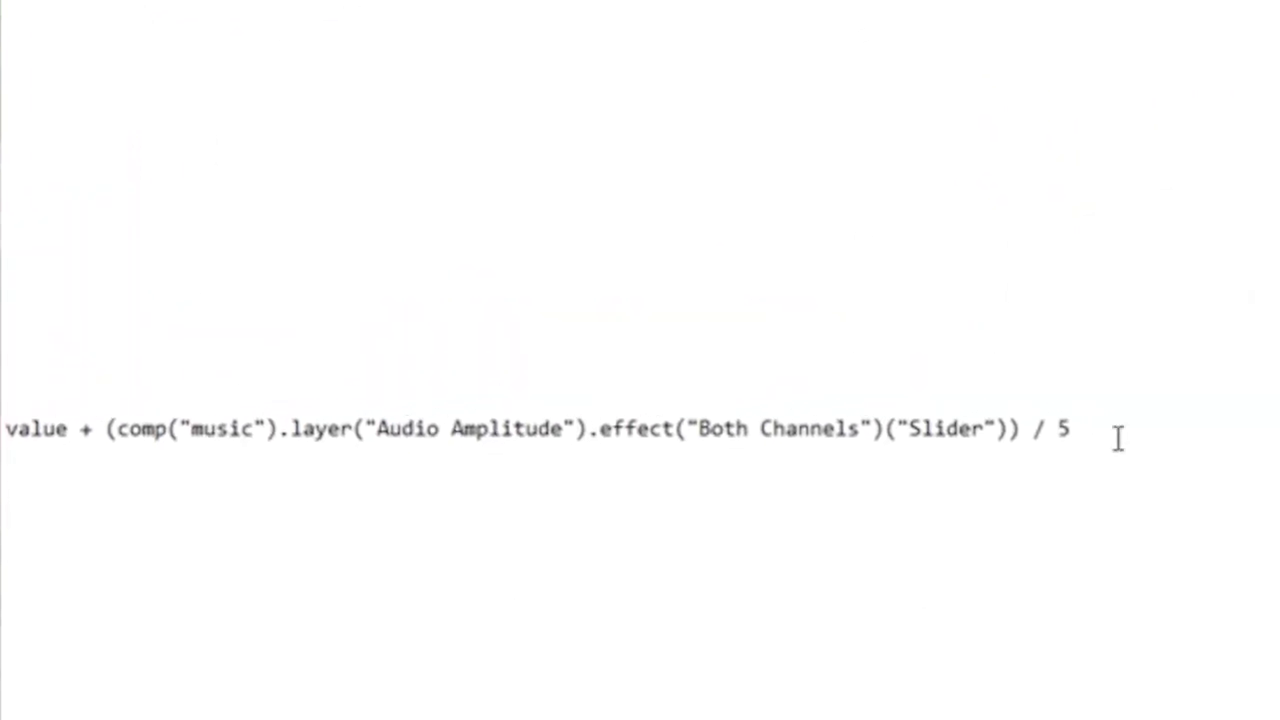
left_click_drag(1066, 428, 3, 431)
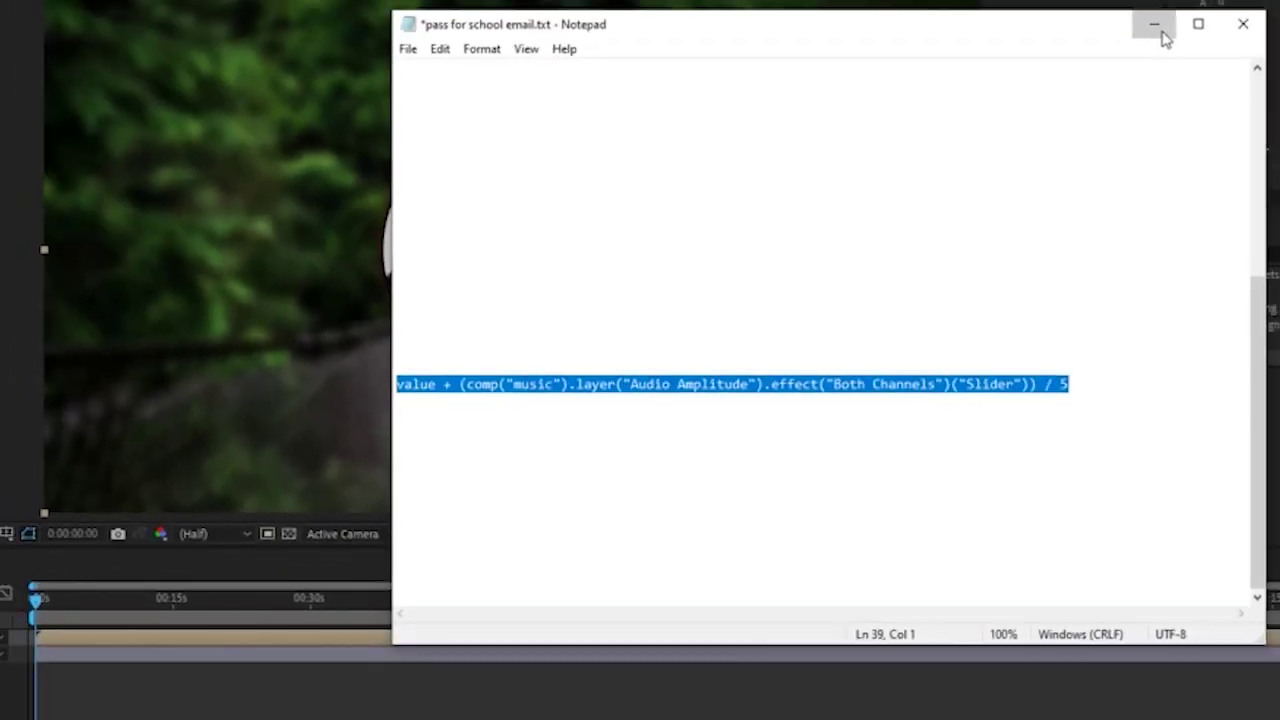
left_click(1155, 27)
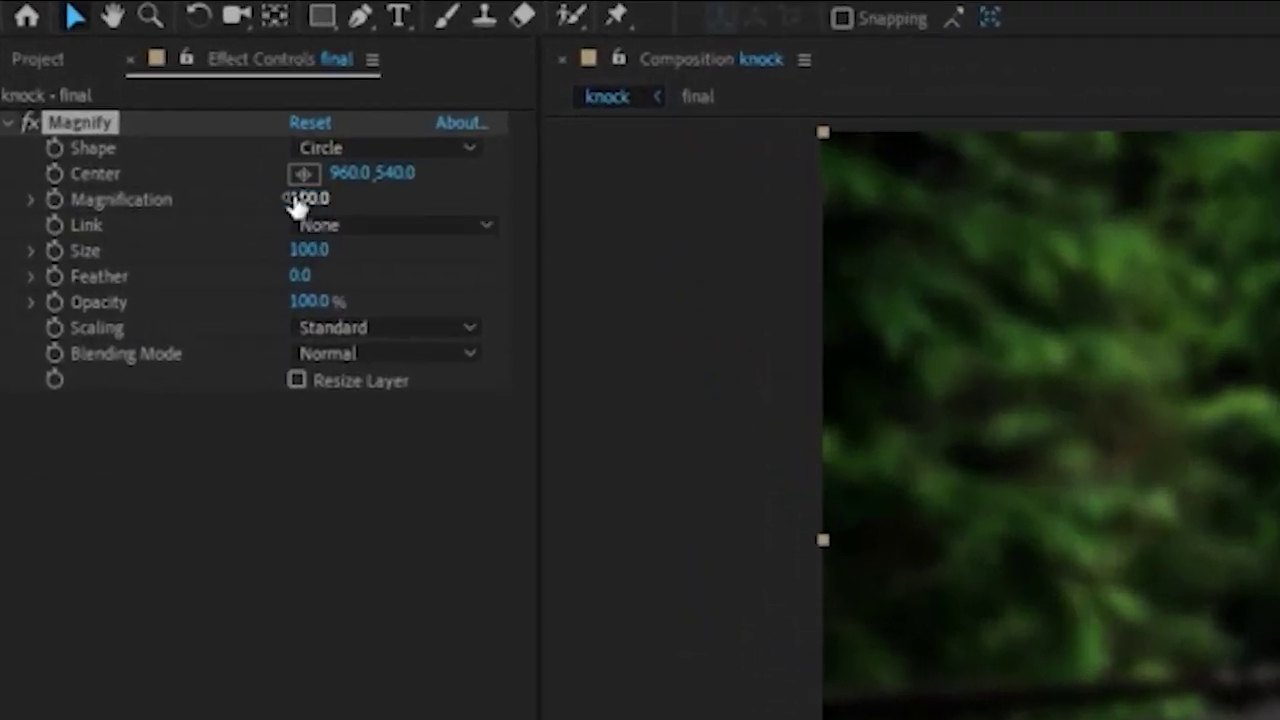
Set the Magnify effect's Magnification to 100 and its Size to 1100 on the final layer.
left_click(305, 199)
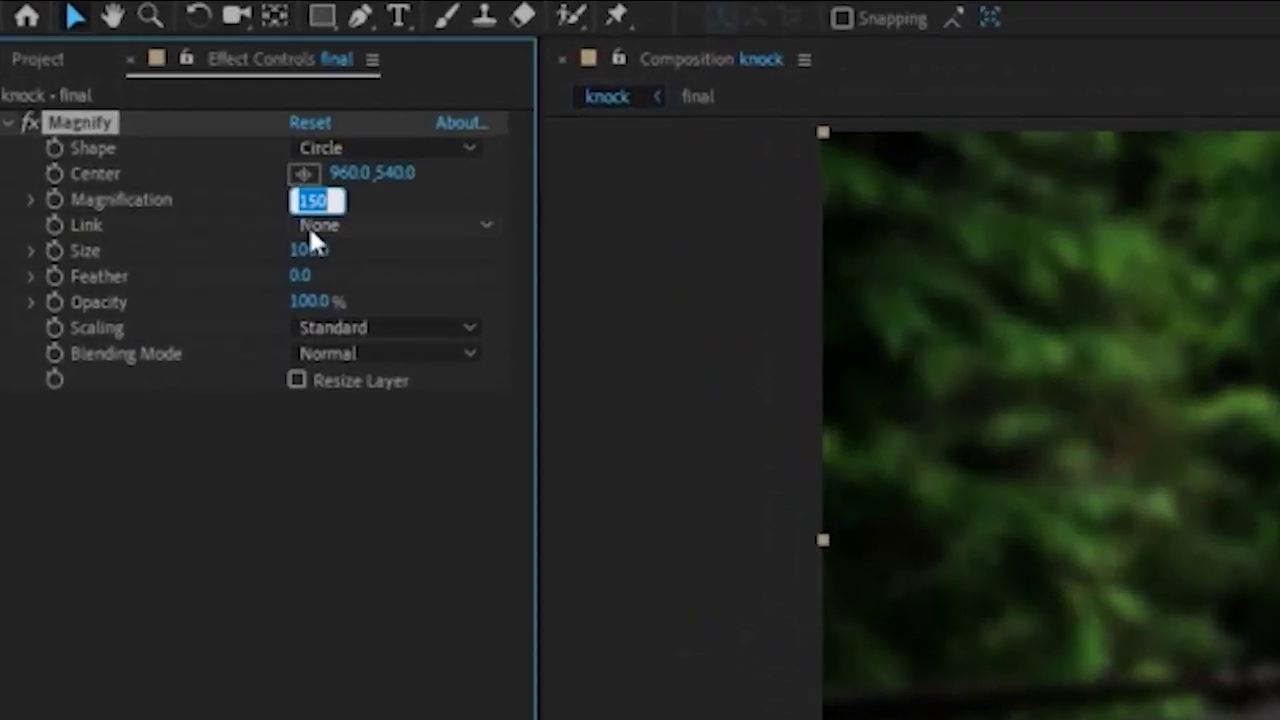
type("100")
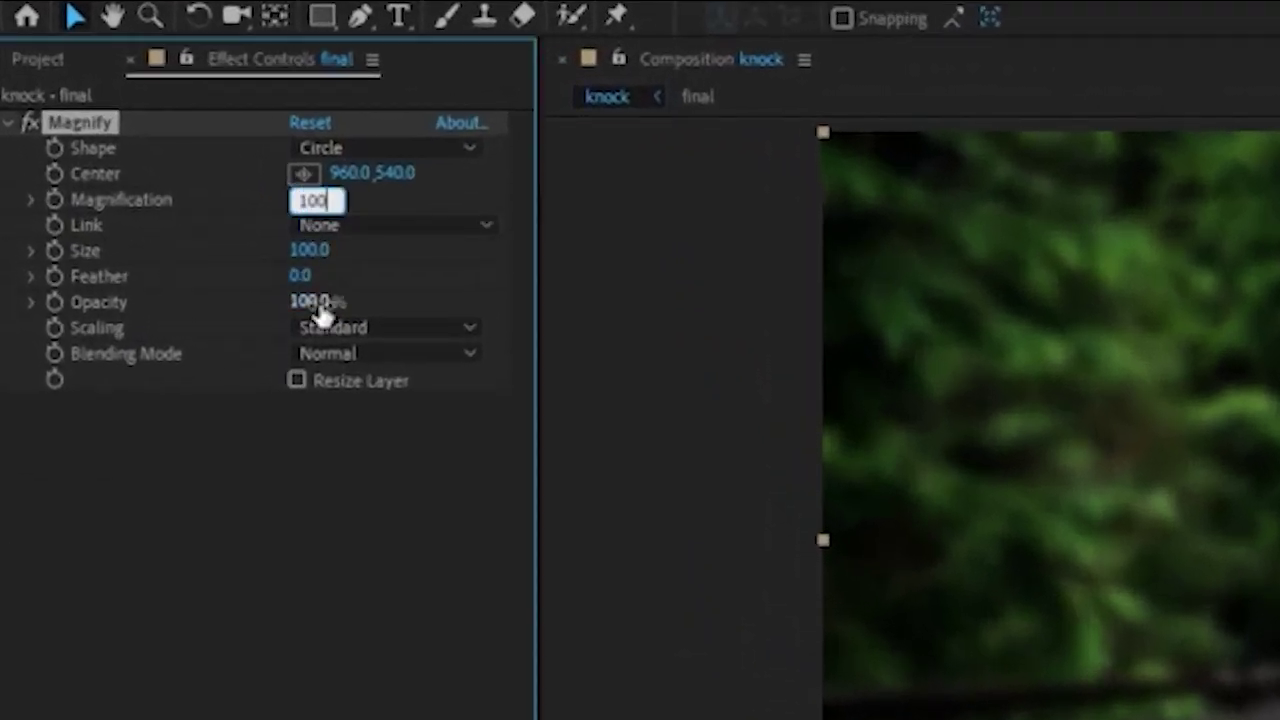
left_click(313, 250)
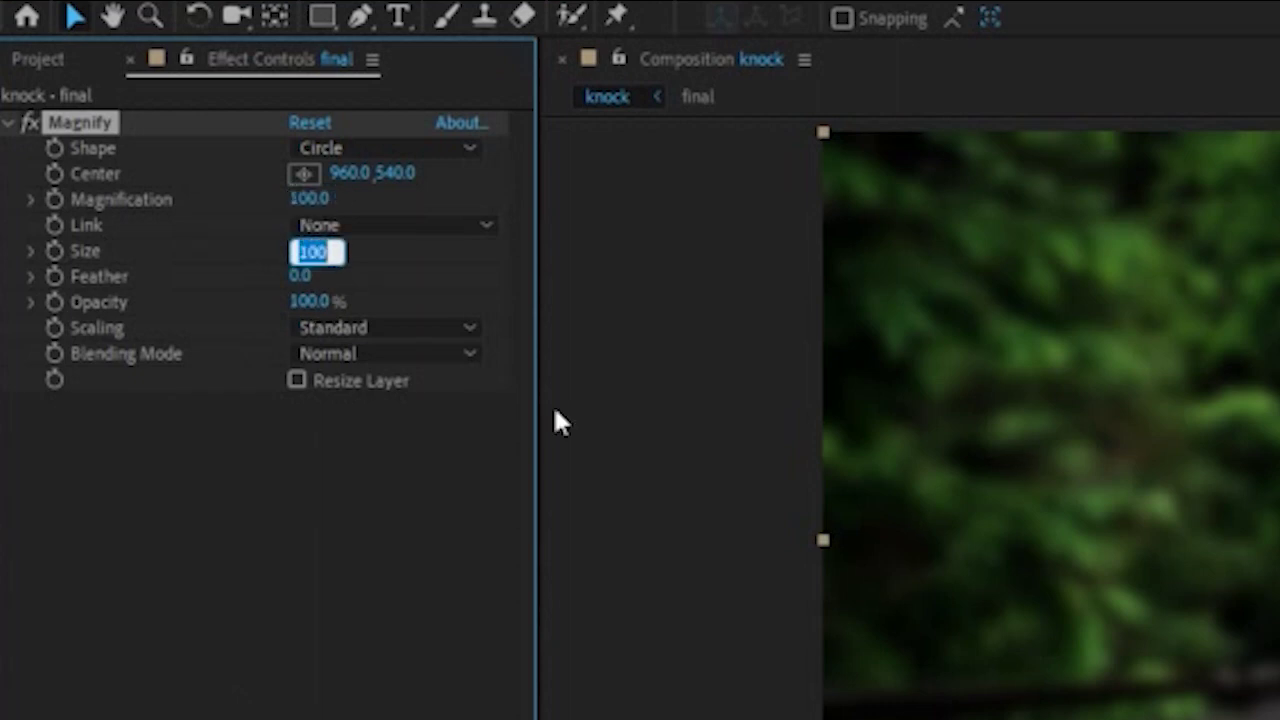
type("1100")
left_click(300, 630)
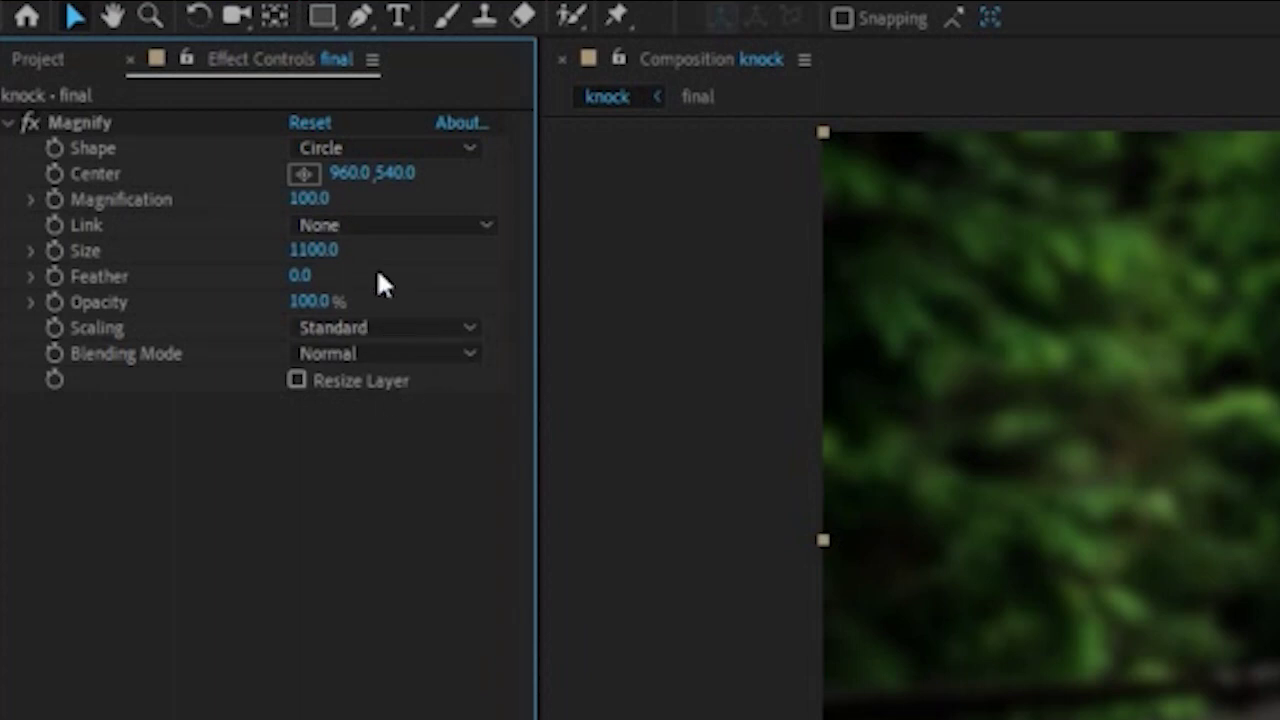
Add the expression value + (comp("music").layer("Audio Amplitude").effect("Both Channels")("Slider")) / 5 to the Magnify effect's Magnification property.
left_click(55, 200, "alt")
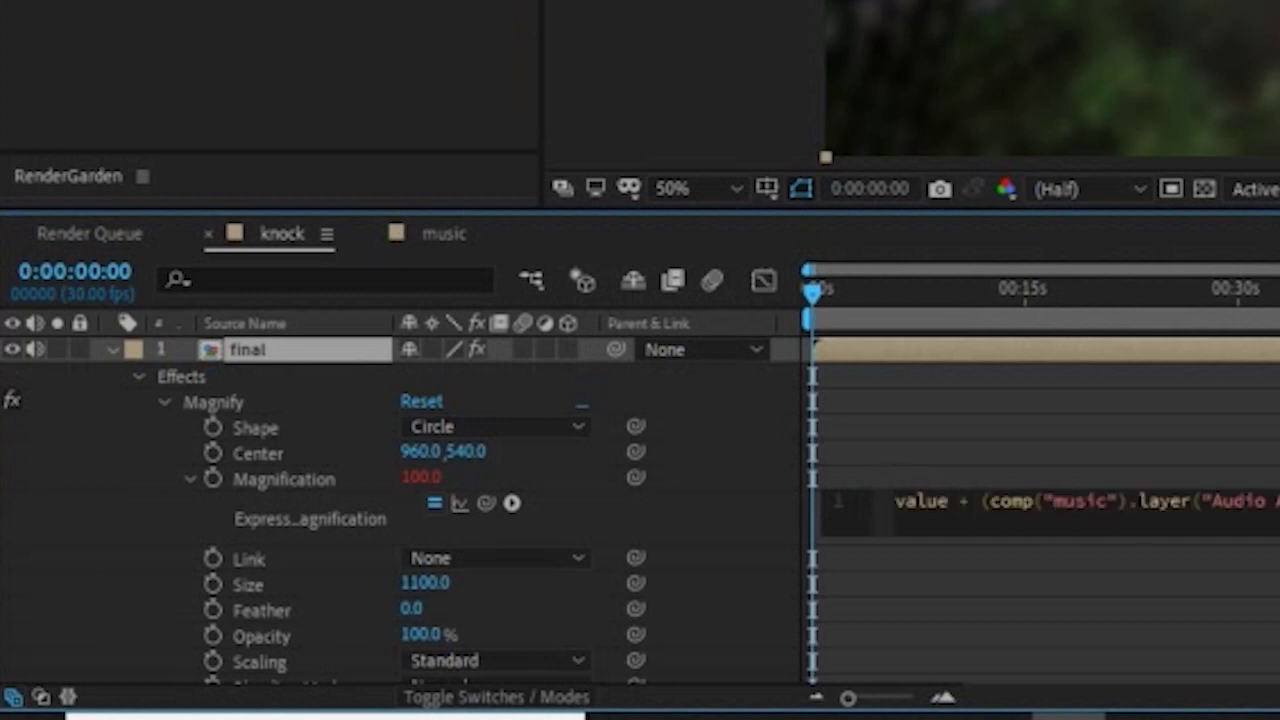
key("Return")
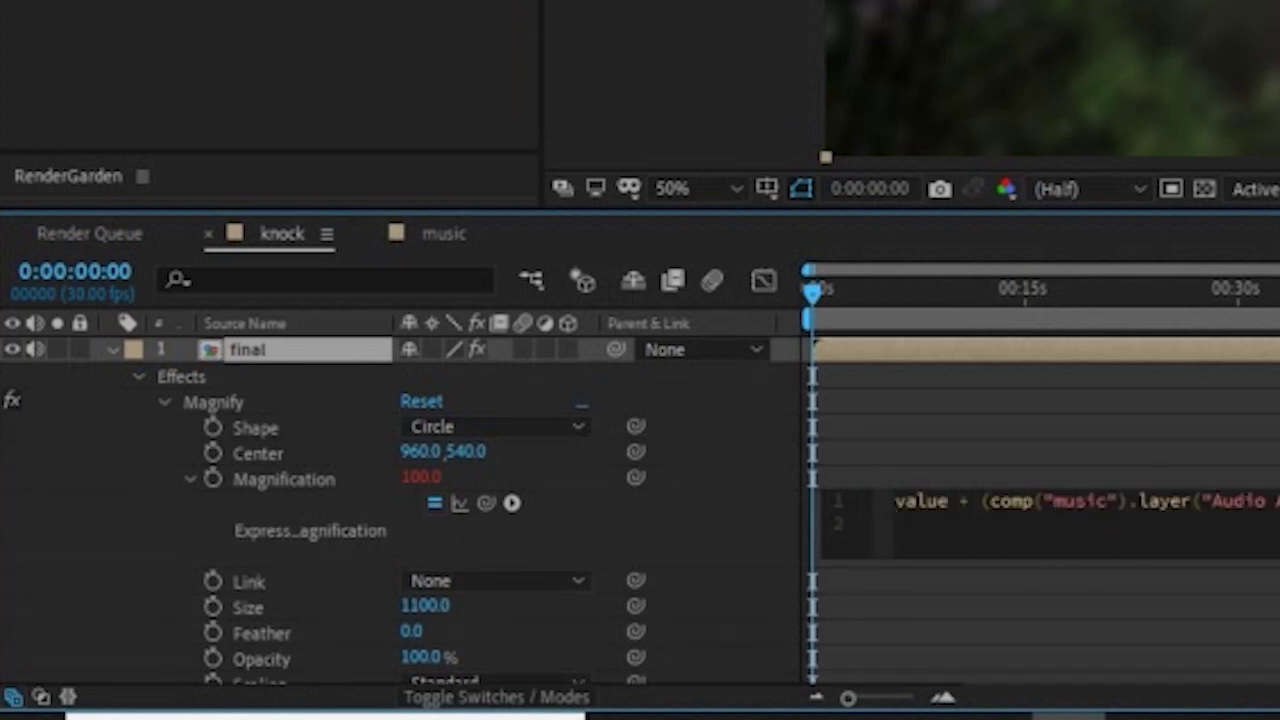
left_click(572, 87)
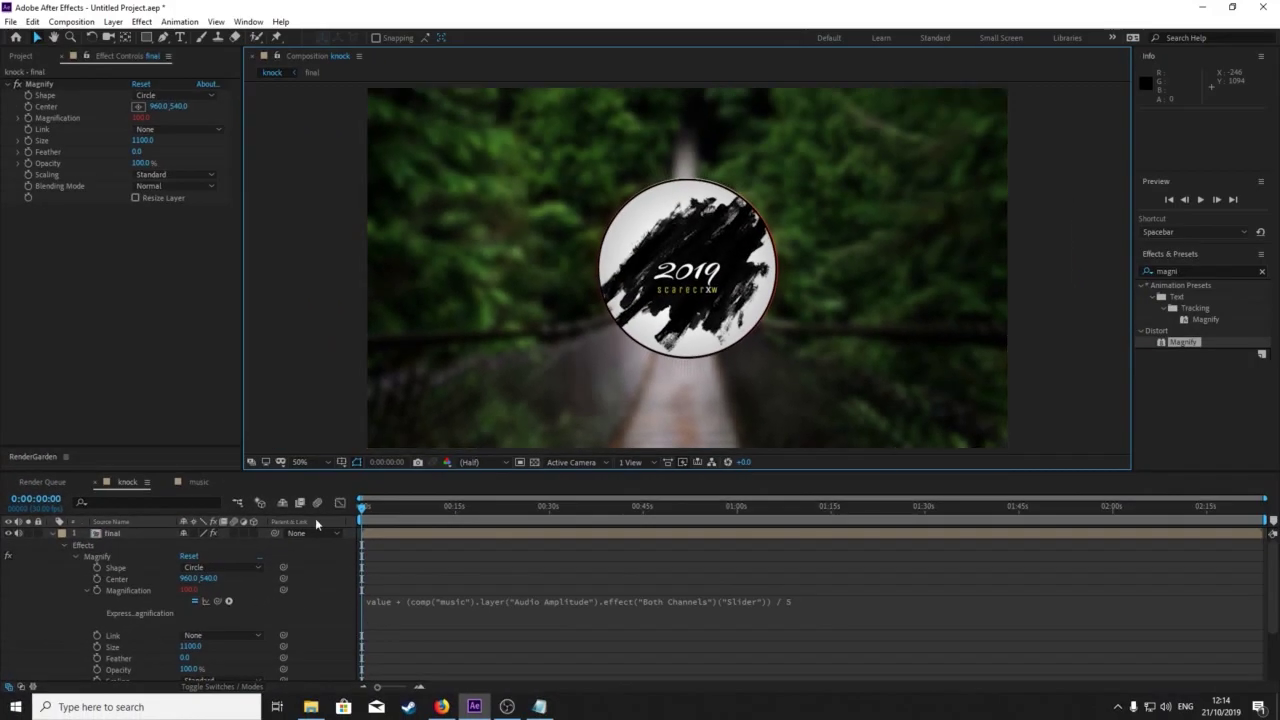
left_click_drag(362, 508, 324, 483)
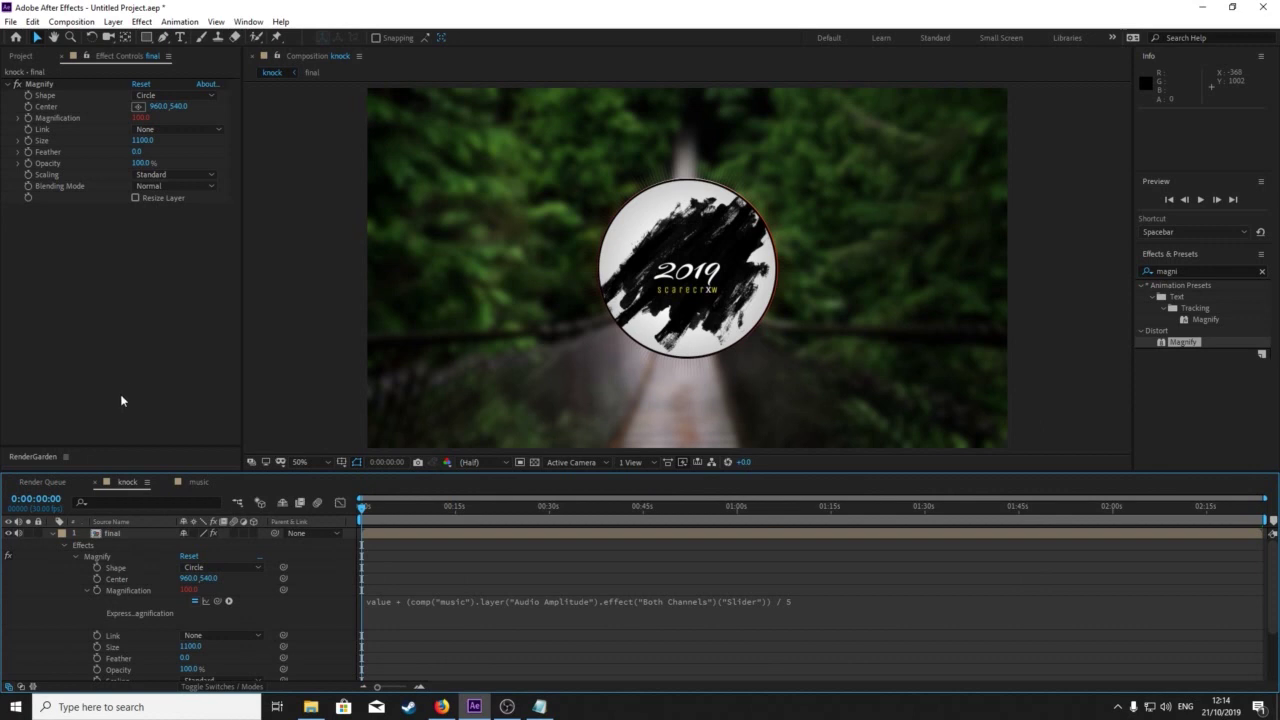
Collapse the final layer's properties, clear the effects search, and bring up the project's file commands.
left_click(53, 533)
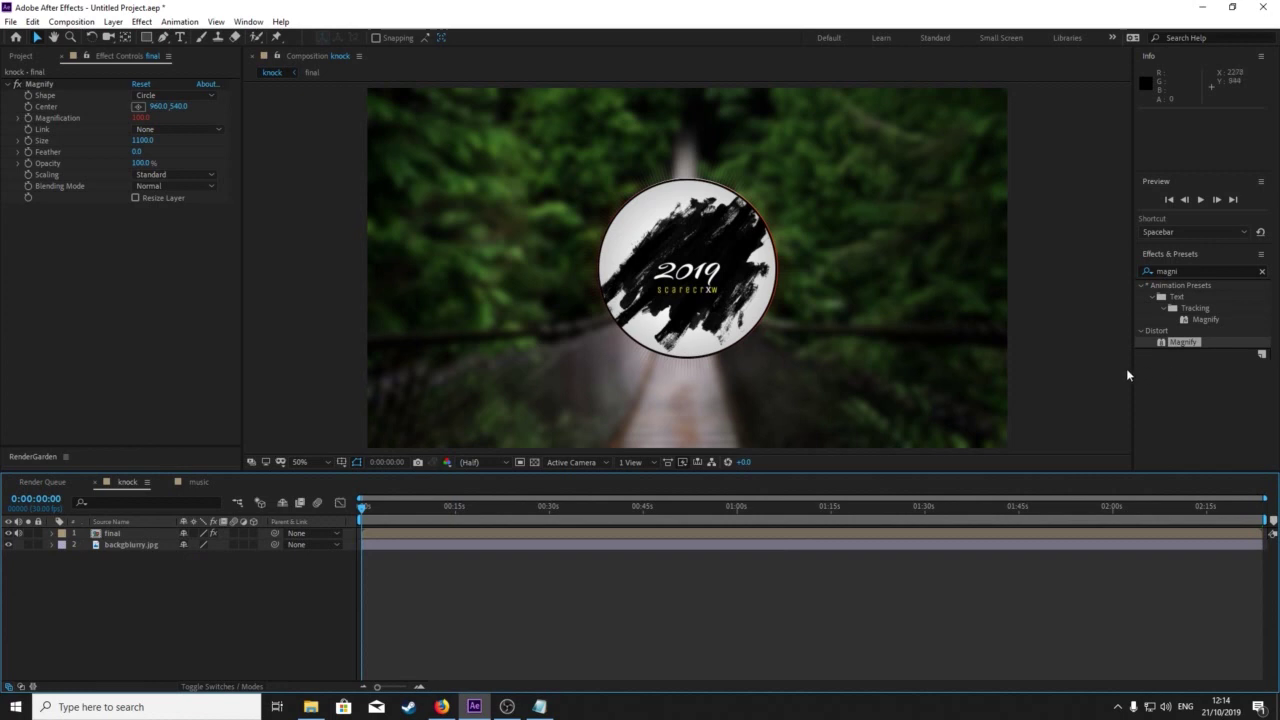
left_click(1261, 271)
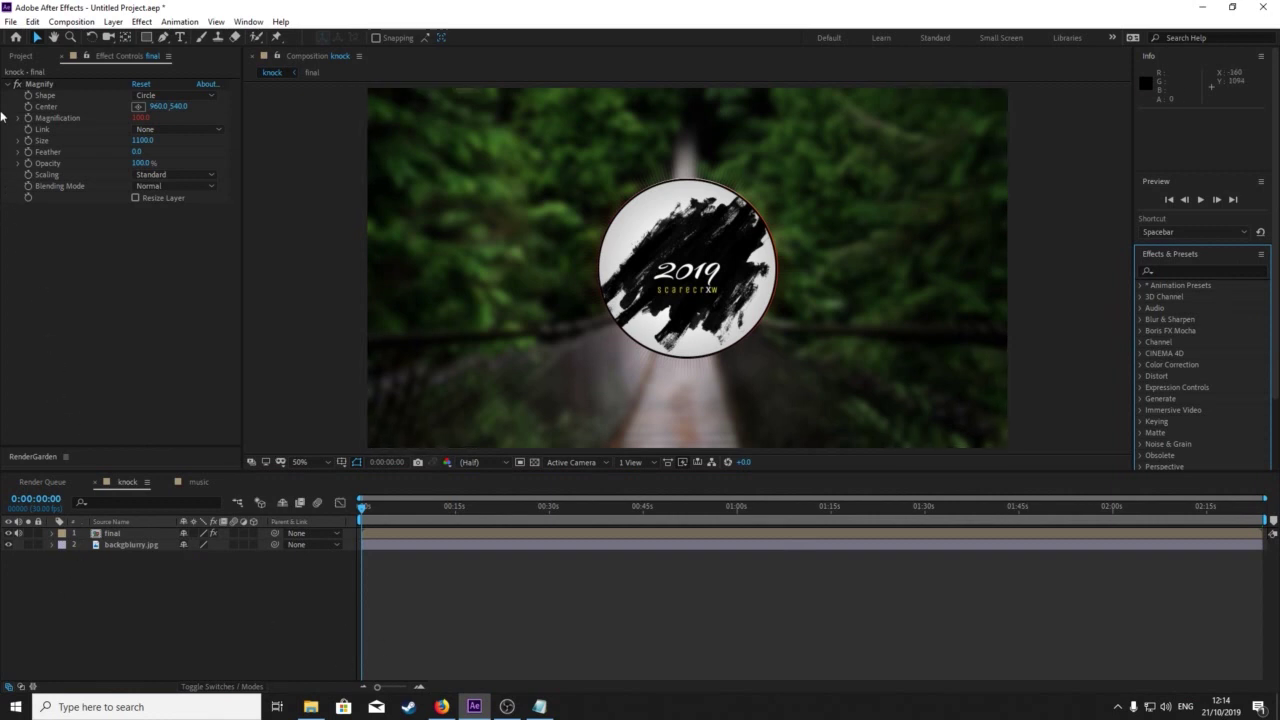
left_click(10, 21)
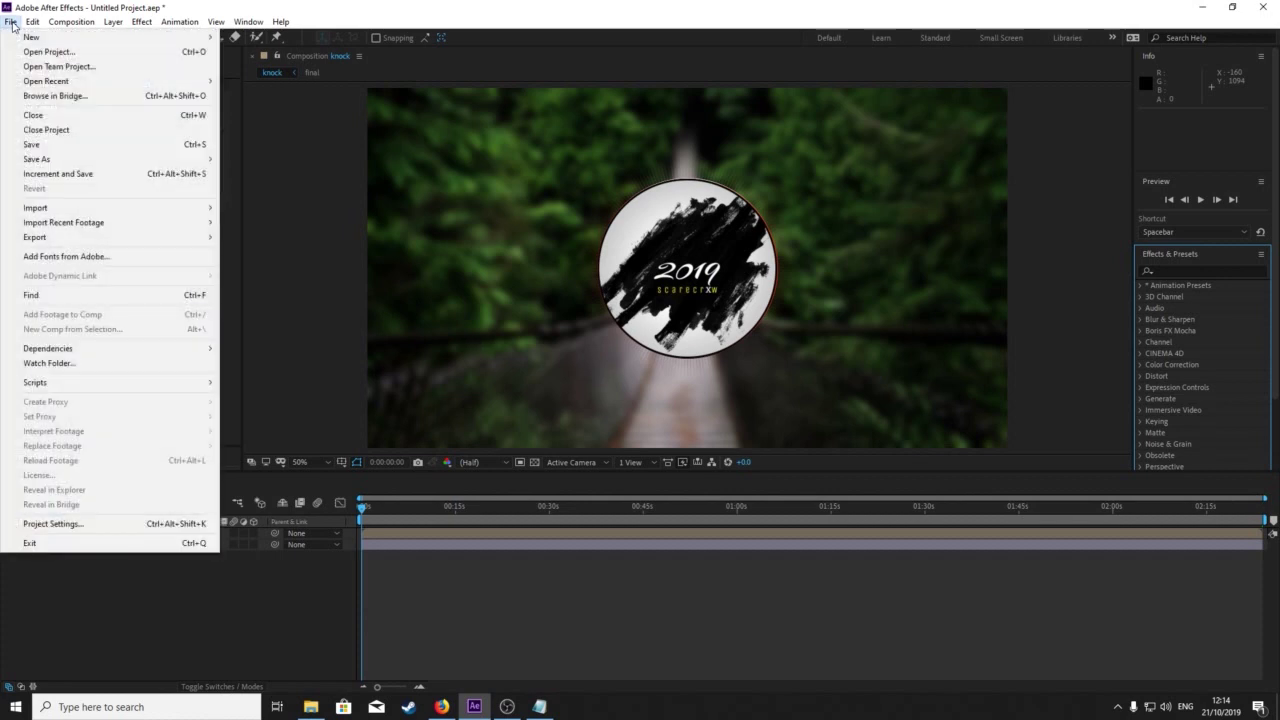